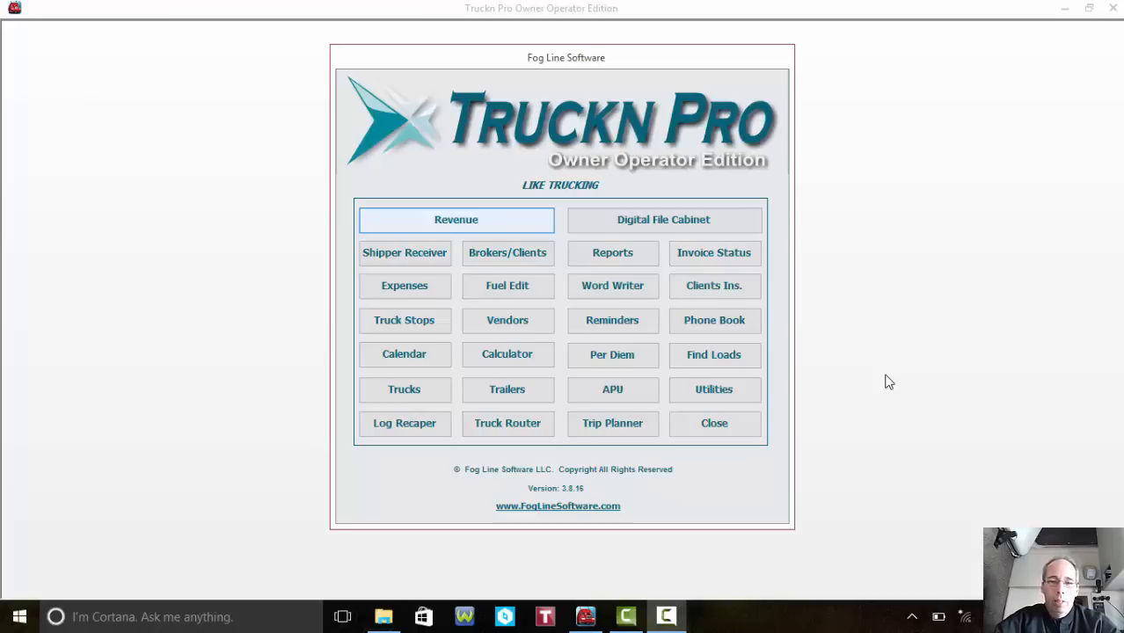
- Review the LIKE TRUCKING company profile from Utilities, then close it
{"action": "left_click", "coordinate": [721, 397]}
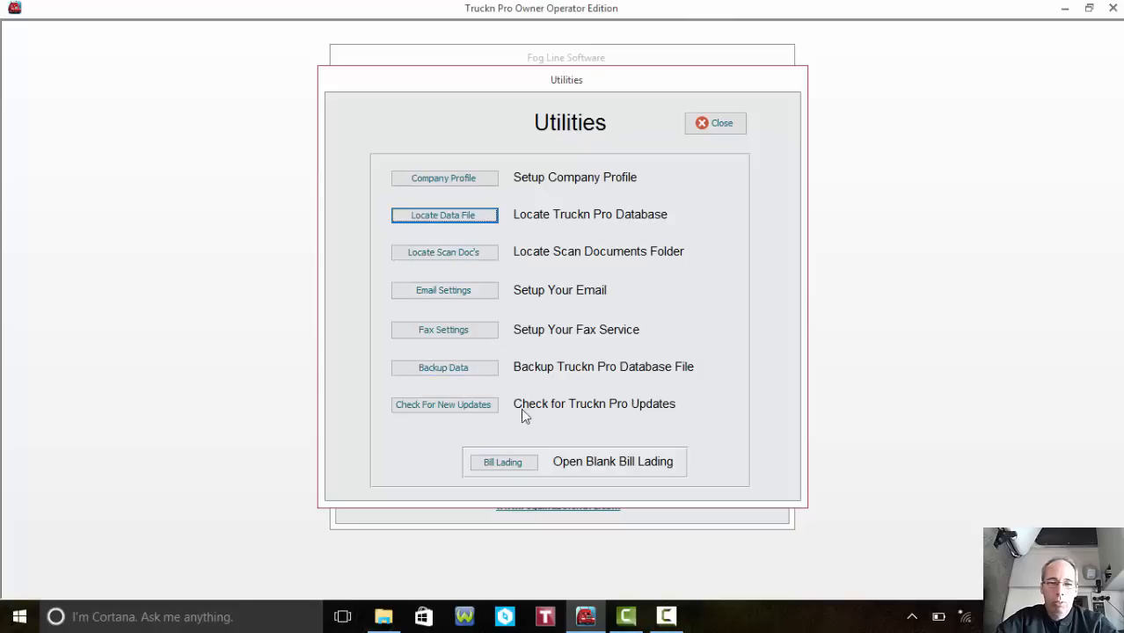
{"action": "left_click", "coordinate": [471, 182]}
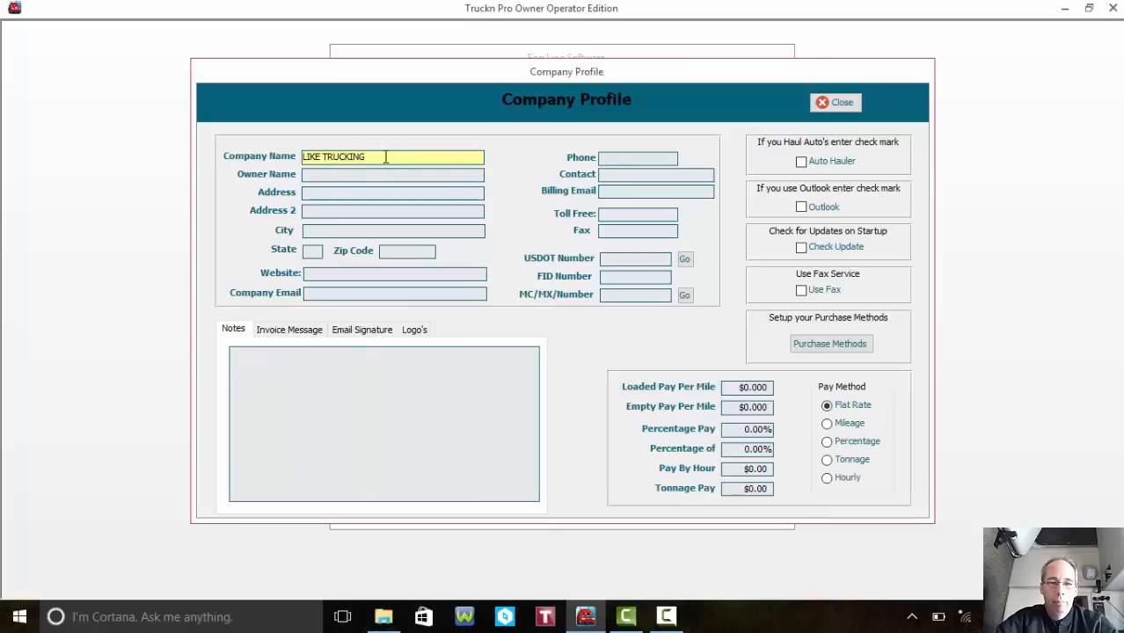
{"action": "left_click", "coordinate": [356, 194]}
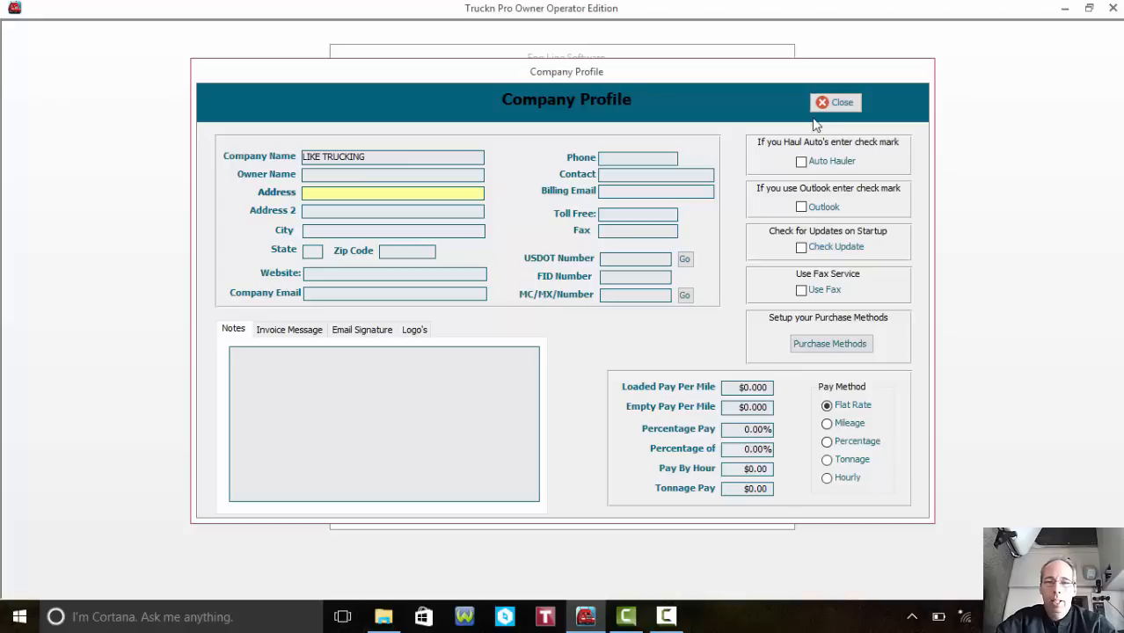
{"action": "left_click", "coordinate": [838, 104]}
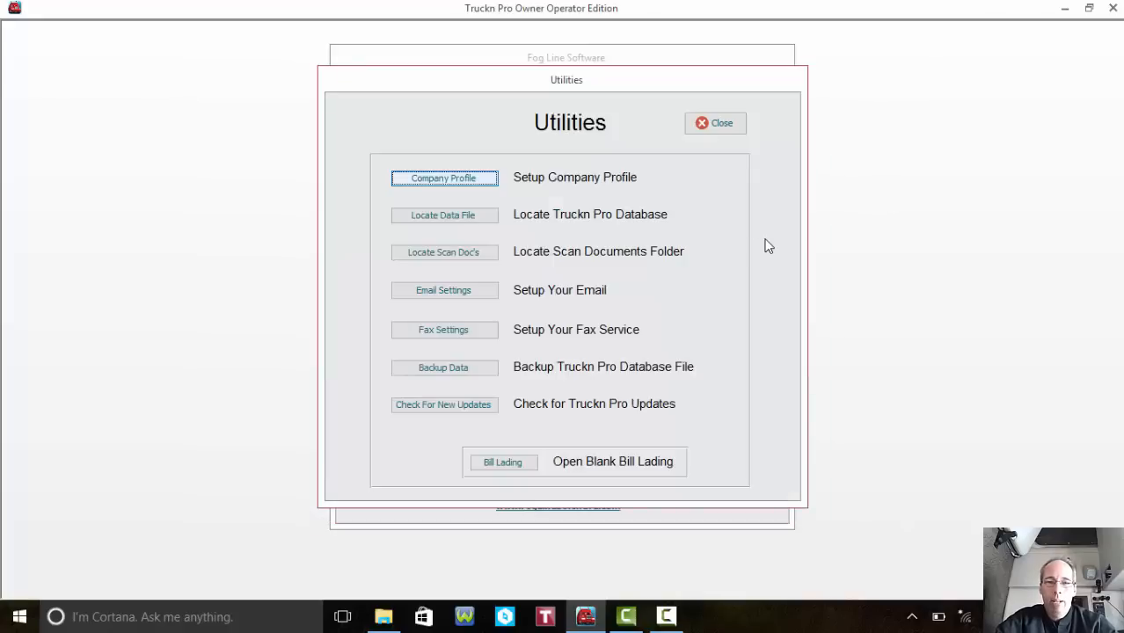
- Review truck 9000's Truck Info and Maintenance tabs, then close the truck profile
{"action": "left_click", "coordinate": [722, 124]}
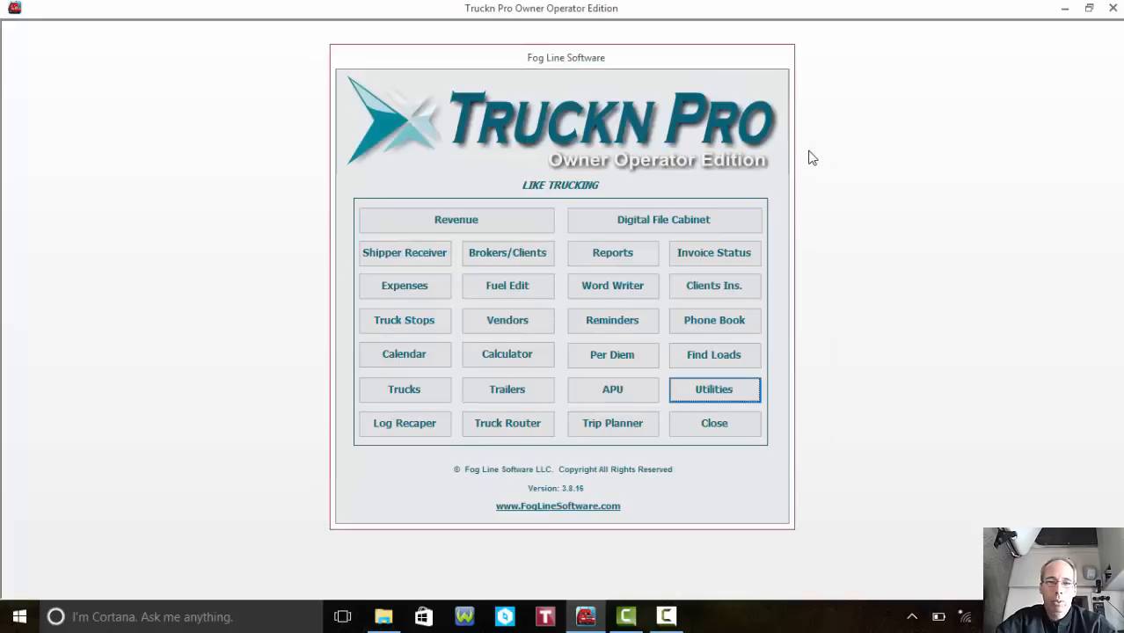
{"action": "left_click", "coordinate": [421, 392]}
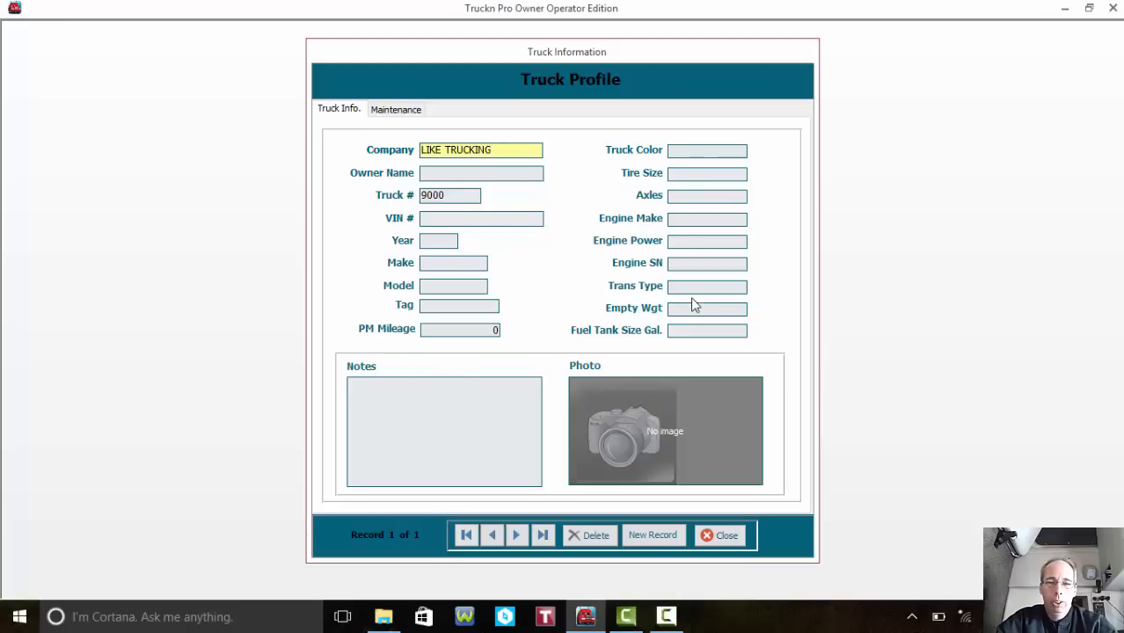
{"action": "mouse_move", "coordinate": [624, 440]}
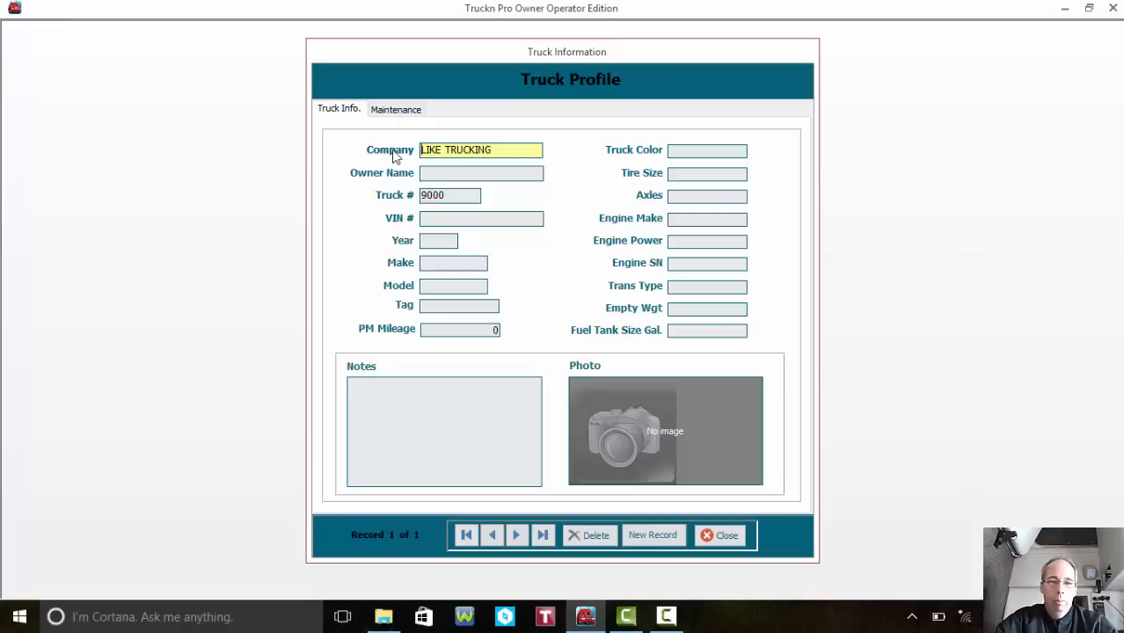
{"action": "left_click", "coordinate": [398, 111]}
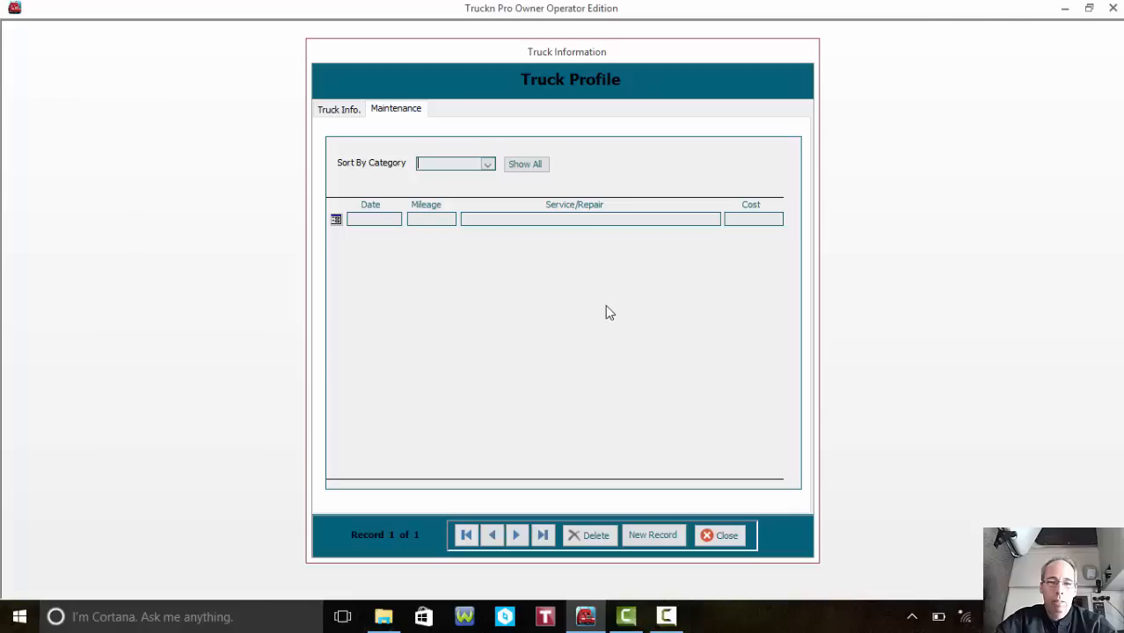
{"action": "left_click", "coordinate": [729, 541]}
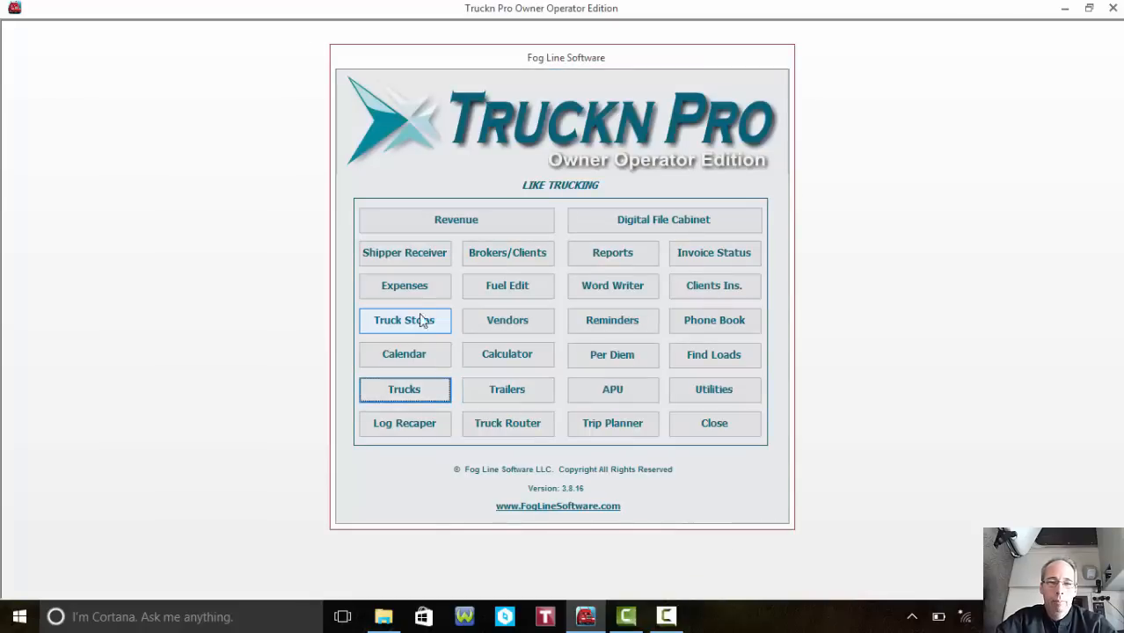
- Add a blank new Shipper - Receivers record (record 5)
{"action": "left_click", "coordinate": [413, 261]}
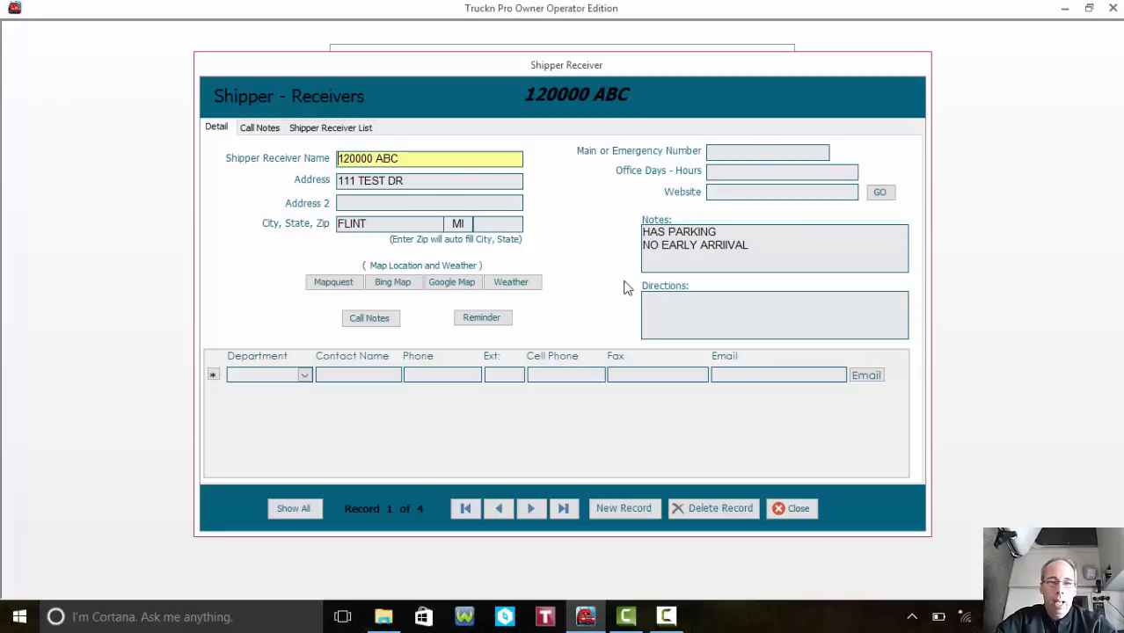
{"action": "left_click", "coordinate": [621, 509]}
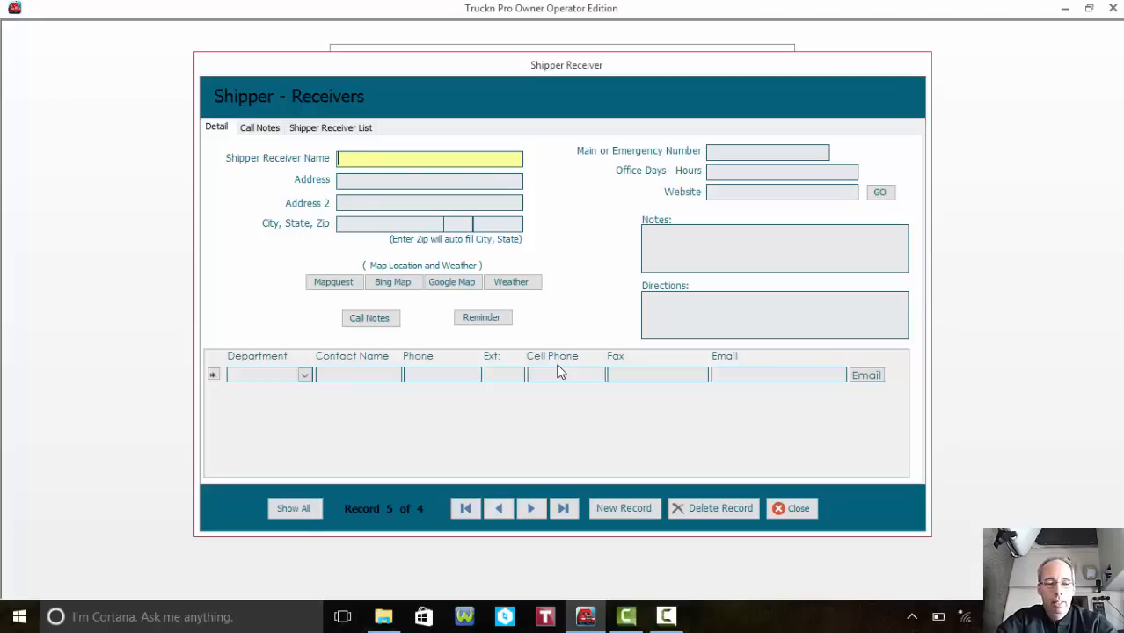
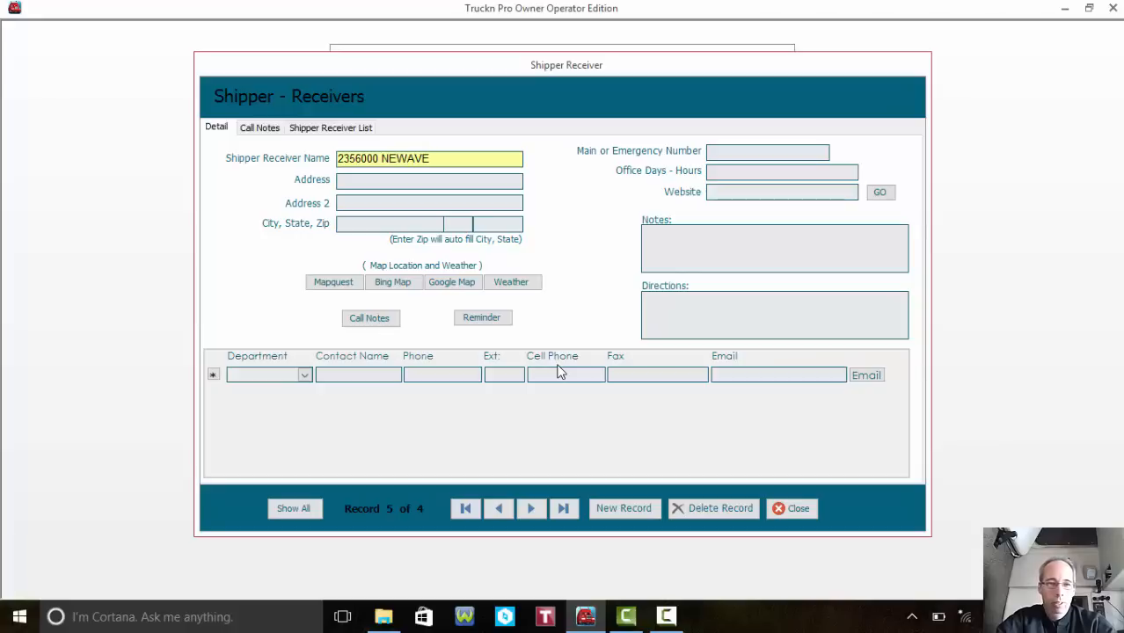
- Enter shipper 2356000 NEWAVE at 12345 HIGHLAND, ATLANTA, GA
{"action": "key", "text": "Tab"}
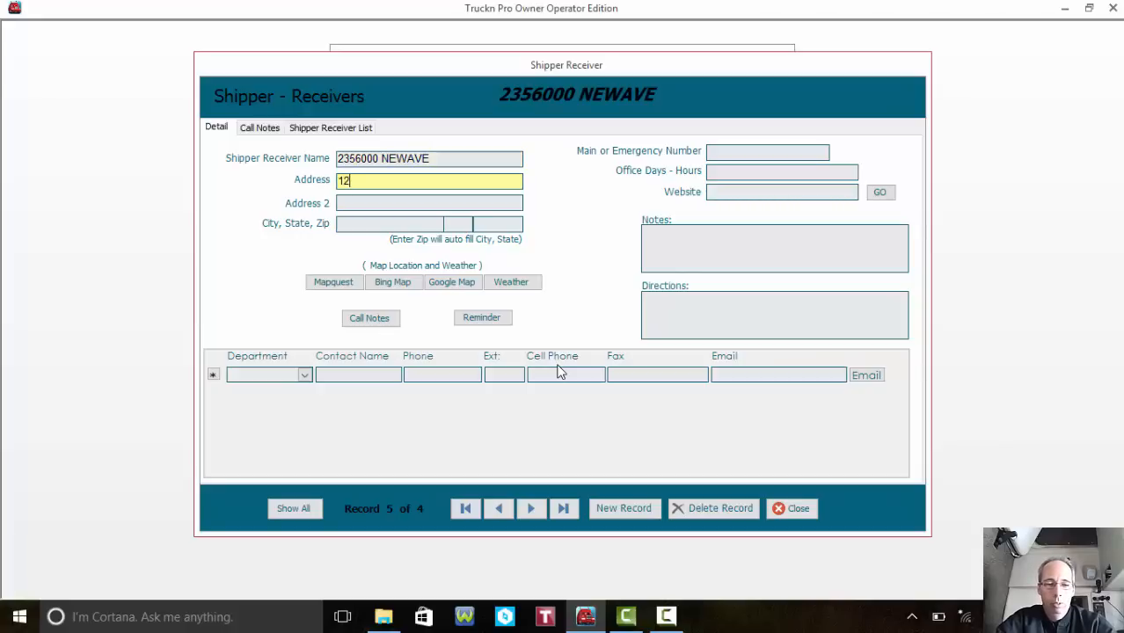
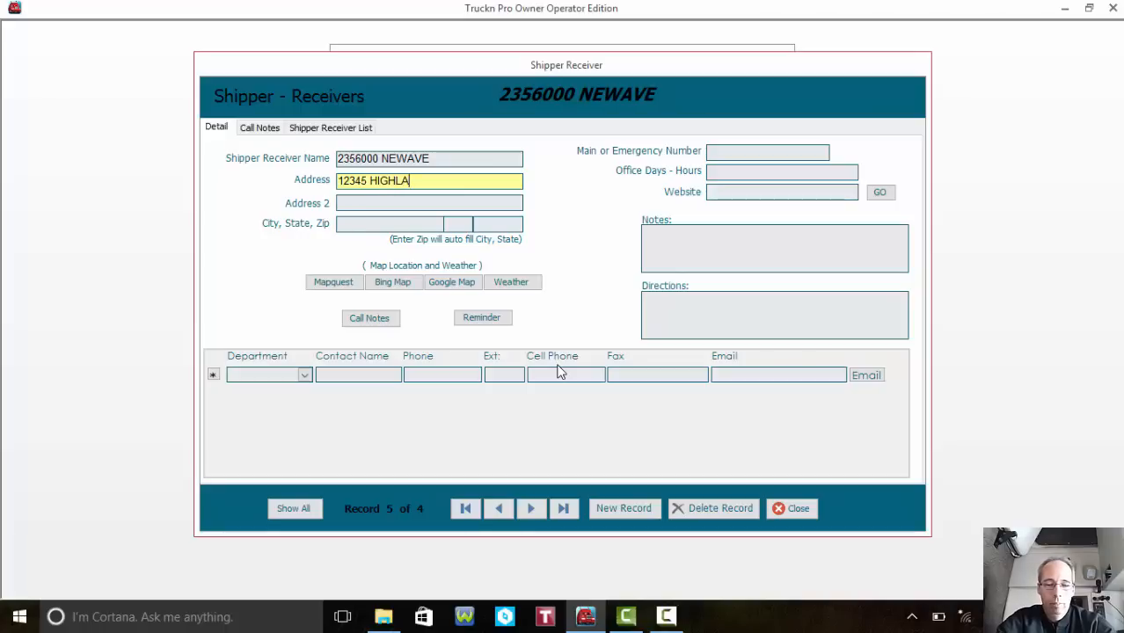
{"action": "key", "text": "Tab"}
{"action": "key", "text": "Tab"}
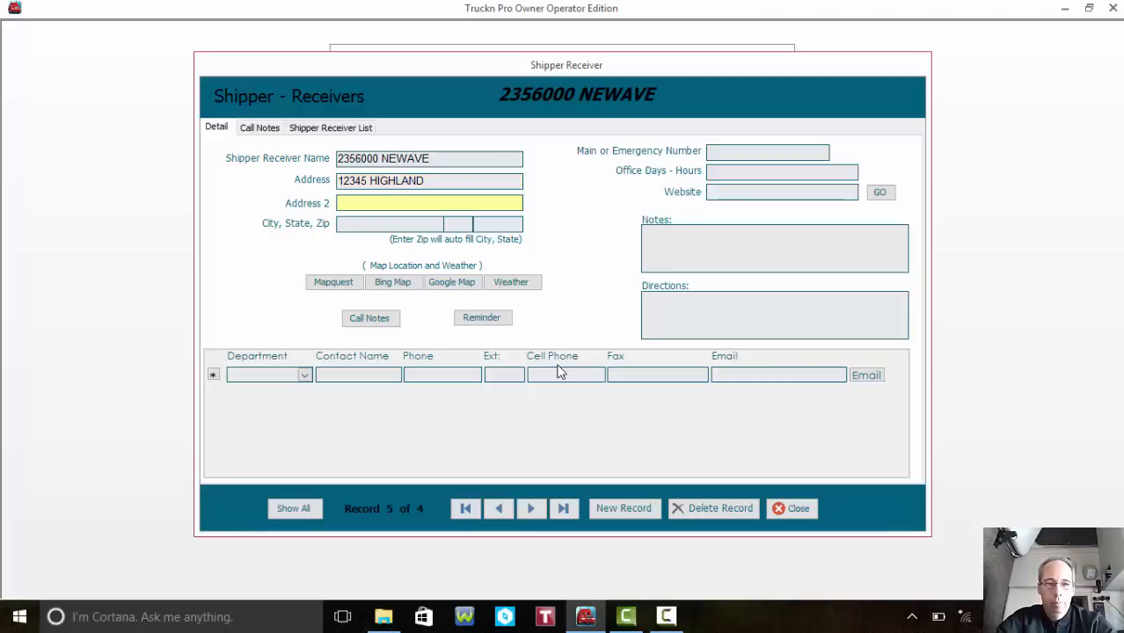
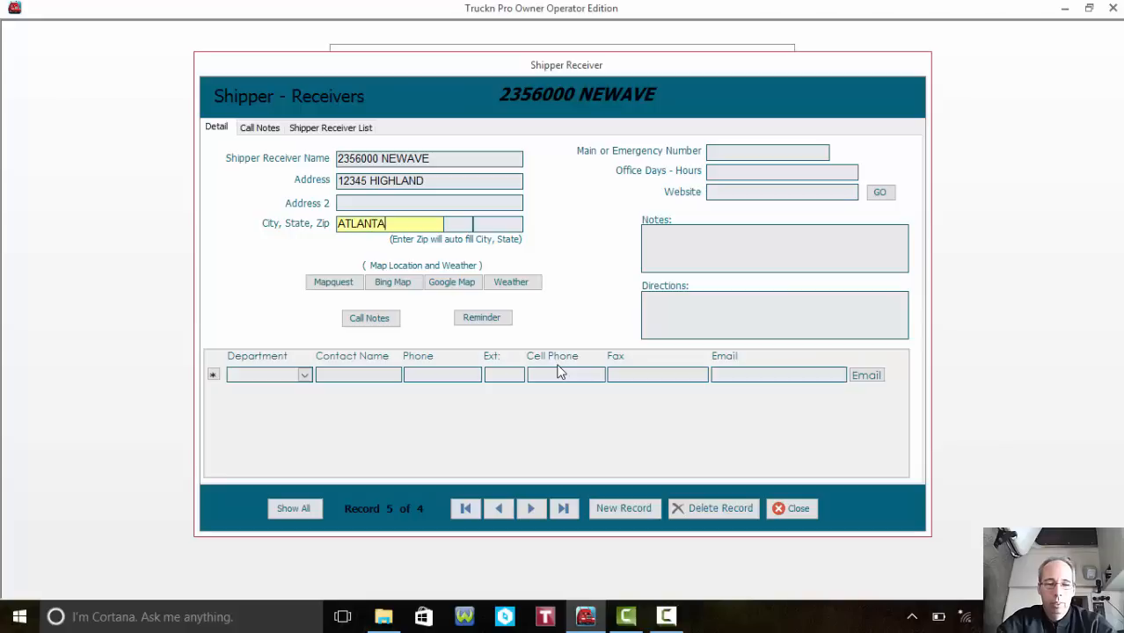
{"action": "key", "text": "Tab"}
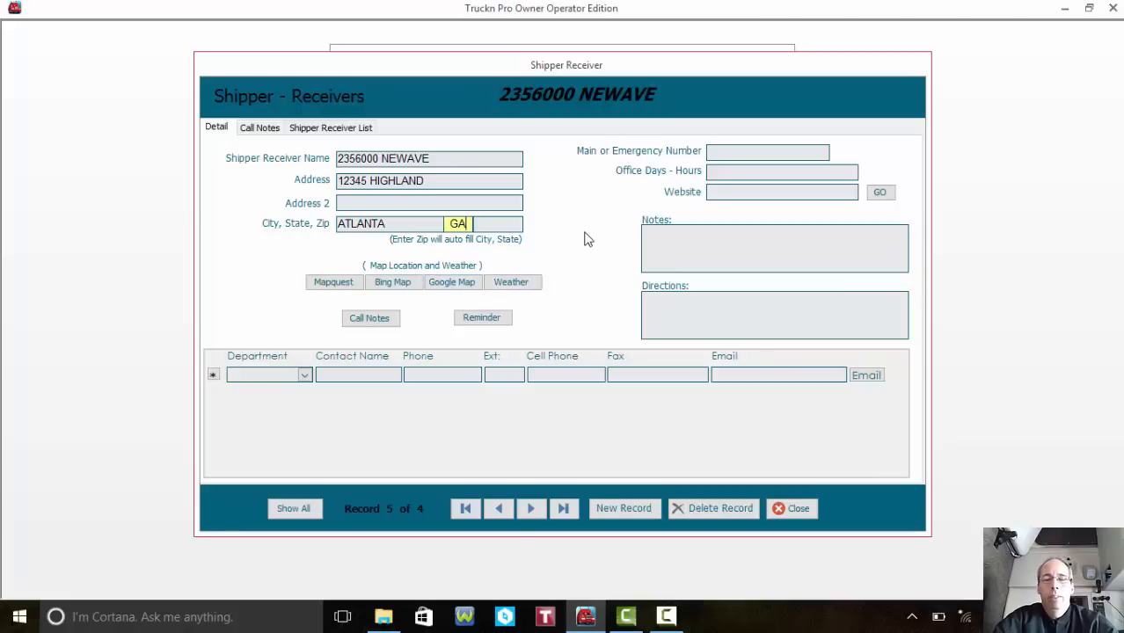
- Add shipper notes about early arrival and parking
{"action": "left_click", "coordinate": [704, 234]}
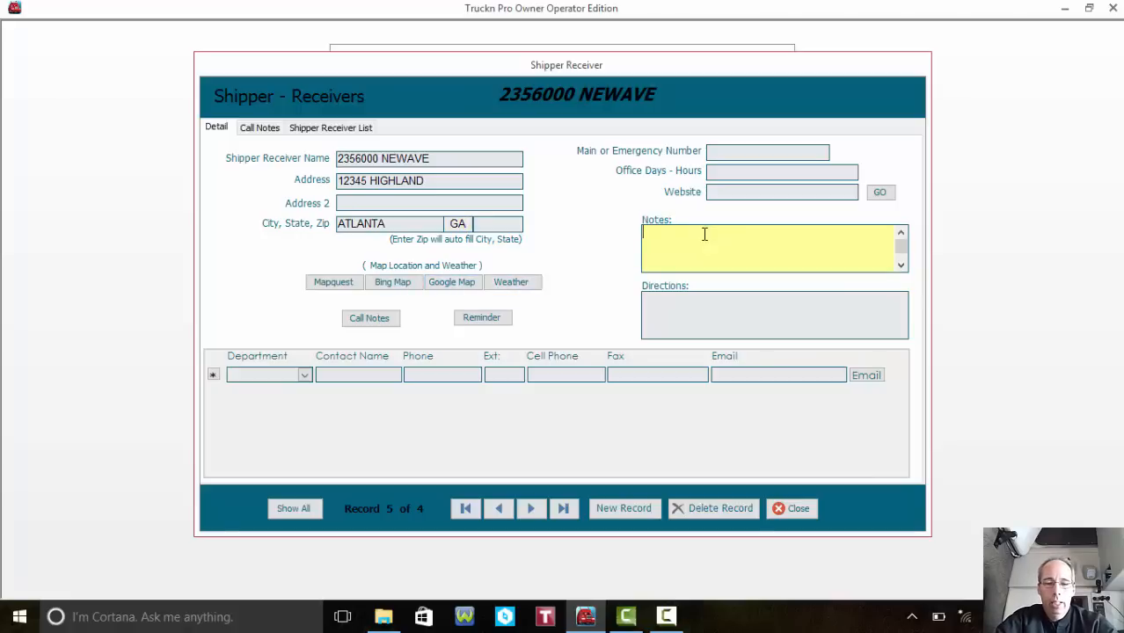
{"action": "type", "text": "DONT"}
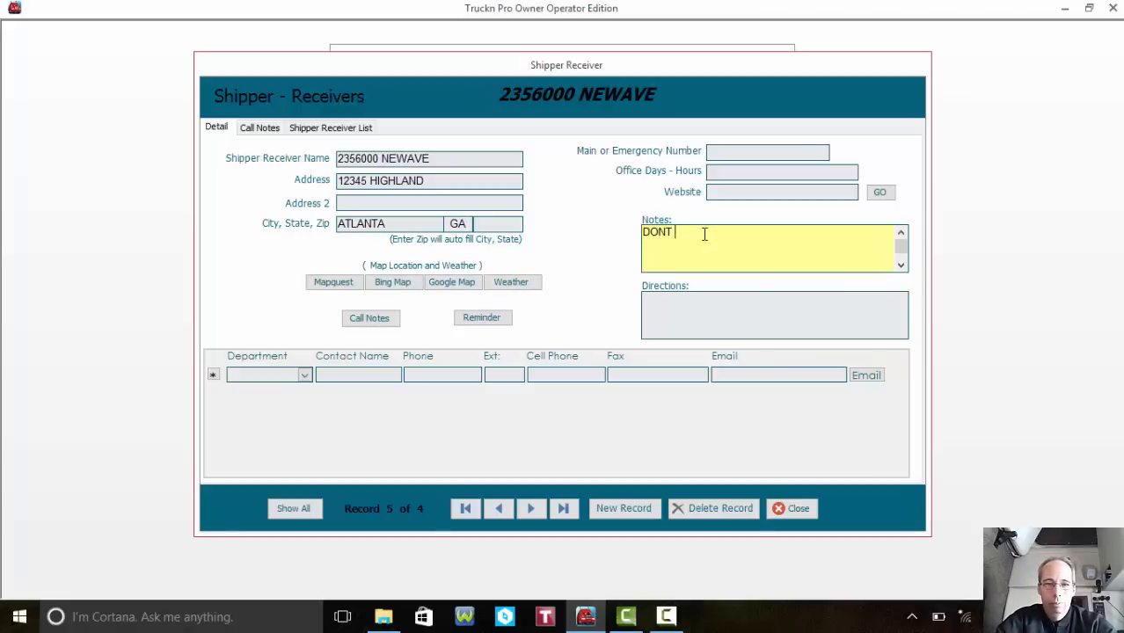
{"action": "key", "text": "BackSpace"}
{"action": "key", "text": "BackSpace"}
{"action": "type", "text": "'T ARRIIVE MORE THAN 10 MIN EARLY"}
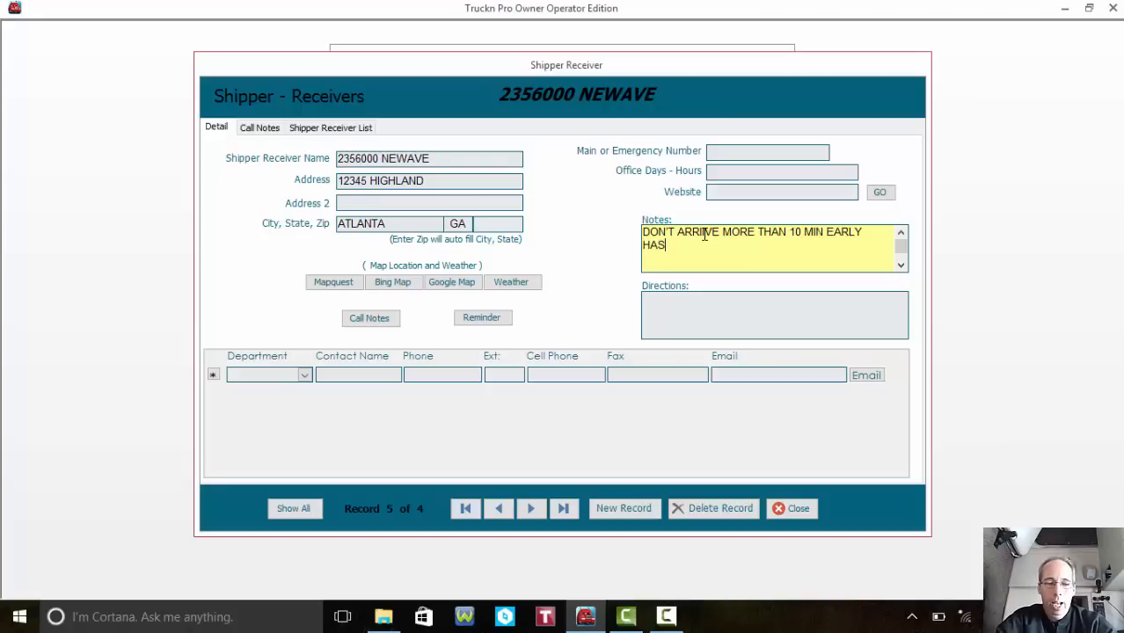
{"action": "type", "text": "RKING"}
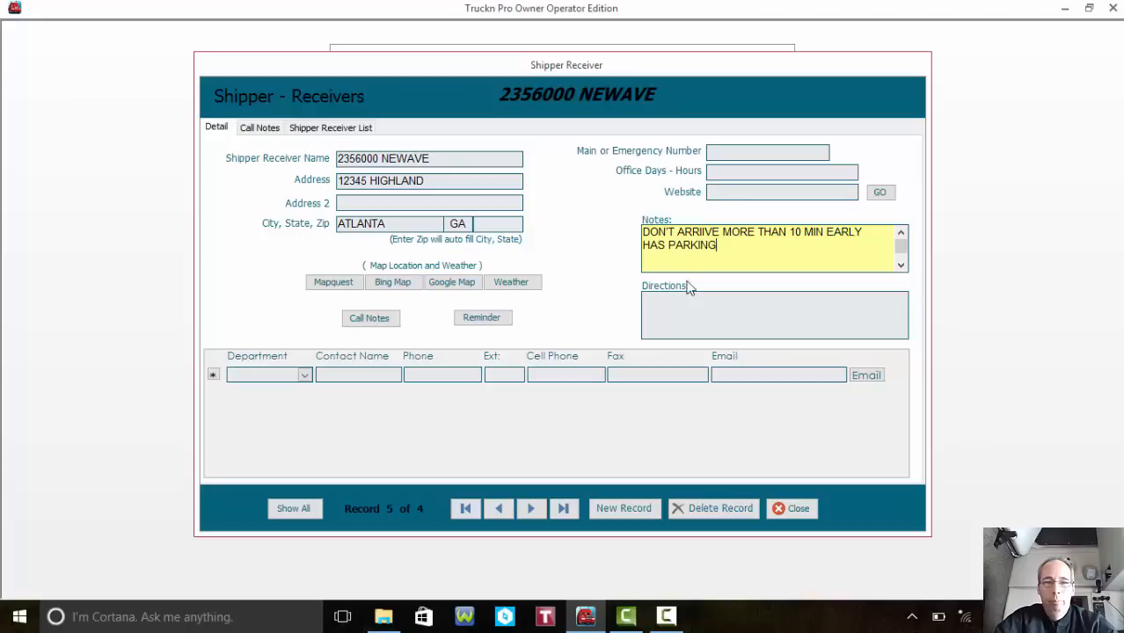
- Close the shipper record, then open and close the Vendor Category editor in Vendors
{"action": "left_click", "coordinate": [785, 510]}
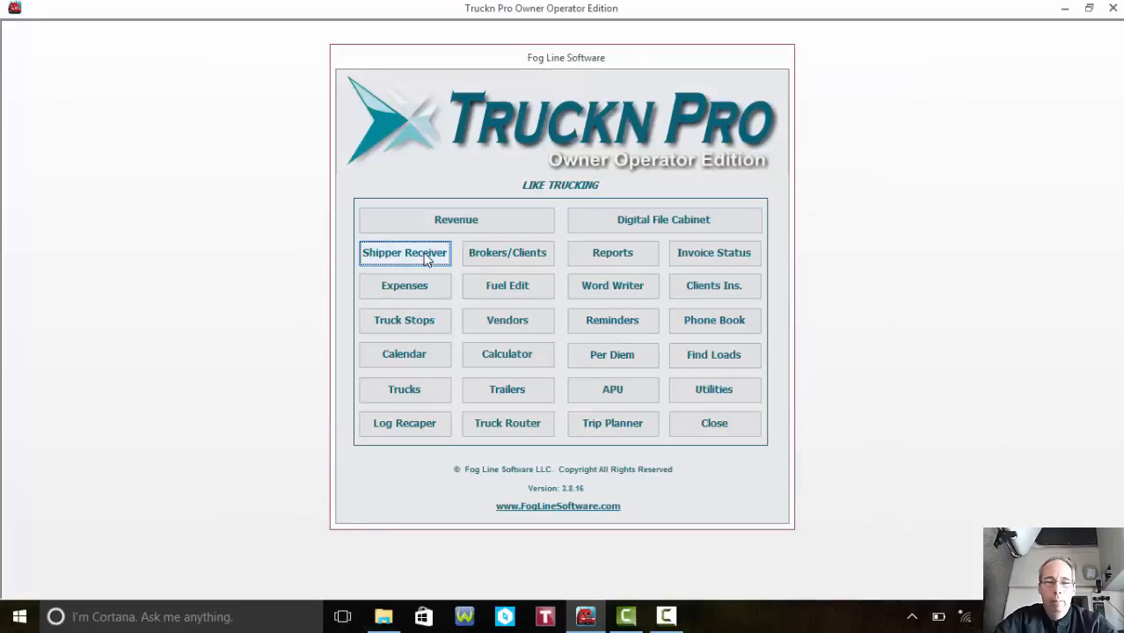
{"action": "left_click", "coordinate": [503, 327]}
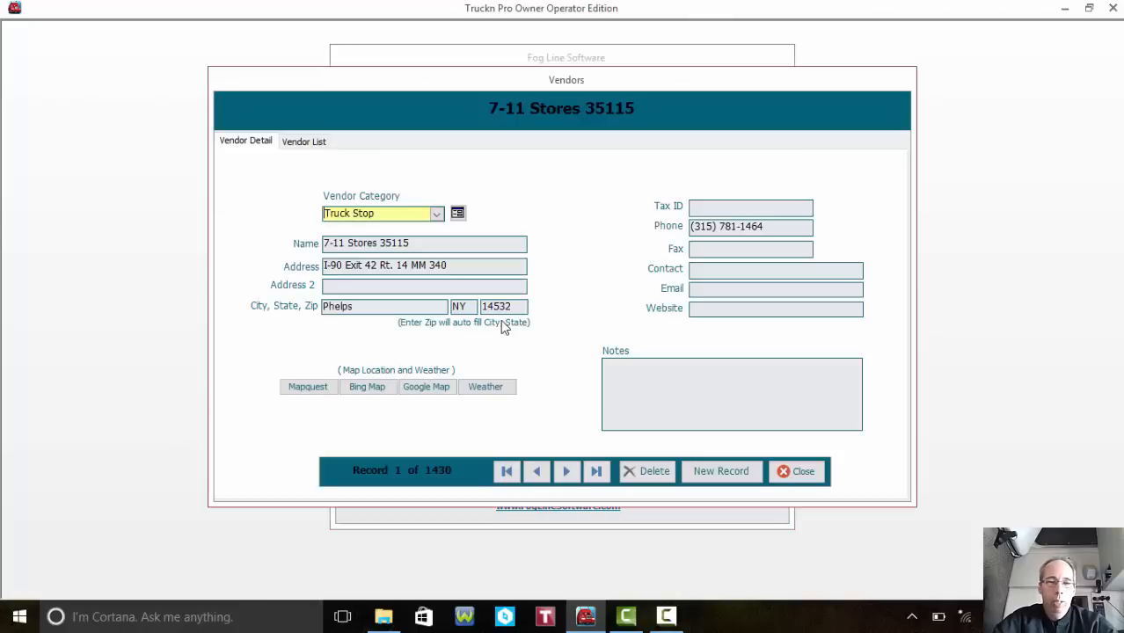
{"action": "left_click", "coordinate": [440, 216]}
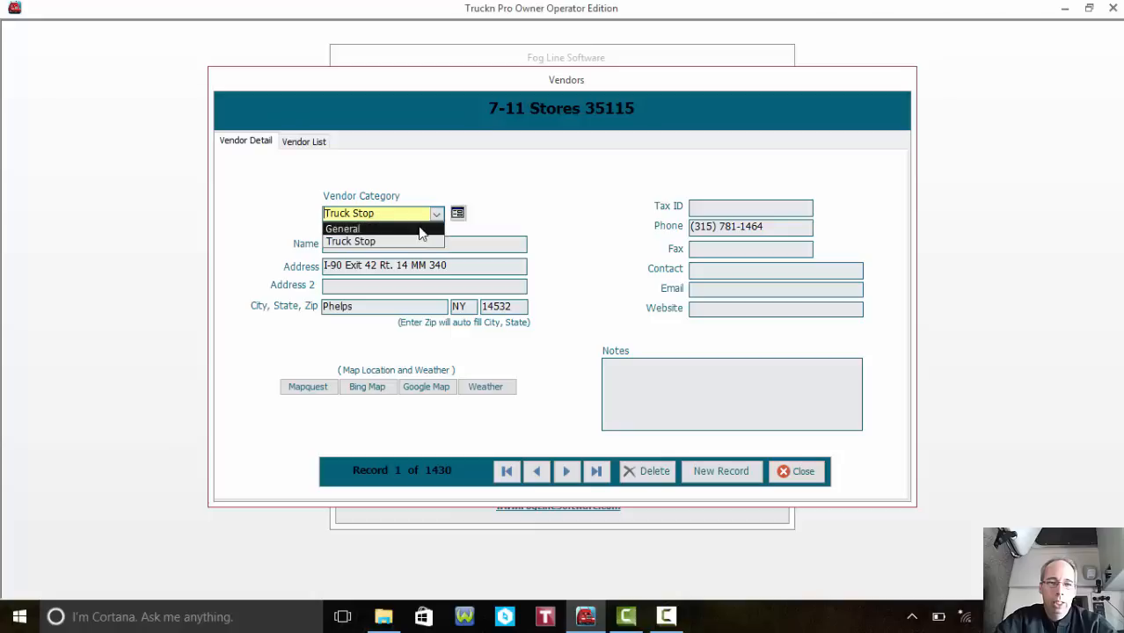
{"action": "left_click", "coordinate": [457, 213]}
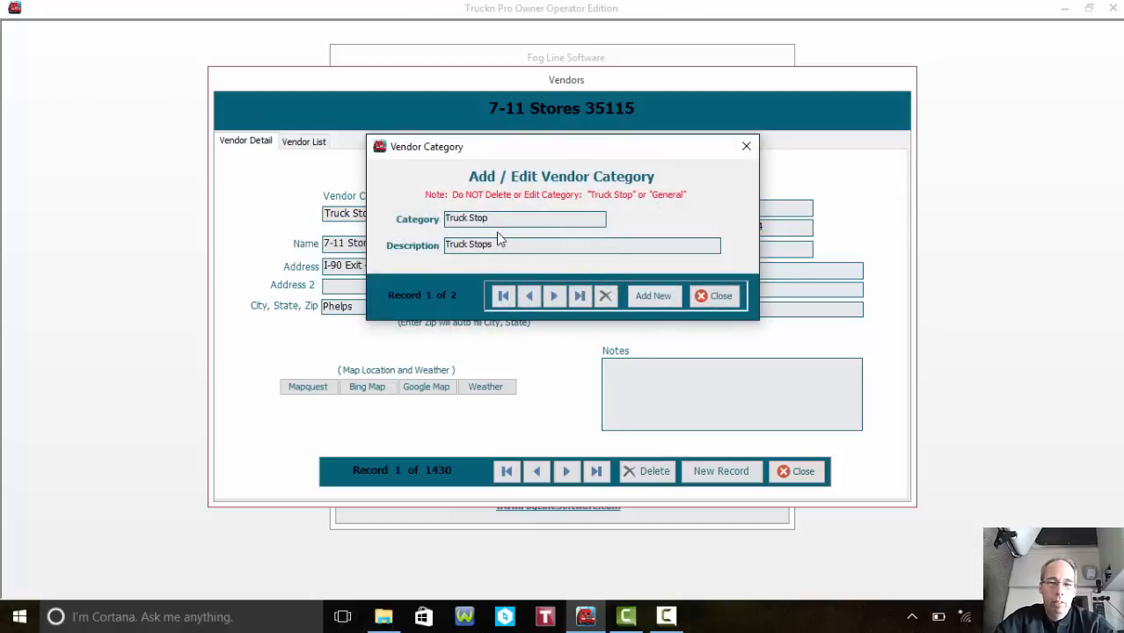
{"action": "left_click", "coordinate": [714, 296]}
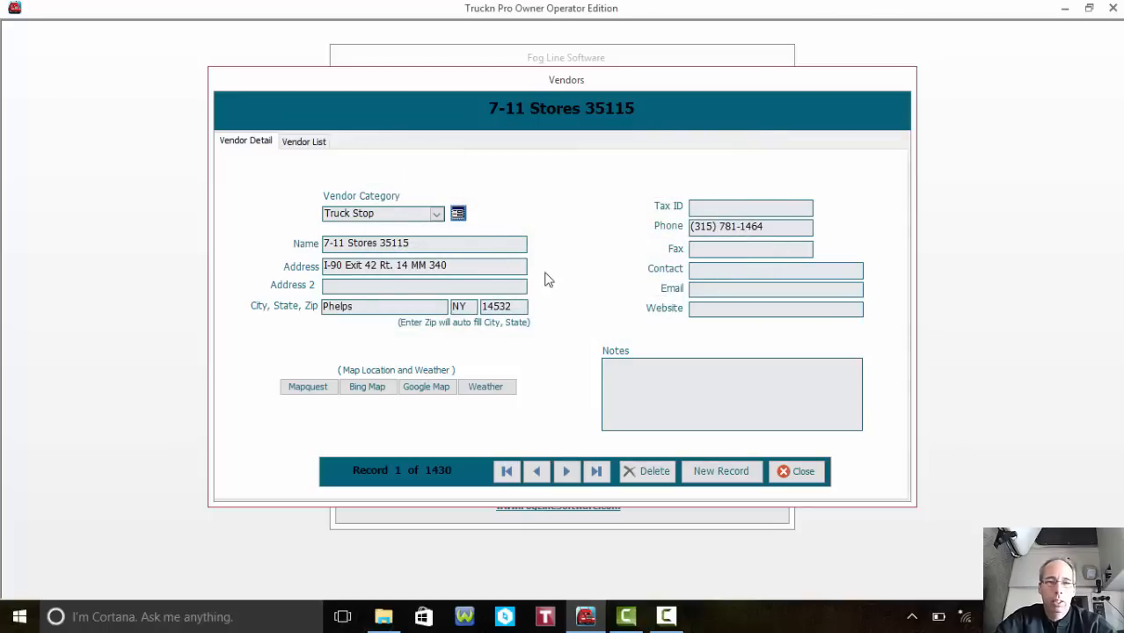
- Browse the vendor list, return to 7-11 Stores details, and close Vendors
{"action": "left_click", "coordinate": [306, 146]}
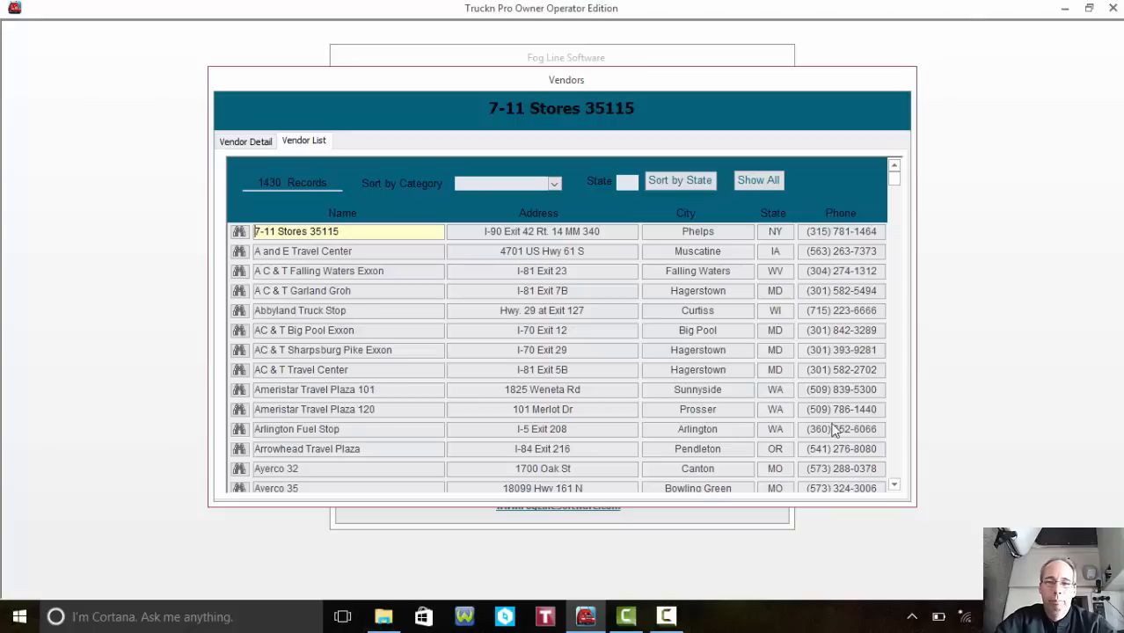
{"action": "scroll", "coordinate": [901, 444], "scroll_direction": "down", "scroll_amount": 20}
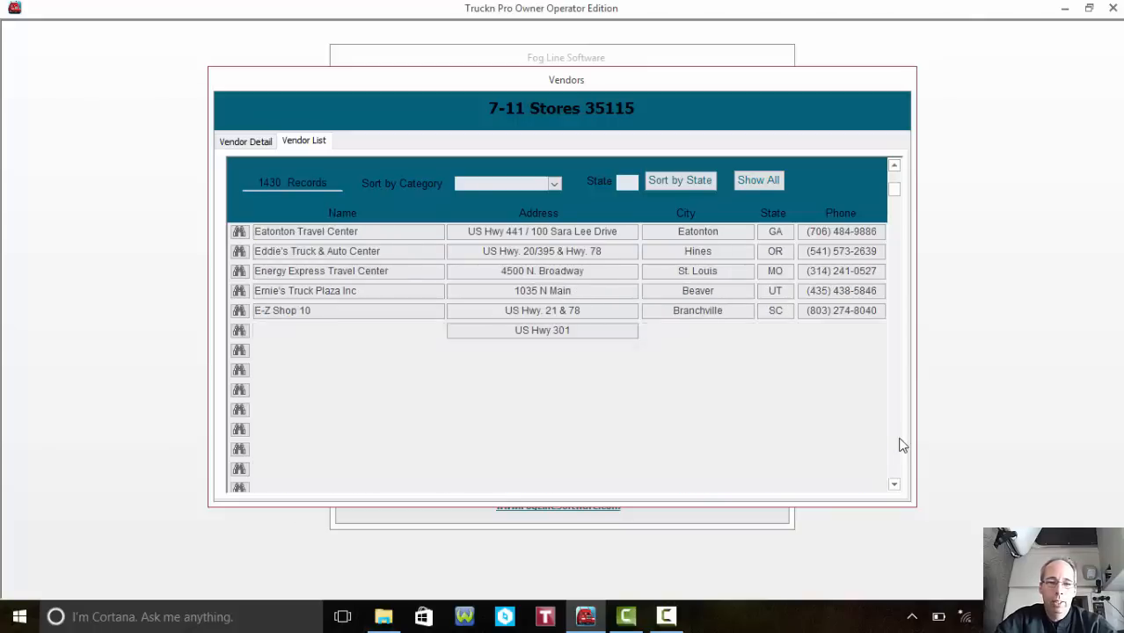
{"action": "scroll", "coordinate": [900, 444], "scroll_direction": "down", "scroll_amount": 5}
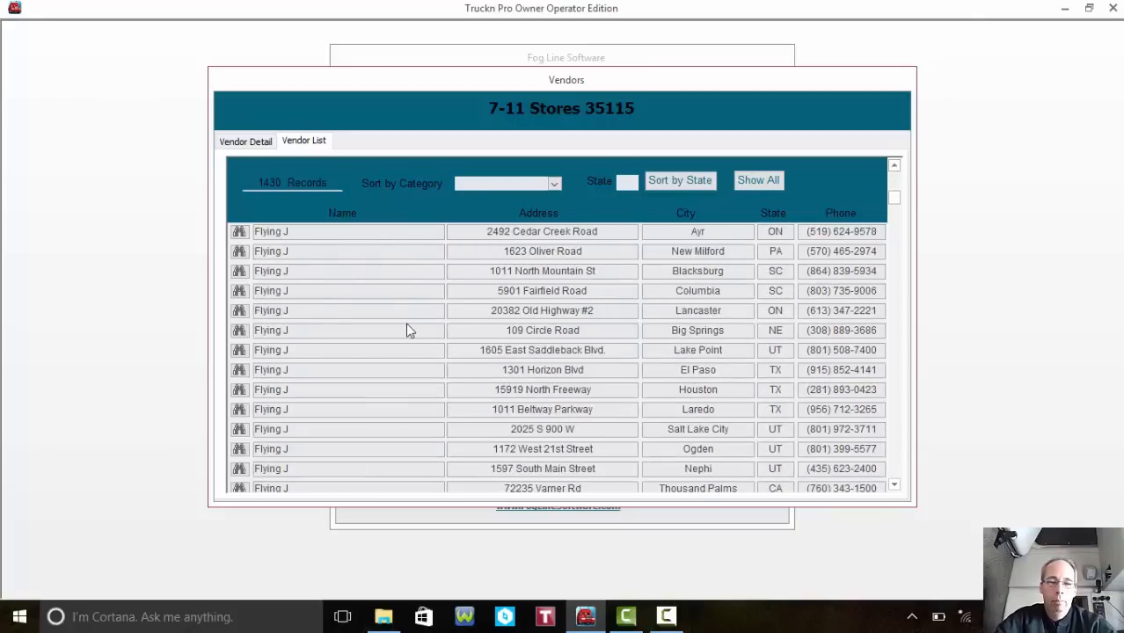
{"action": "left_click", "coordinate": [249, 143]}
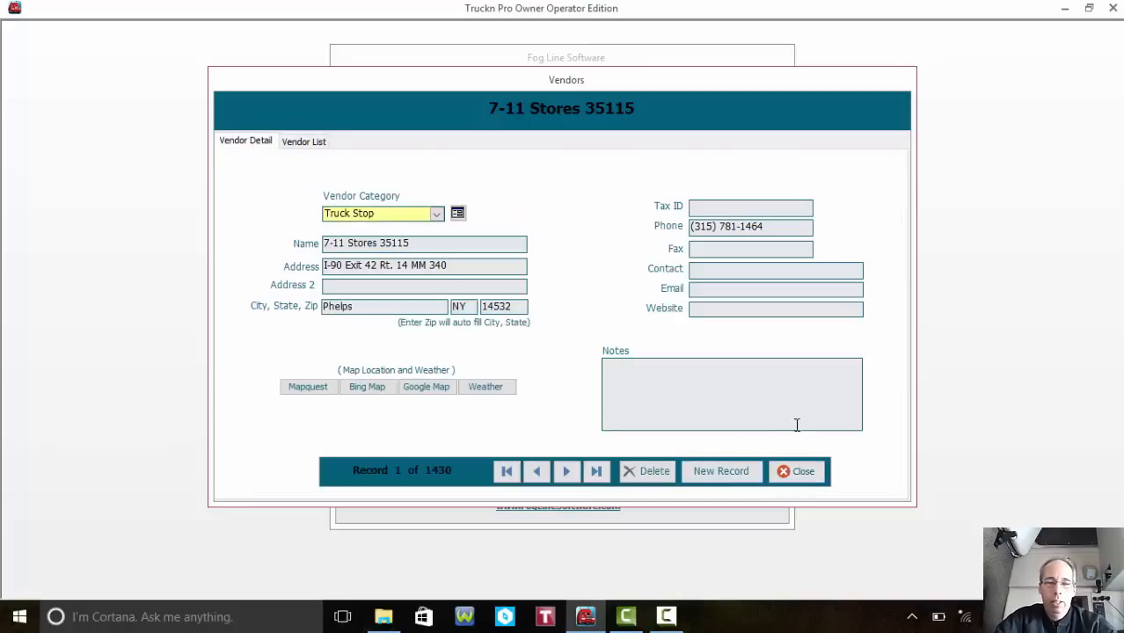
{"action": "left_click", "coordinate": [802, 472]}
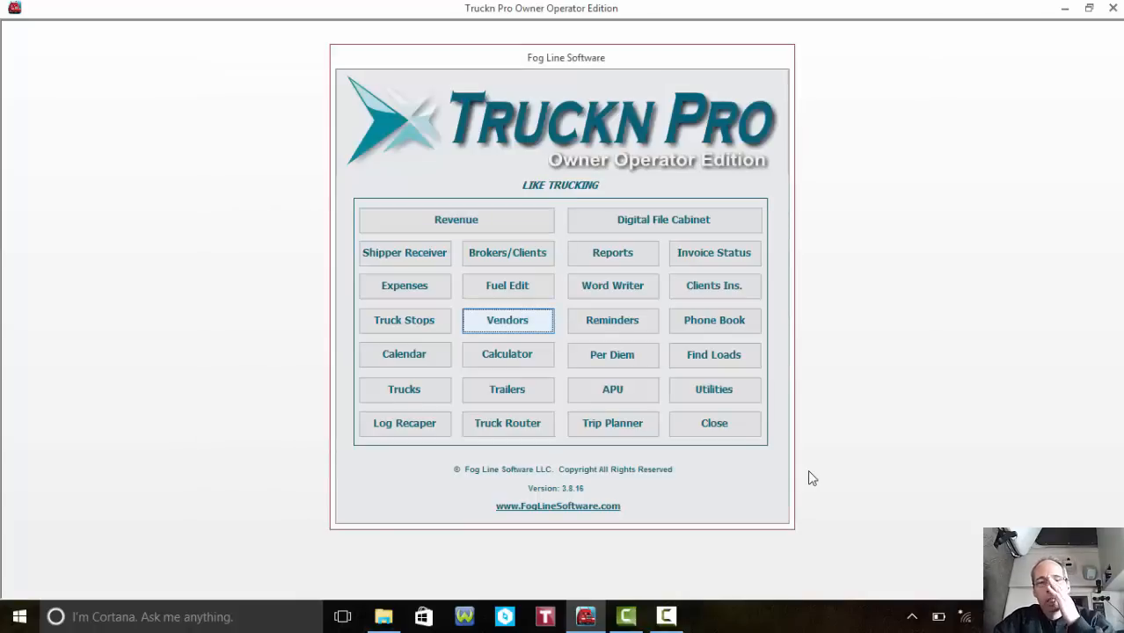
- Create revenue load LD34900 and assign it to truck 9000
{"action": "left_click", "coordinate": [480, 236]}
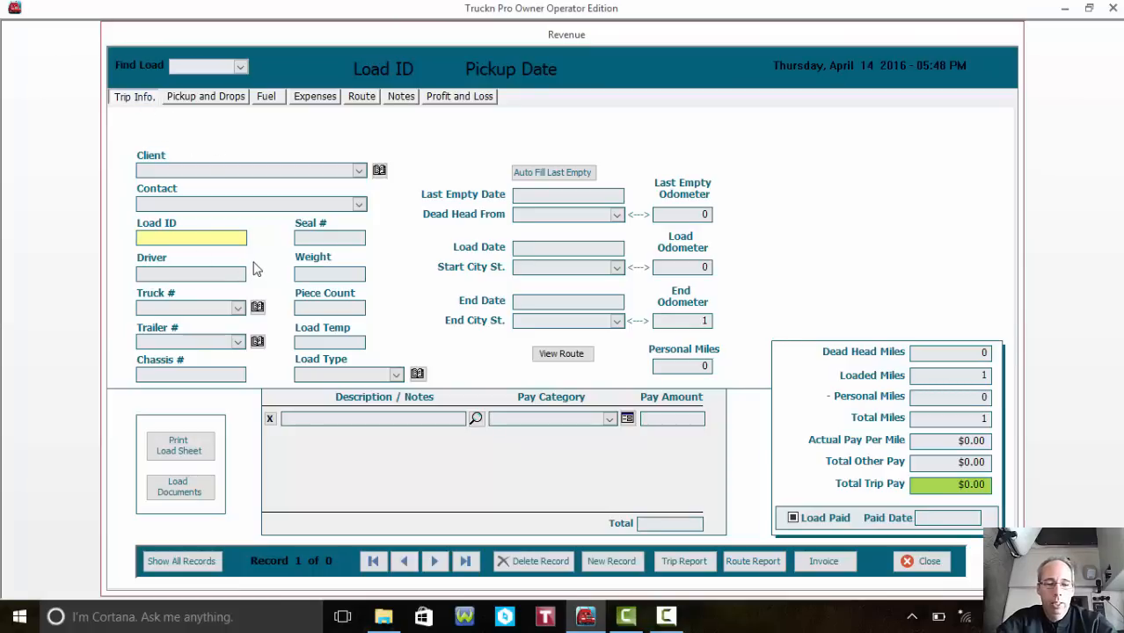
{"action": "type", "text": "LD"}
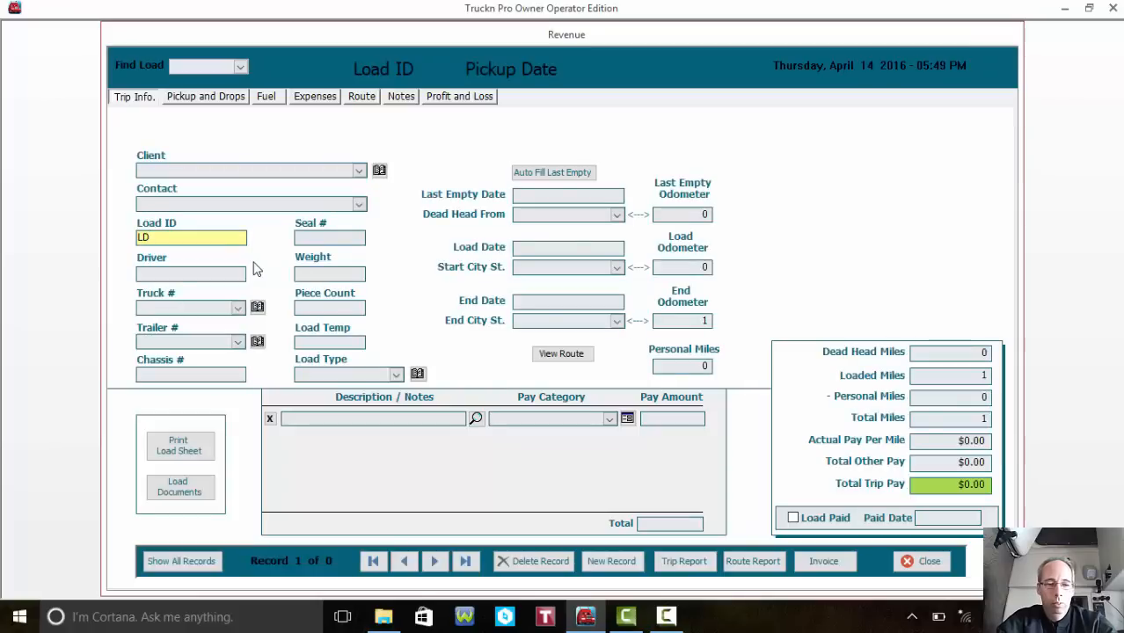
{"action": "type", "text": "34900"}
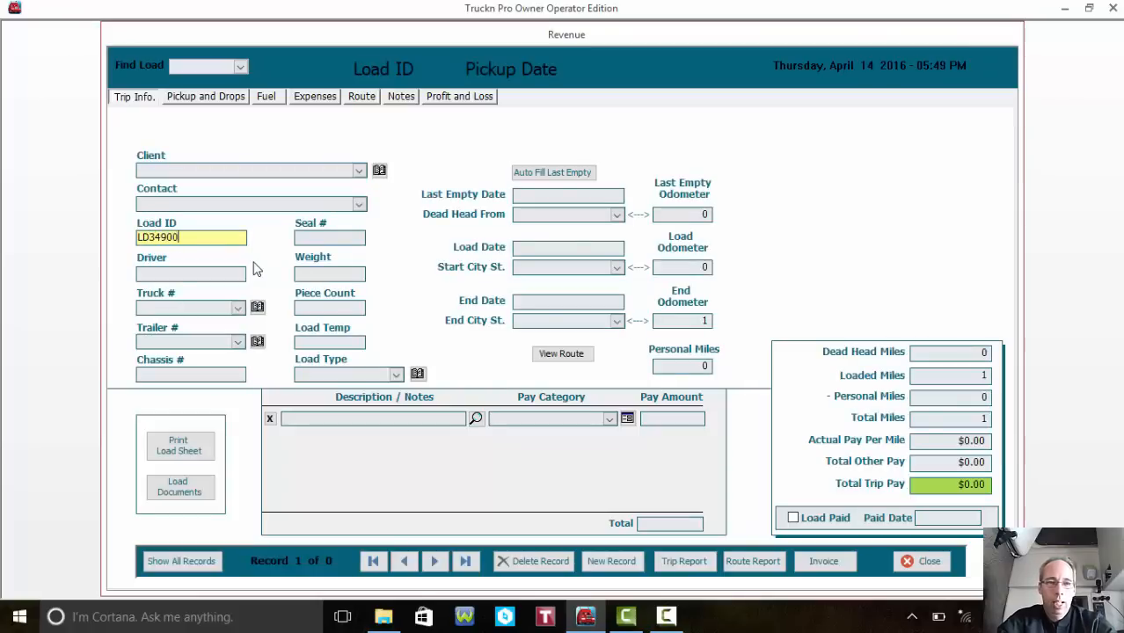
{"action": "left_click", "coordinate": [238, 308]}
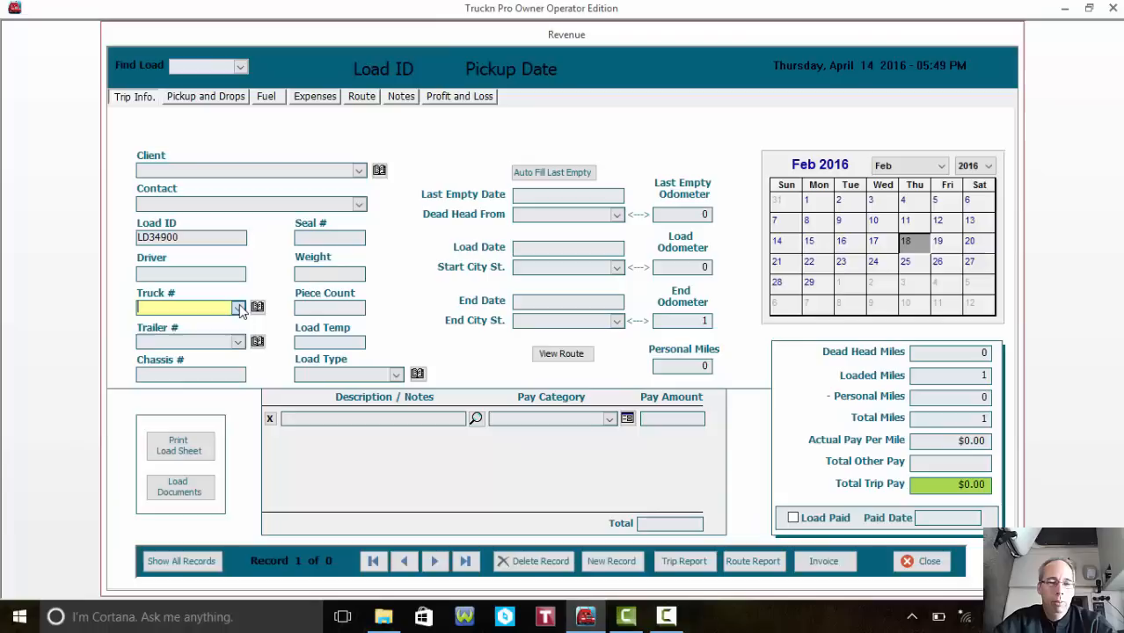
{"action": "left_click", "coordinate": [217, 337]}
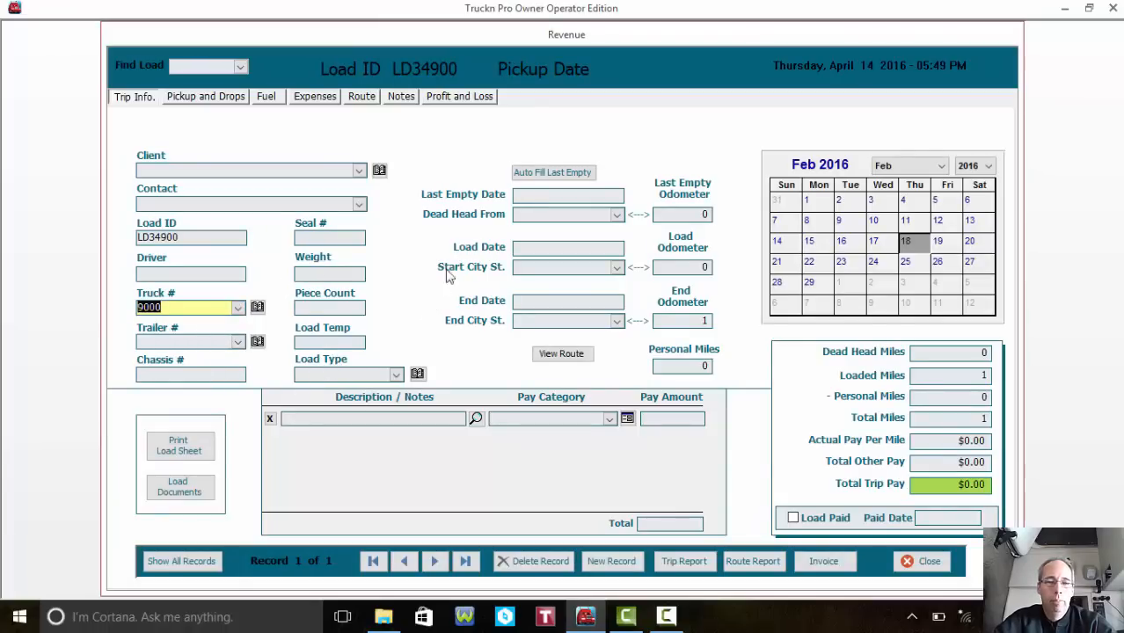
{"action": "left_click", "coordinate": [579, 196]}
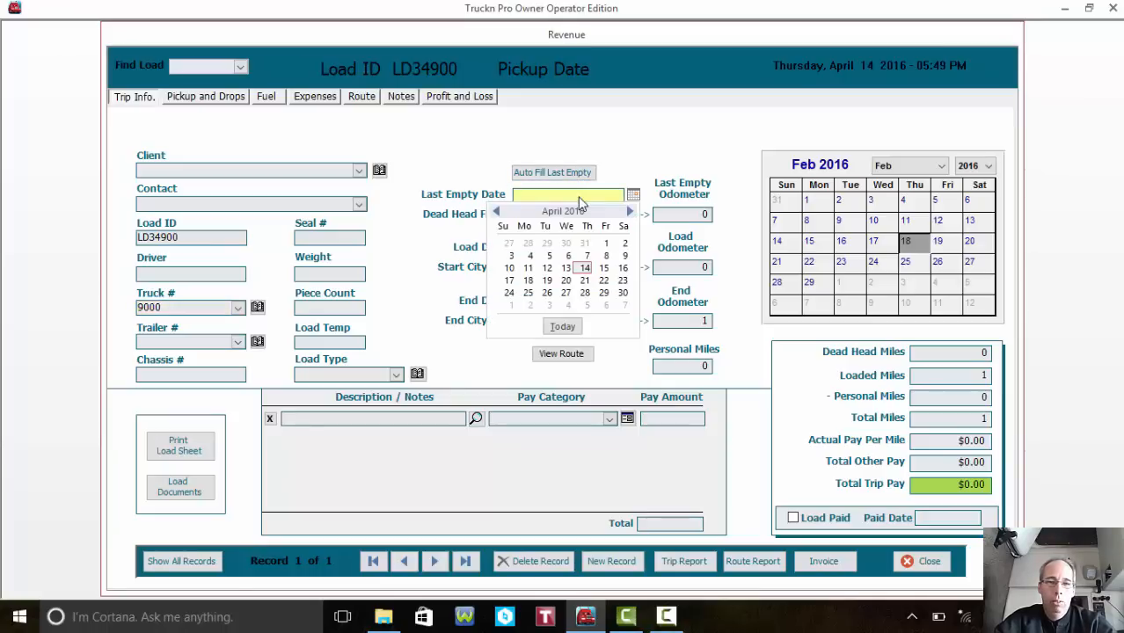
{"action": "left_click", "coordinate": [496, 213]}
- Set last empty date to January 1, 2016 and dead head origin to Flag Pond, TN
{"action": "left_click", "coordinate": [496, 213]}
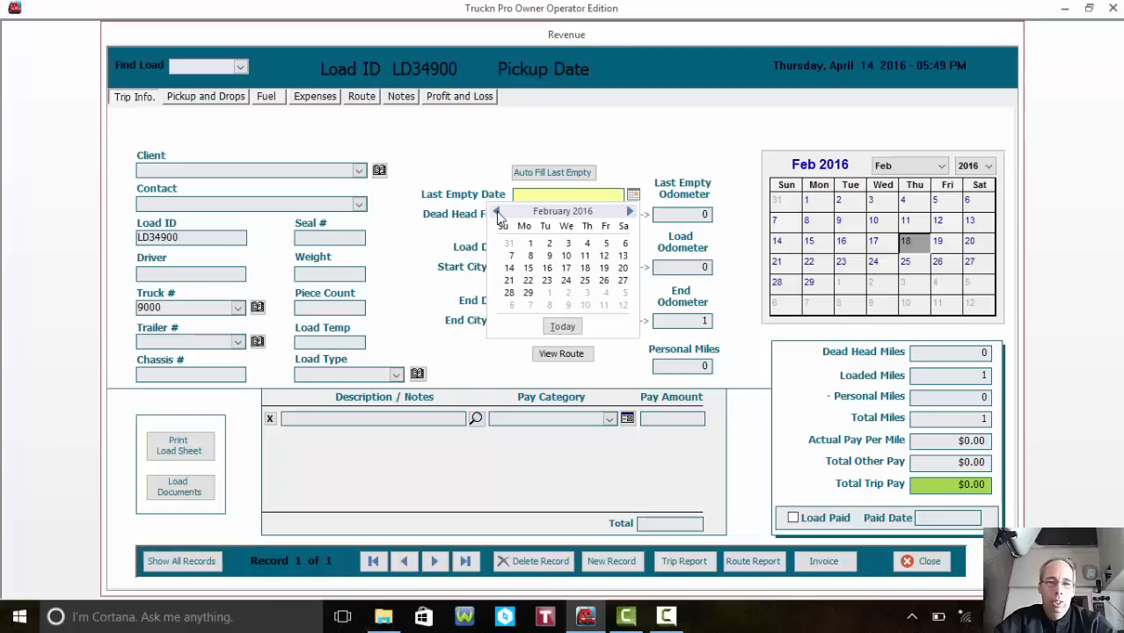
{"action": "left_click", "coordinate": [497, 213]}
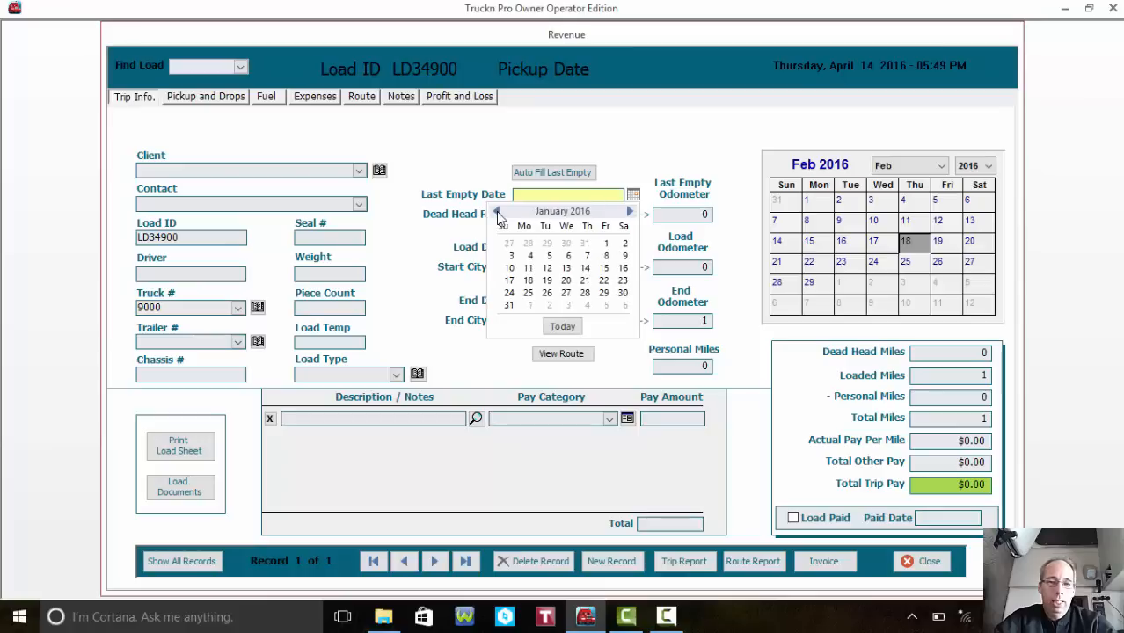
{"action": "left_click", "coordinate": [606, 245]}
{"action": "left_click", "coordinate": [559, 216]}
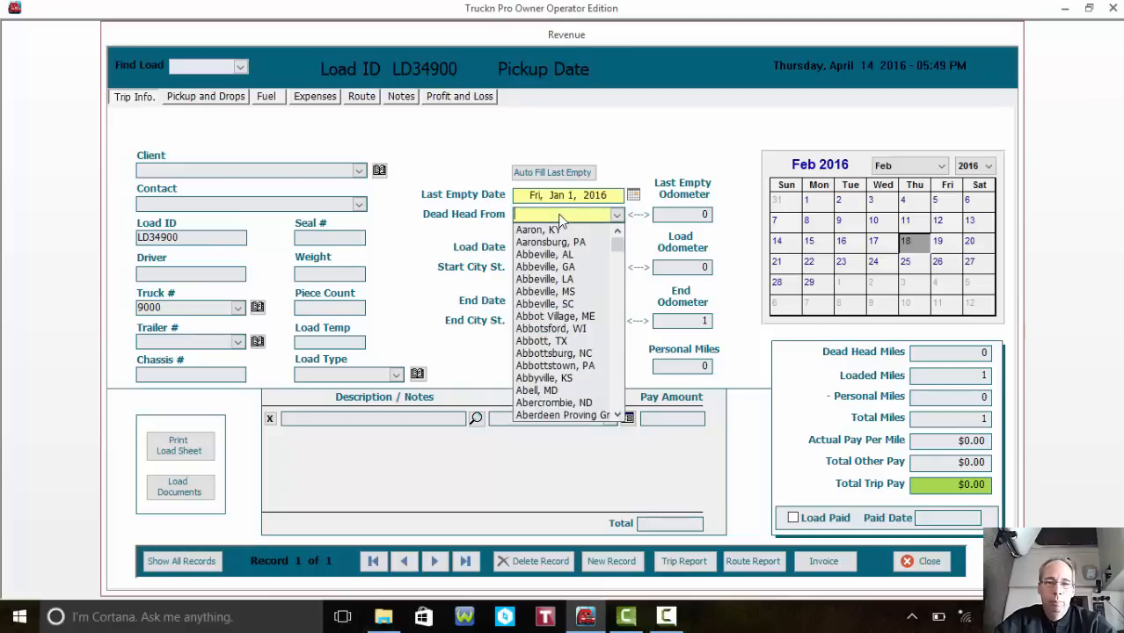
{"action": "type", "text": "flag Pond, TN"}
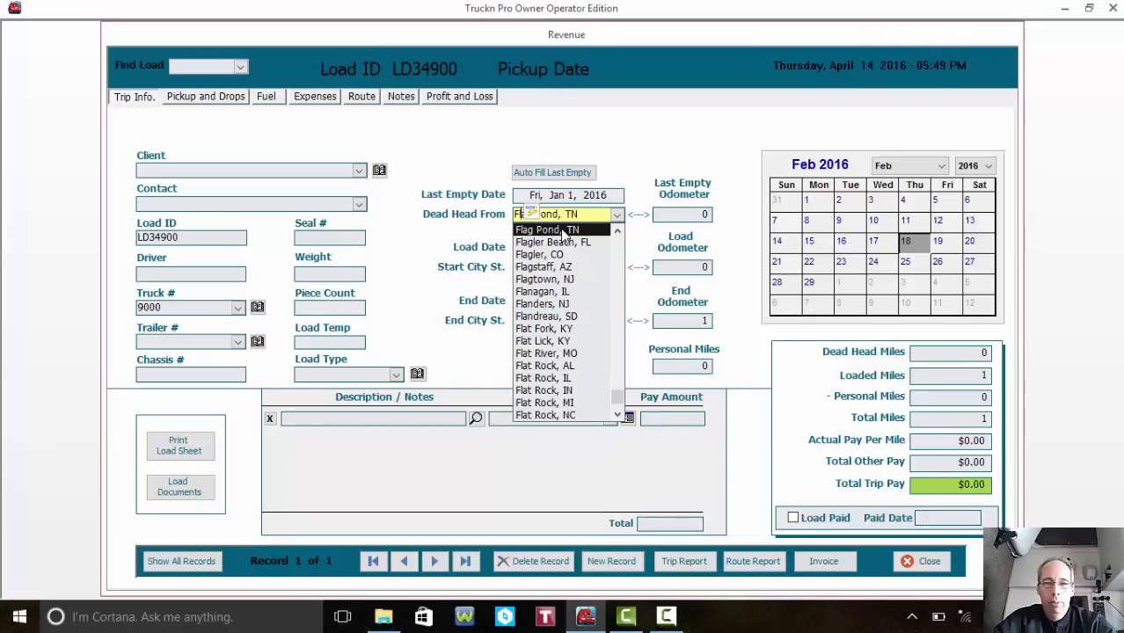
{"action": "left_click", "coordinate": [563, 229]}
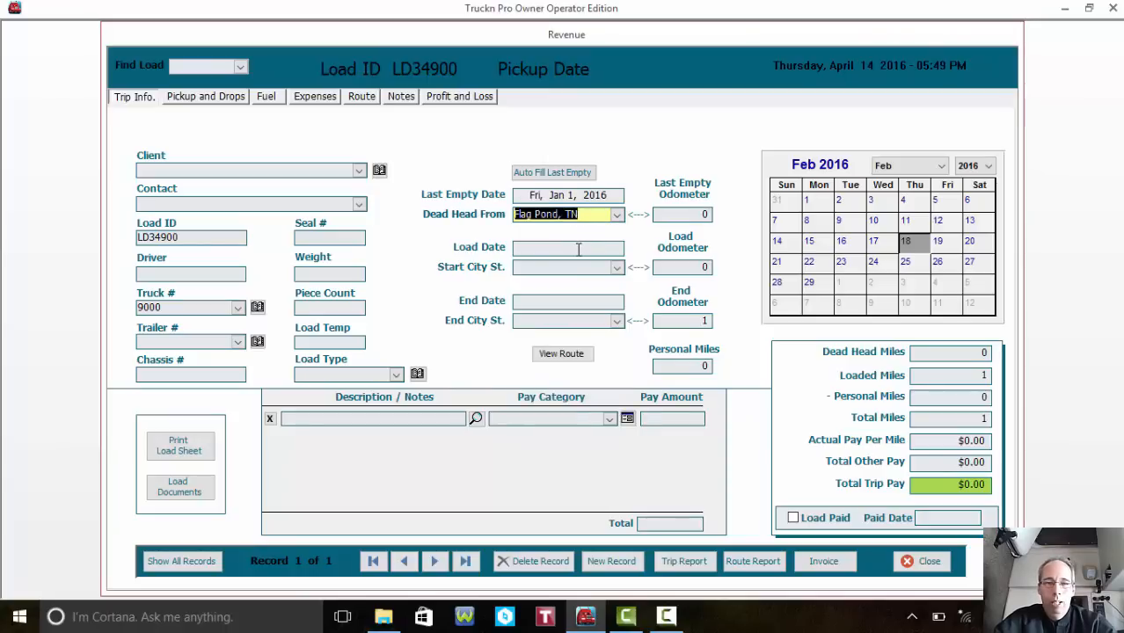
- Set the load date to January 1, 2016 and end date to January 2, 2016
{"action": "left_click", "coordinate": [578, 249]}
{"action": "left_click", "coordinate": [496, 265]}
{"action": "left_click", "coordinate": [496, 265]}
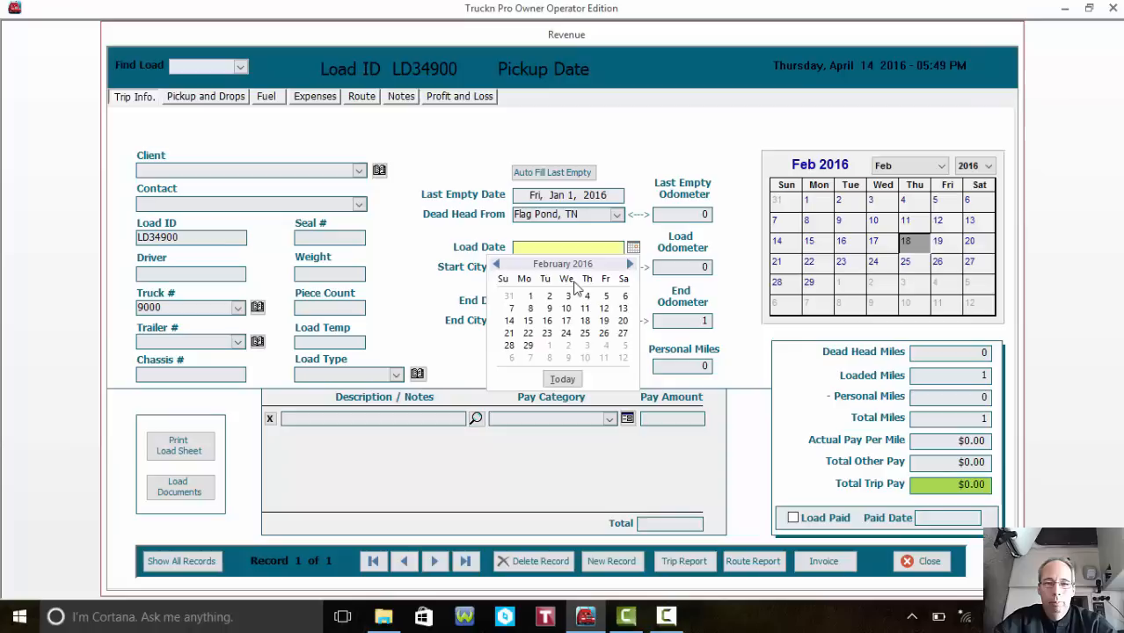
{"action": "left_click", "coordinate": [496, 265]}
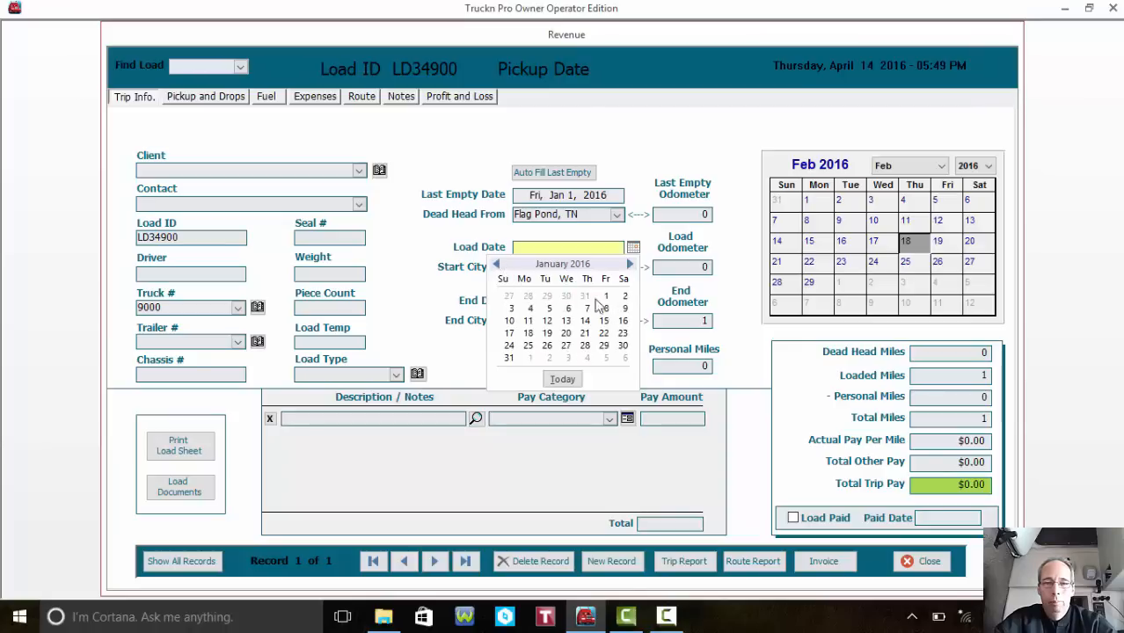
{"action": "left_click", "coordinate": [606, 297]}
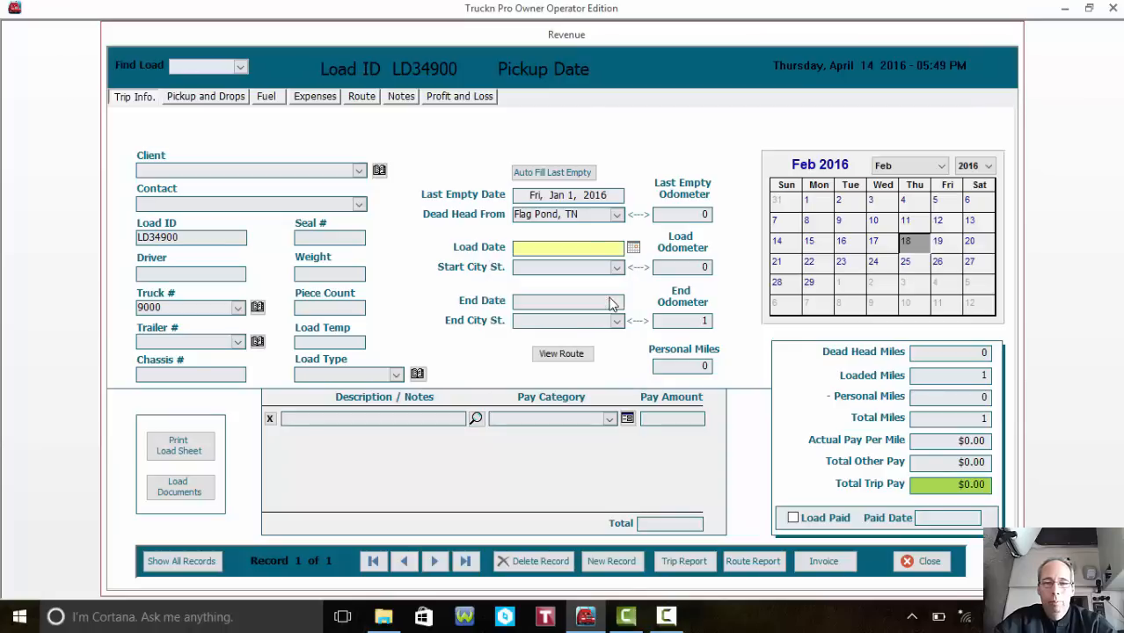
{"action": "left_click", "coordinate": [572, 303]}
{"action": "left_click", "coordinate": [498, 319]}
{"action": "left_click", "coordinate": [497, 318]}
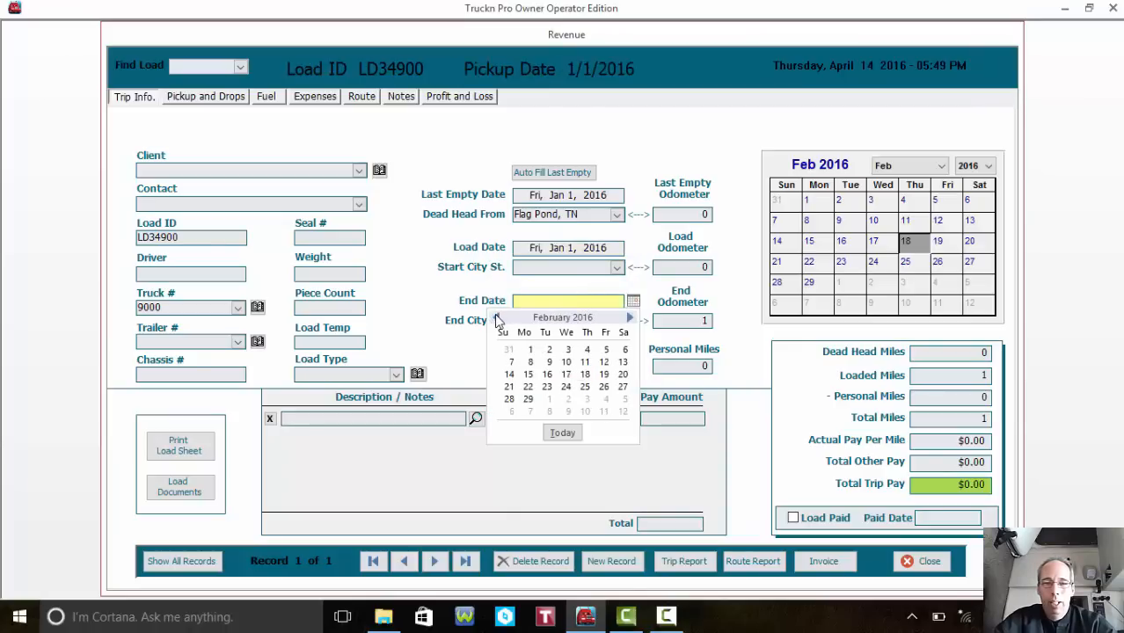
{"action": "left_click", "coordinate": [498, 318]}
{"action": "left_click", "coordinate": [627, 353]}
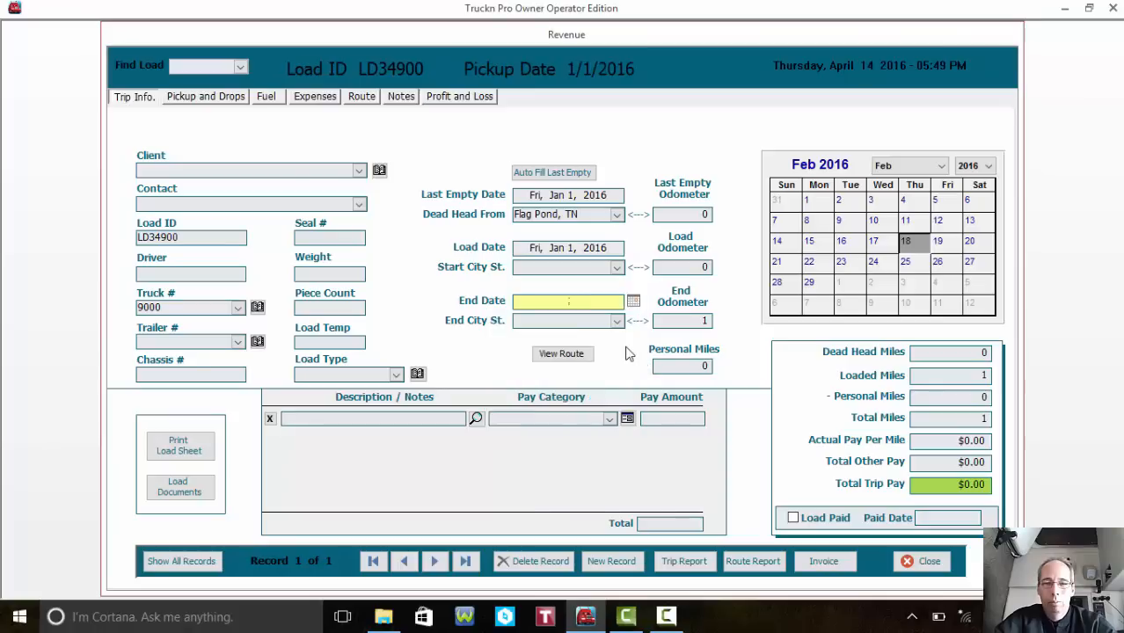
- Choose Flag Pond, TN as start city and Aaron, KY as end city
{"action": "left_click", "coordinate": [563, 272]}
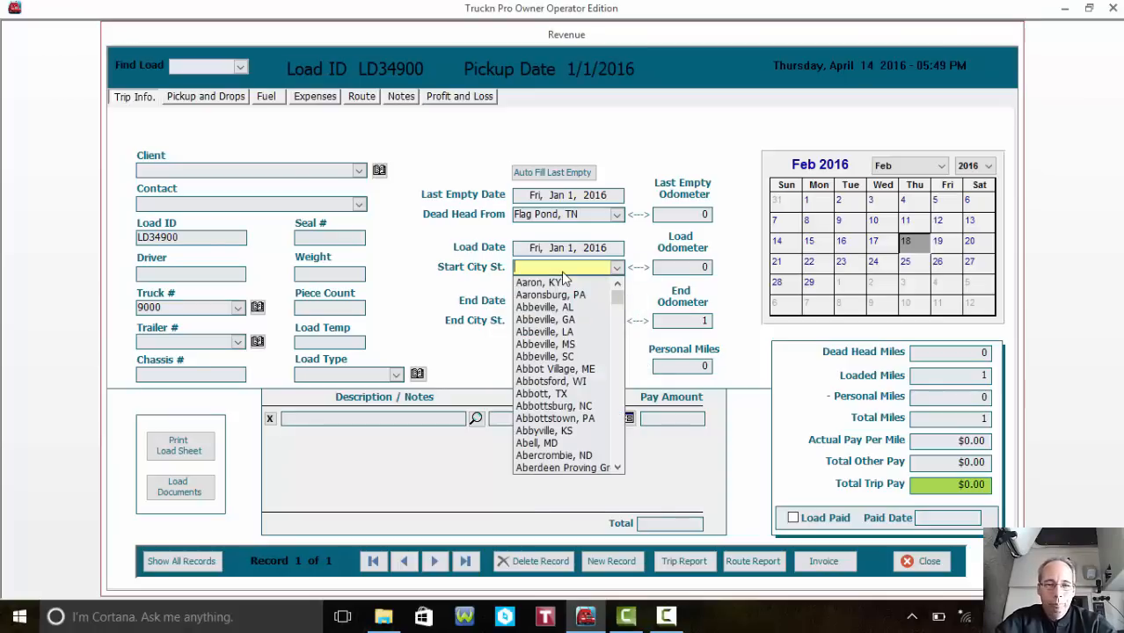
{"action": "type", "text": "Flag Pond, TN"}
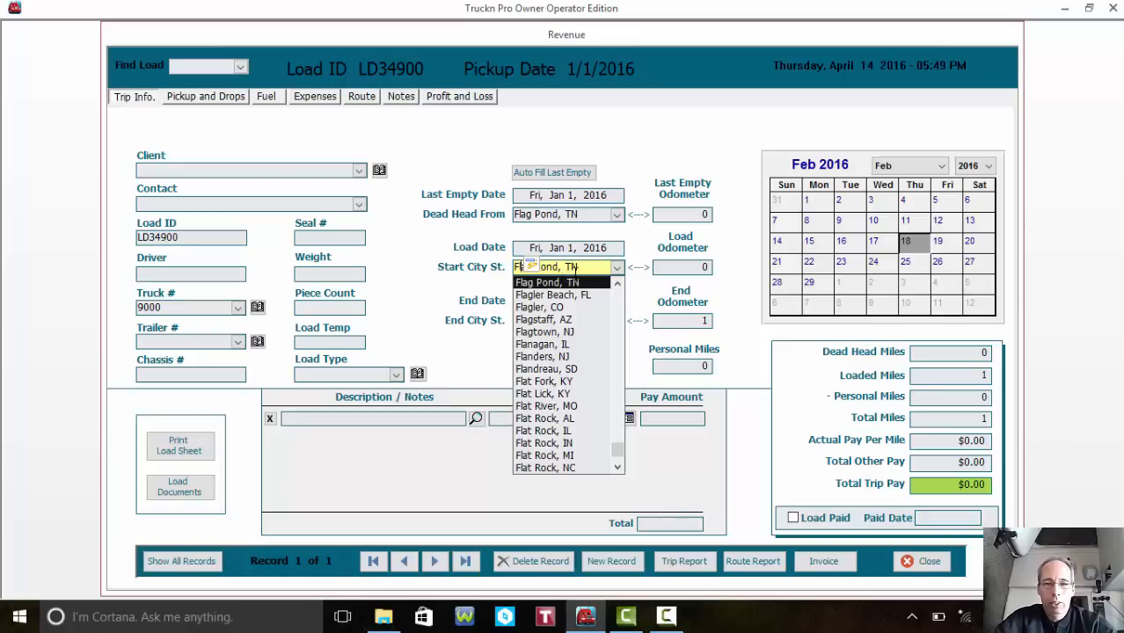
{"action": "left_click", "coordinate": [578, 283]}
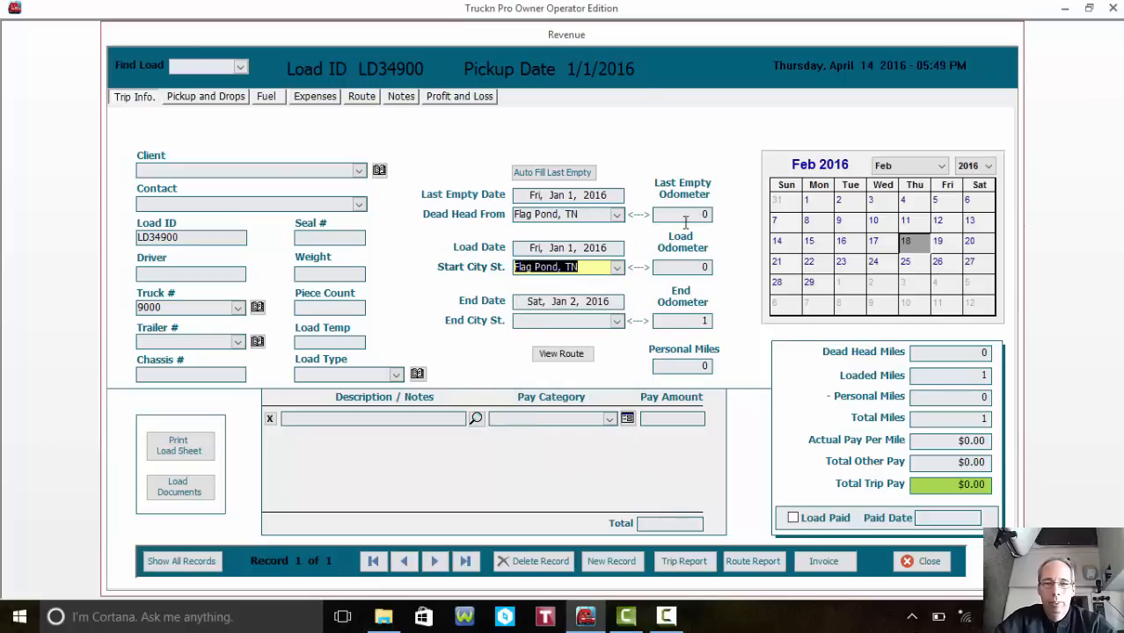
{"action": "left_click", "coordinate": [578, 323]}
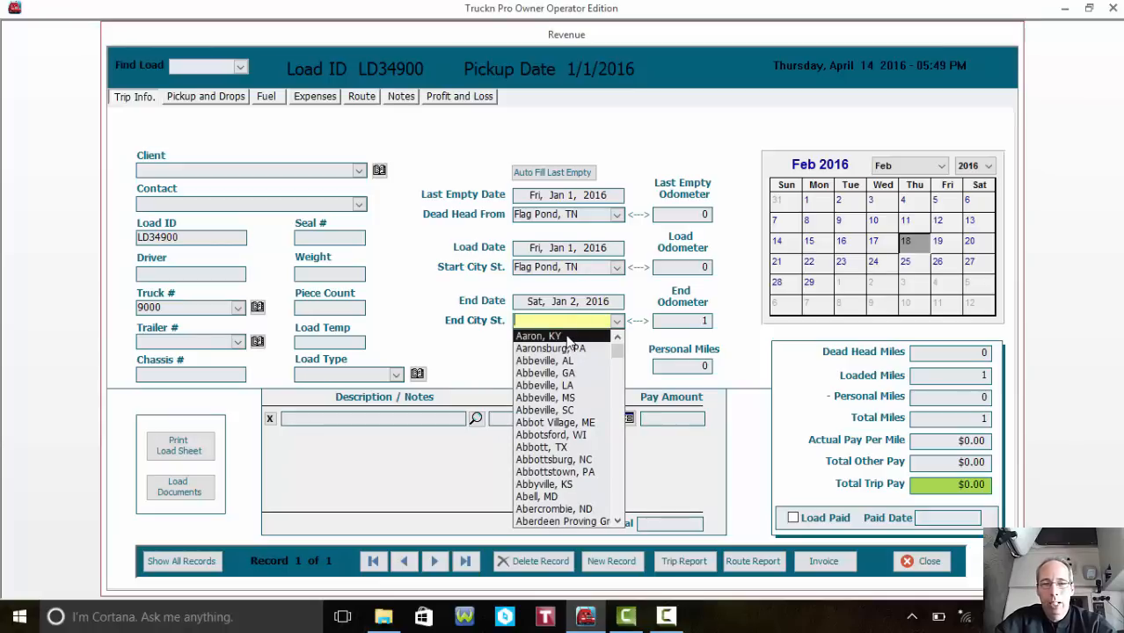
{"action": "left_click", "coordinate": [567, 336]}
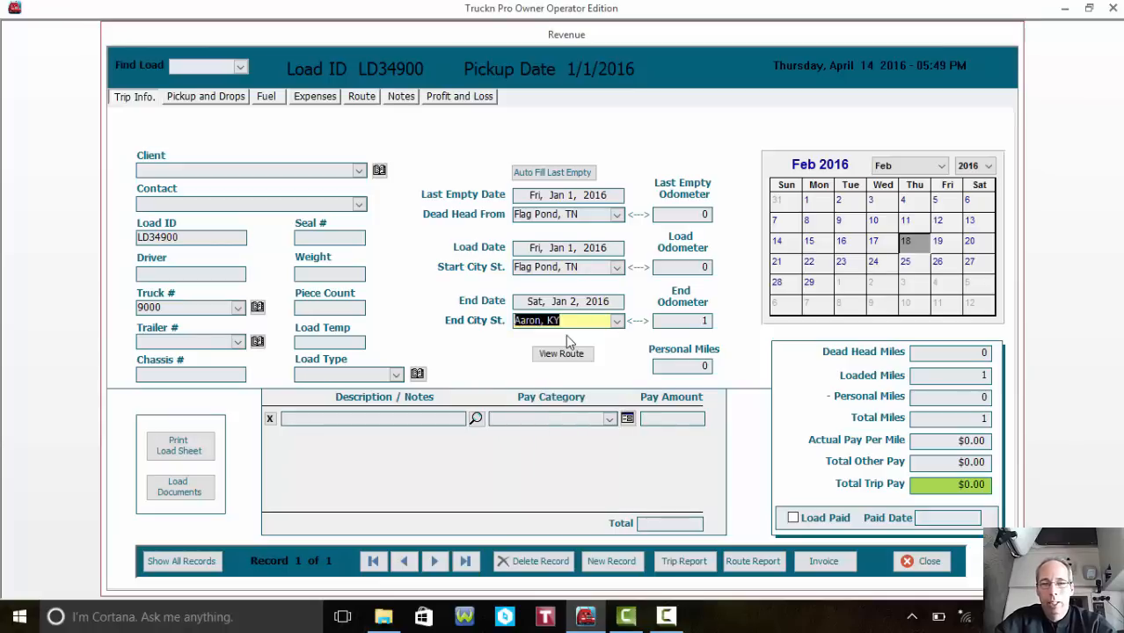
- Enter odometers 59020 last empty, 59120 load and 59420 end
{"action": "left_click", "coordinate": [697, 214]}
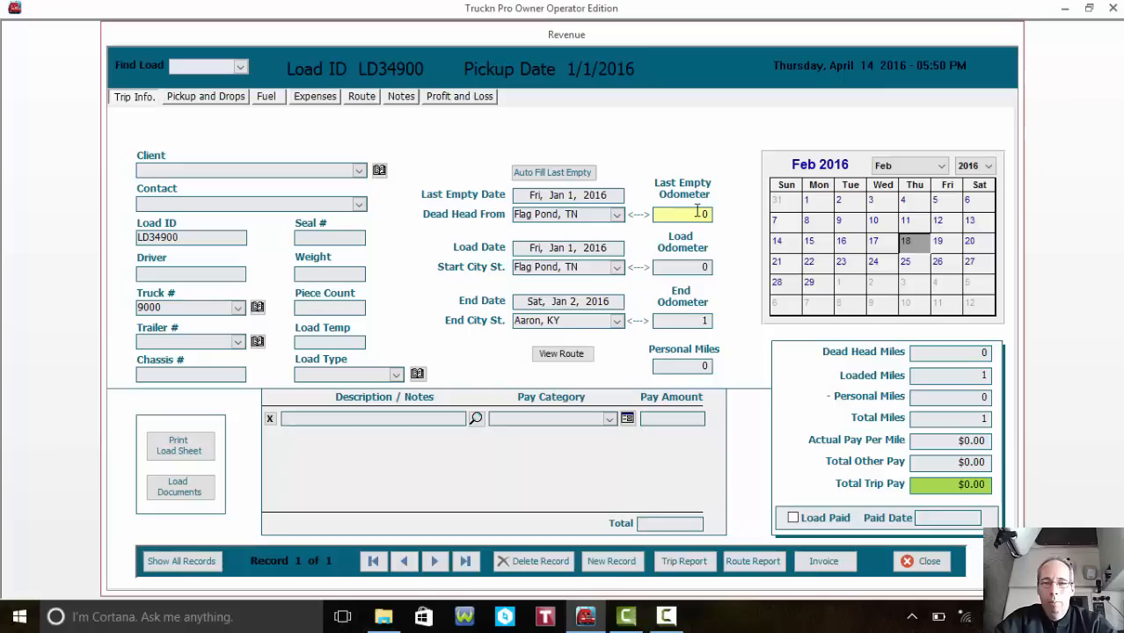
{"action": "key", "text": "BackSpace"}
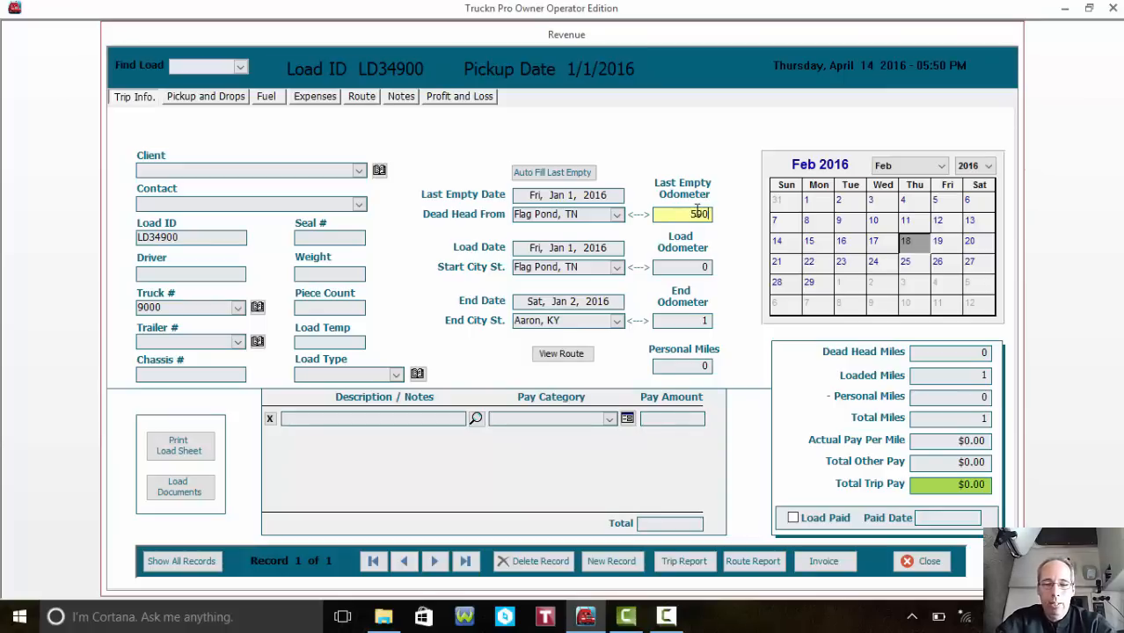
{"action": "type", "text": "59020"}
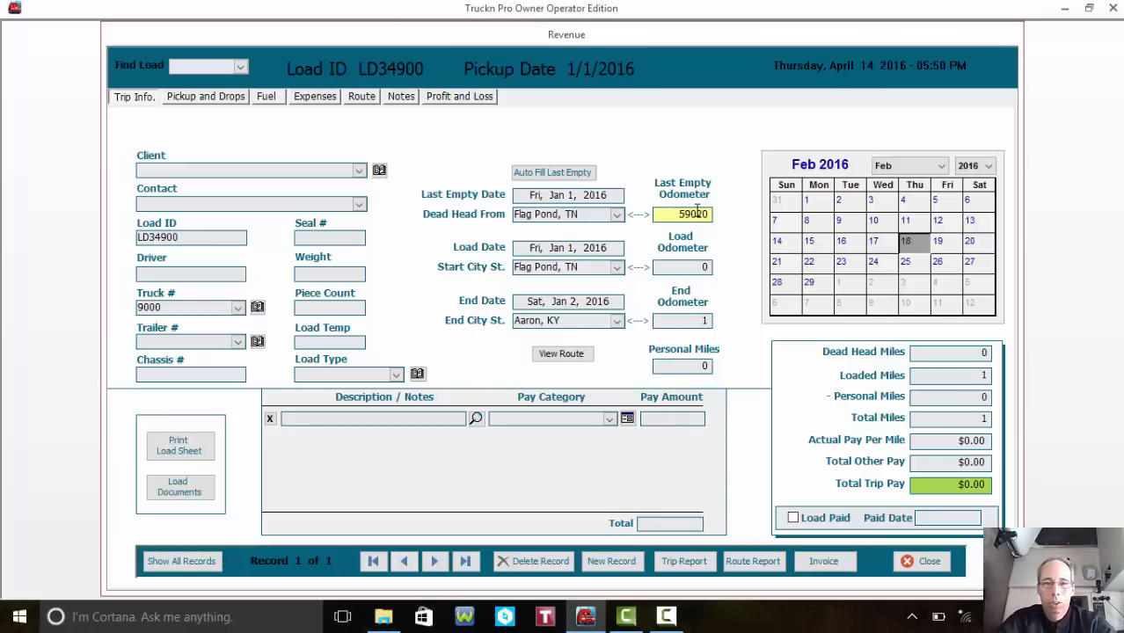
{"action": "left_click", "coordinate": [688, 268]}
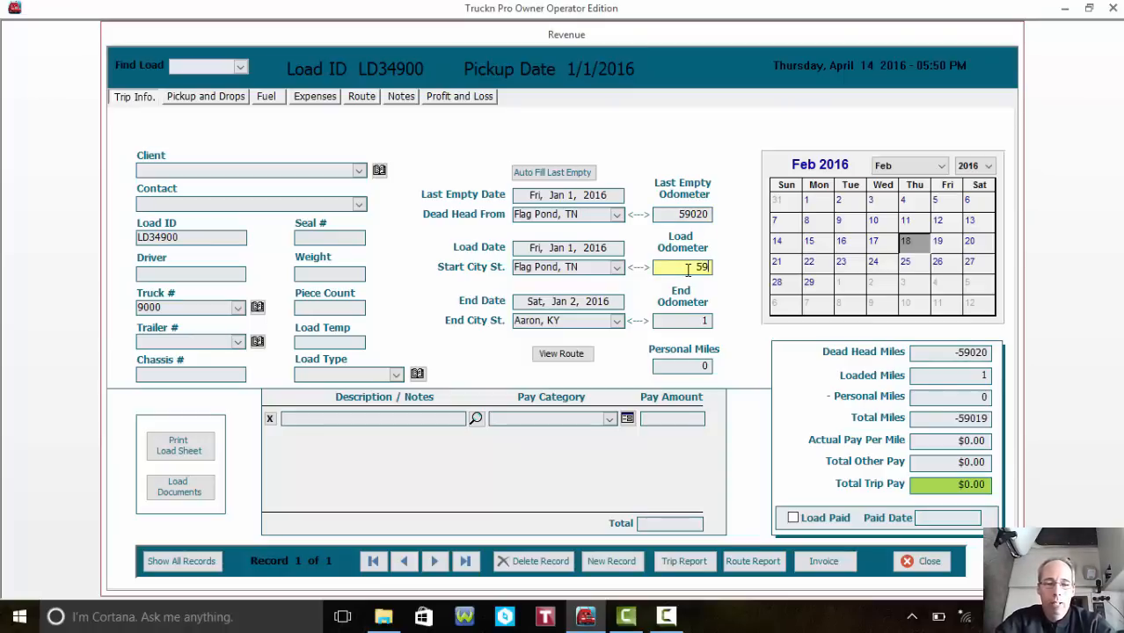
{"action": "type", "text": "59120"}
{"action": "key", "text": "Tab"}
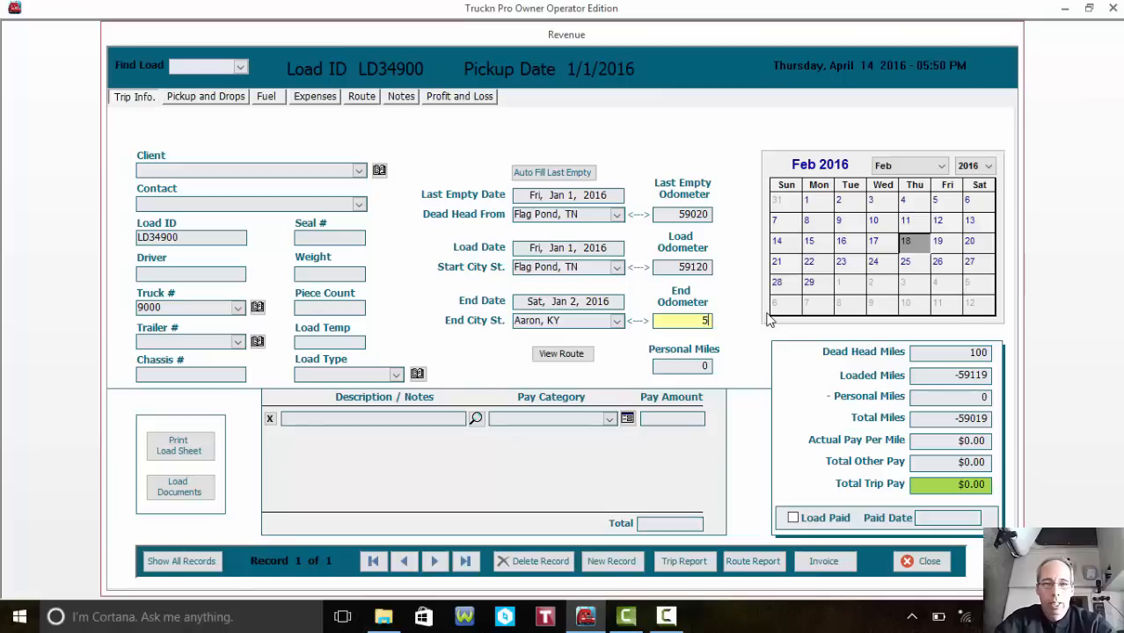
{"action": "type", "text": "20"}
{"action": "key", "text": "Tab"}
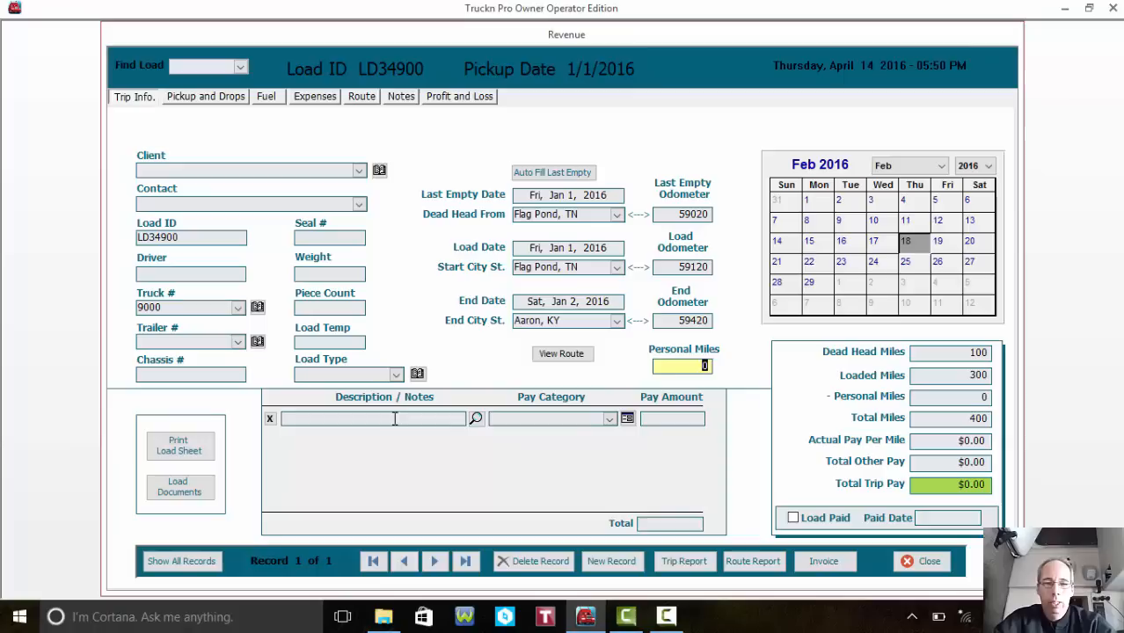
- Add a Line Haul pay line of $450
{"action": "key", "text": "Tab"}
{"action": "left_click", "coordinate": [611, 419]}
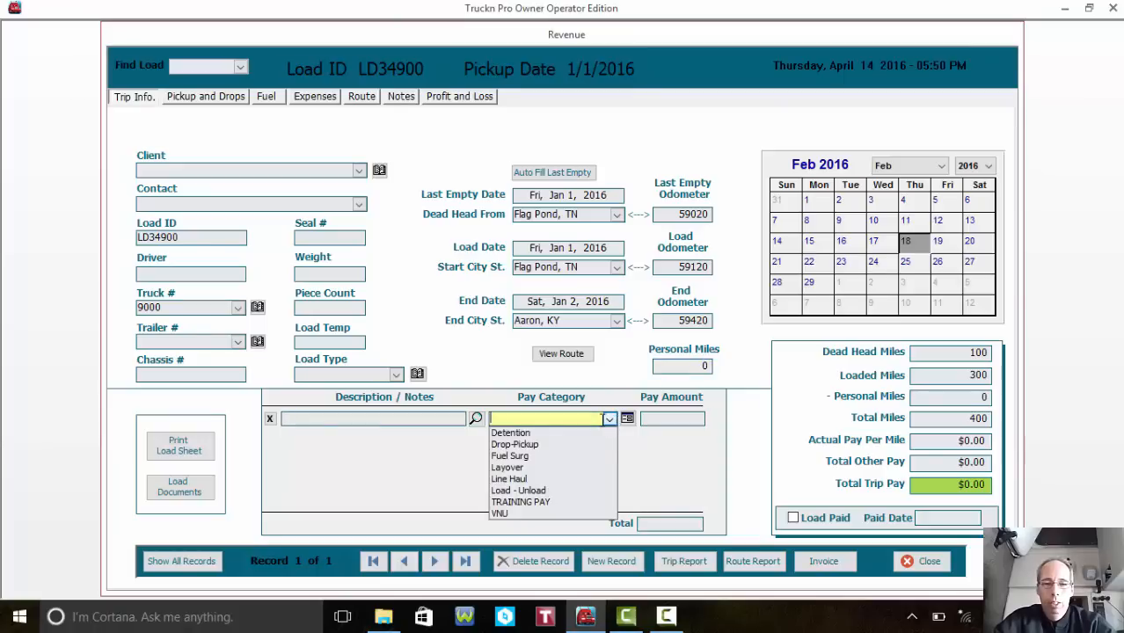
{"action": "left_click", "coordinate": [549, 479]}
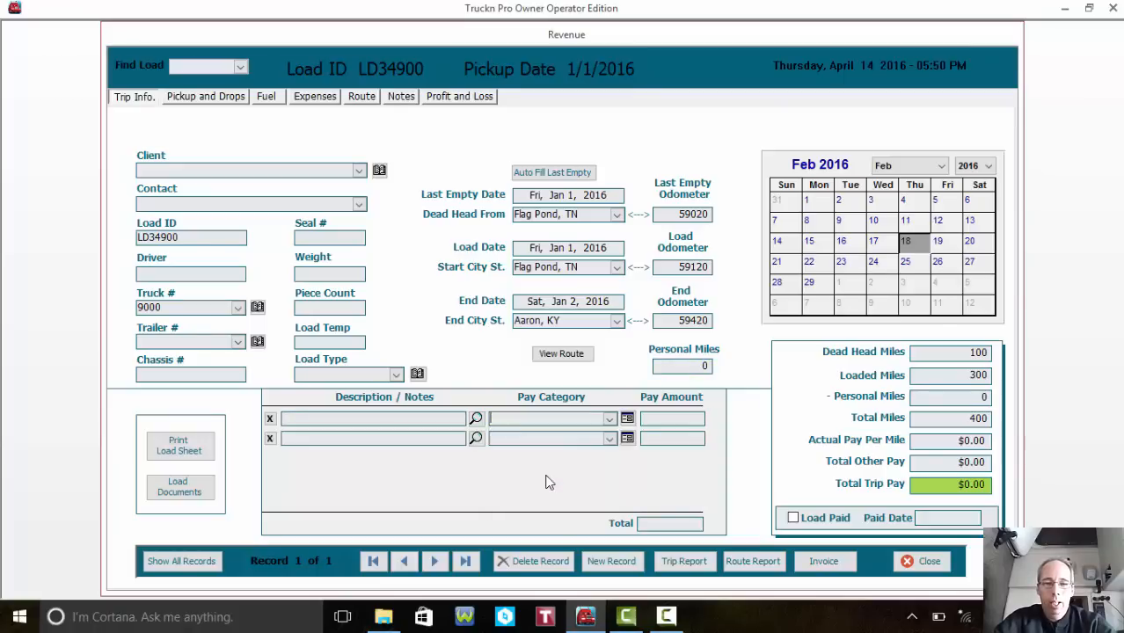
{"action": "left_click", "coordinate": [682, 417]}
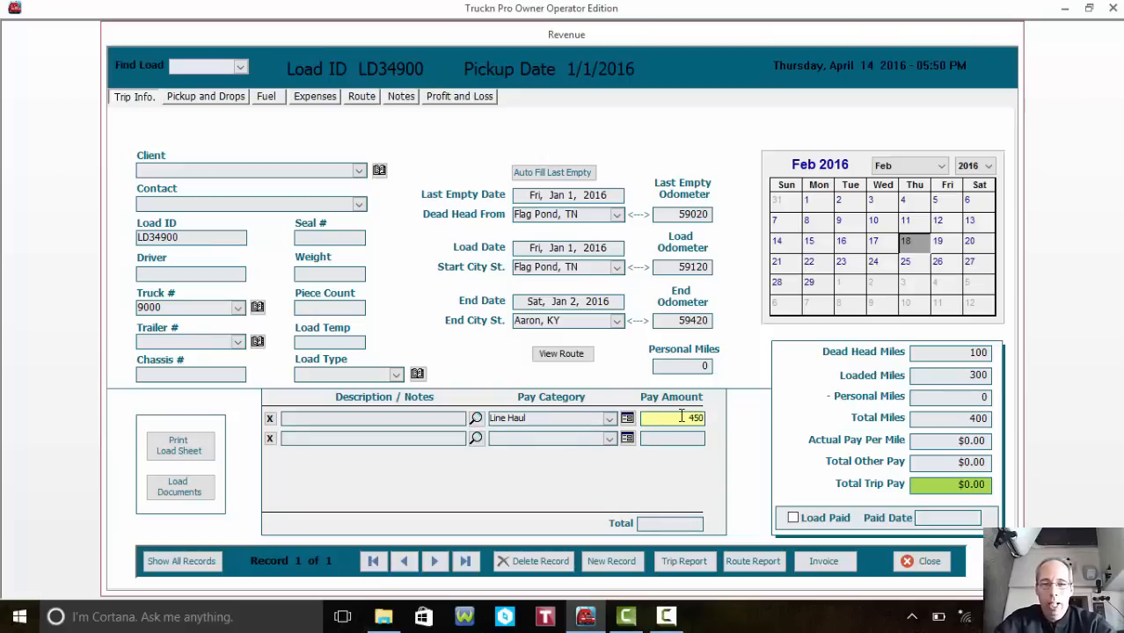
{"action": "key", "text": "Tab"}
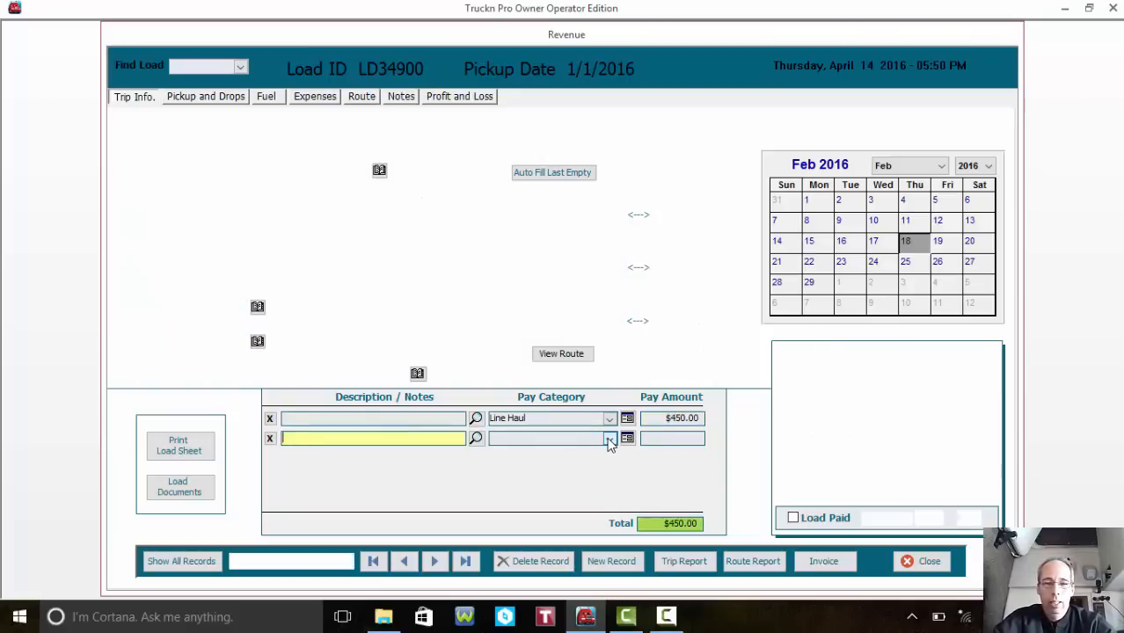
- Add a Fuel Surg pay line, correcting its amount from $50 to $100
{"action": "left_click", "coordinate": [609, 440]}
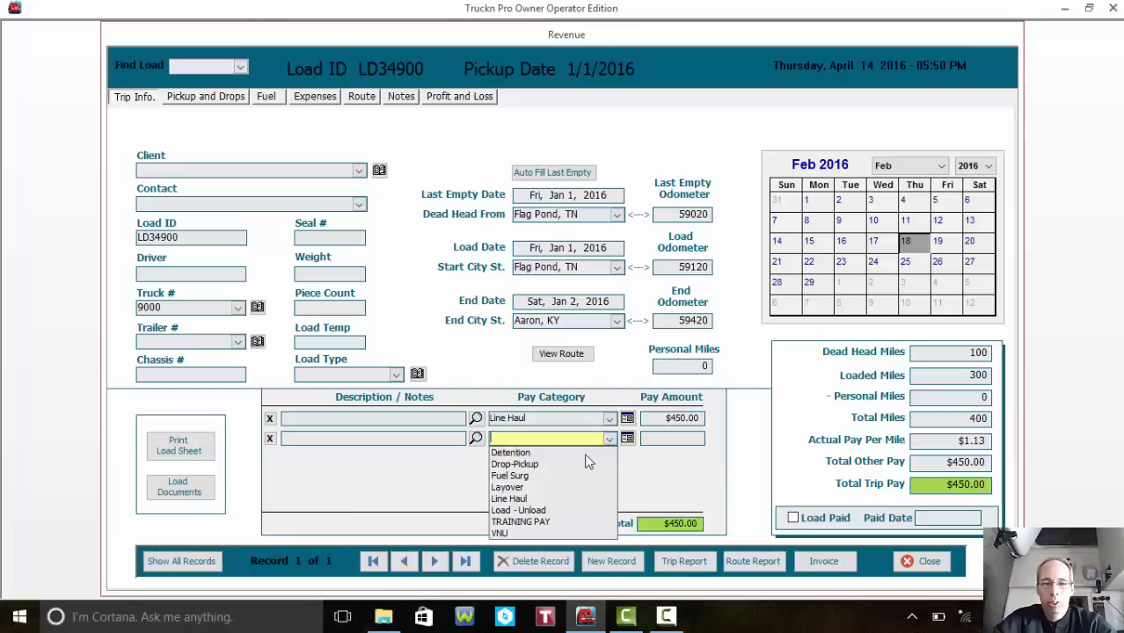
{"action": "left_click", "coordinate": [579, 475]}
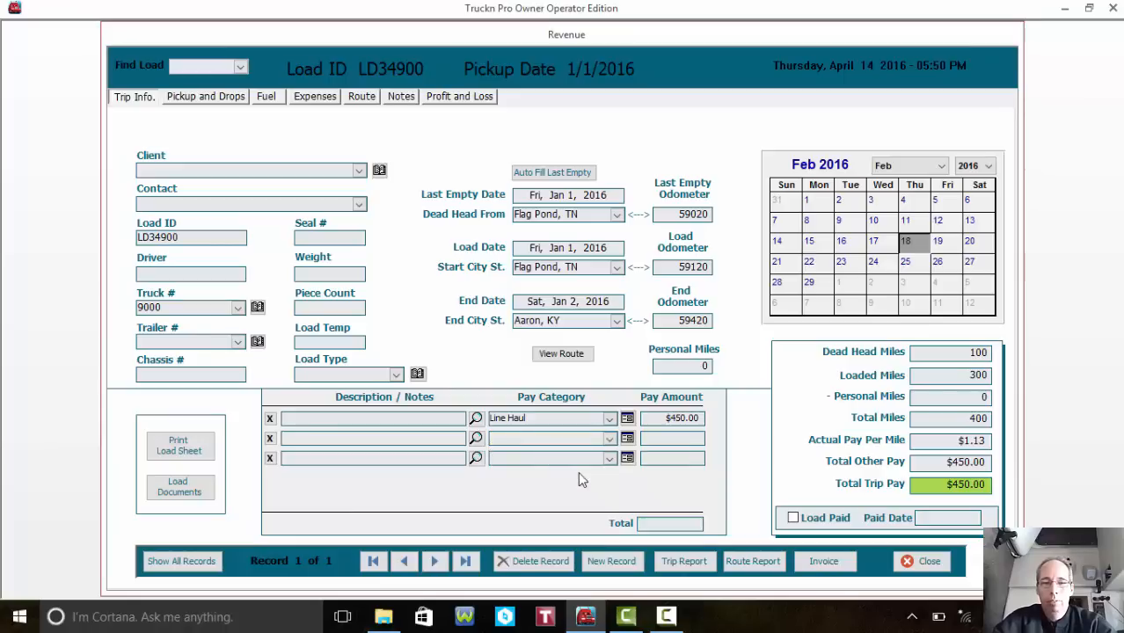
{"action": "left_click", "coordinate": [671, 437]}
{"action": "type", "text": "50"}
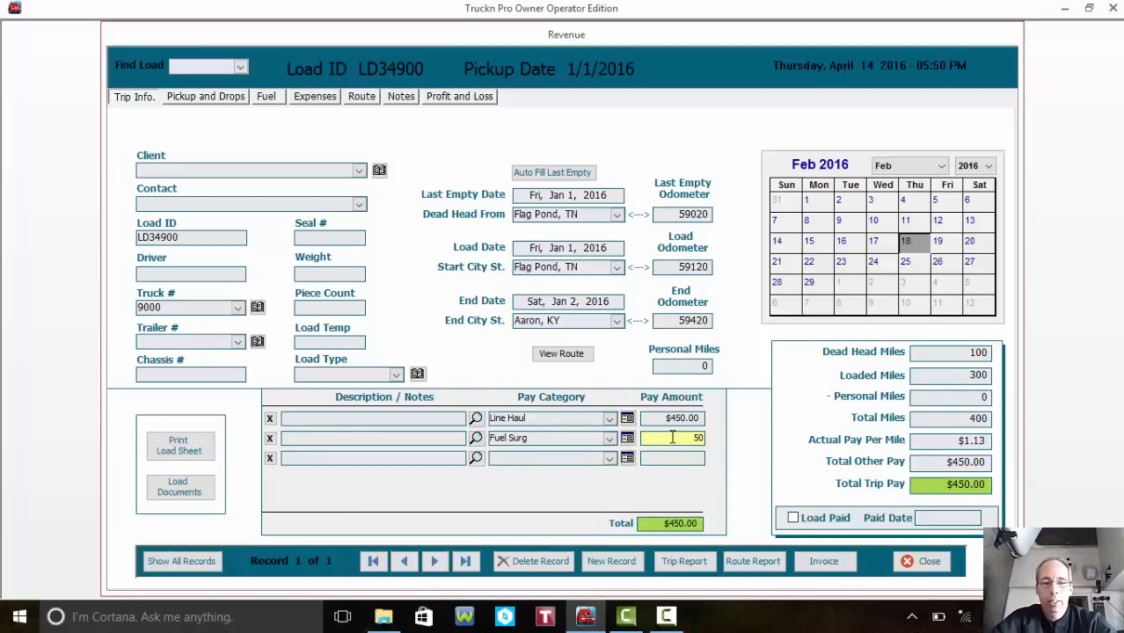
{"action": "key", "text": "Tab"}
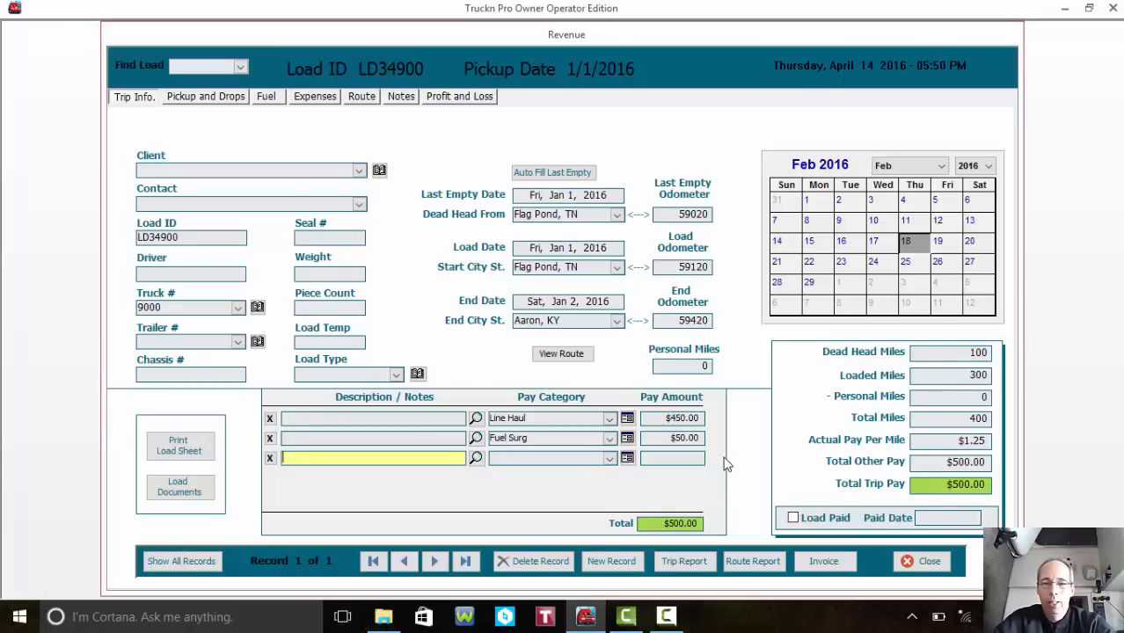
{"action": "left_click", "coordinate": [701, 440]}
{"action": "key", "text": "BackSpace"}
{"action": "key", "text": "BackSpace"}
{"action": "key", "text": "BackSpace"}
{"action": "key", "text": "BackSpace"}
{"action": "key", "text": "BackSpace"}
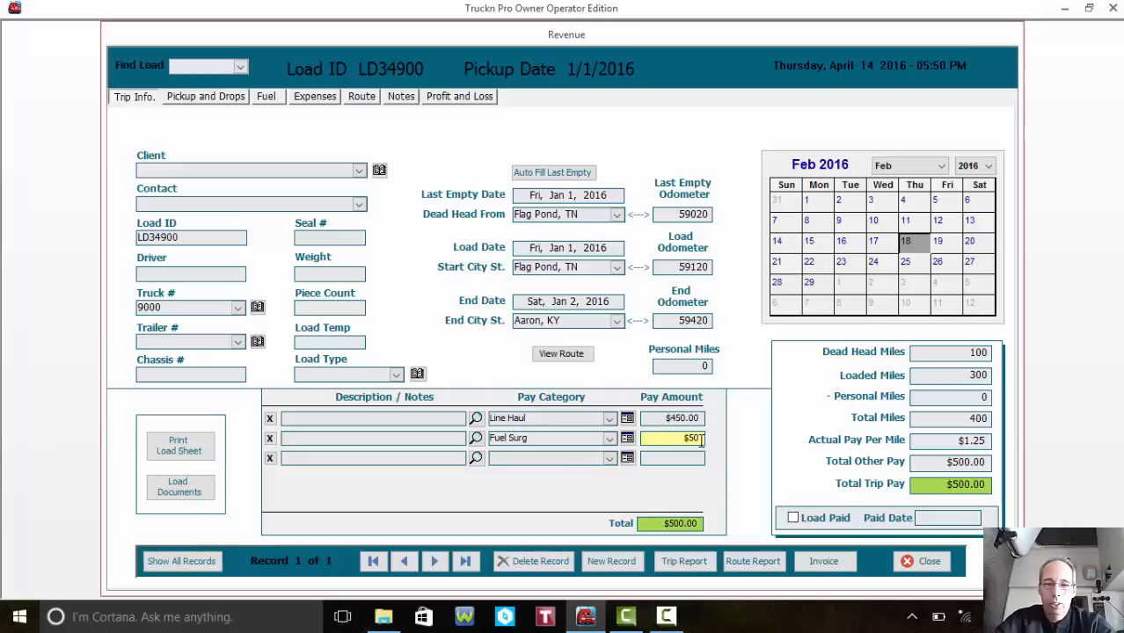
{"action": "type", "text": "100"}
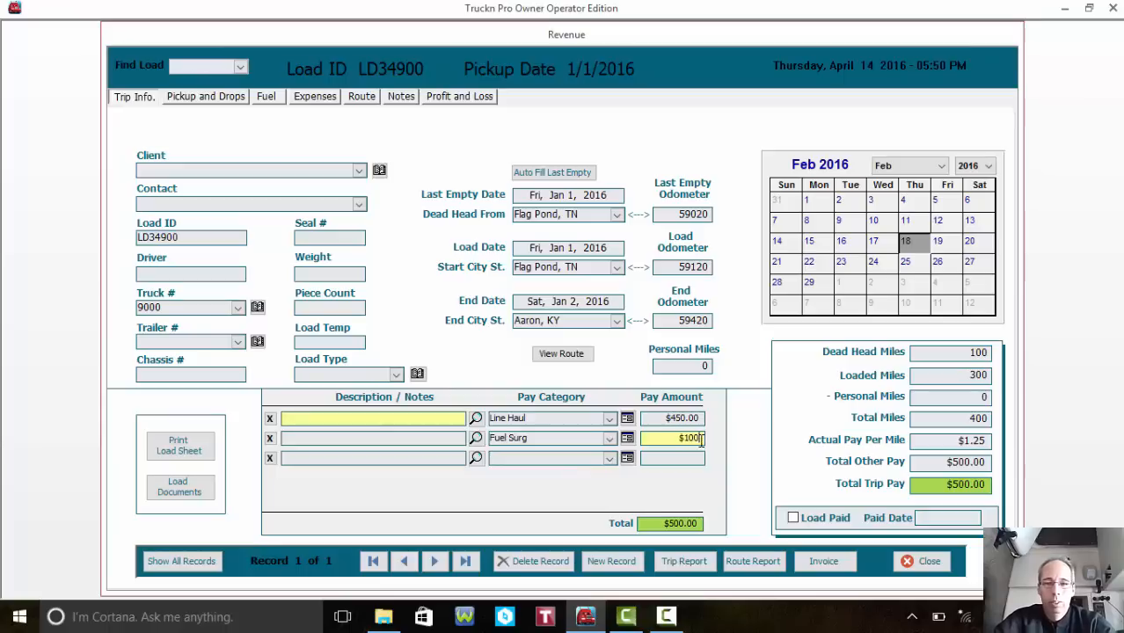
{"action": "key", "text": "Tab"}
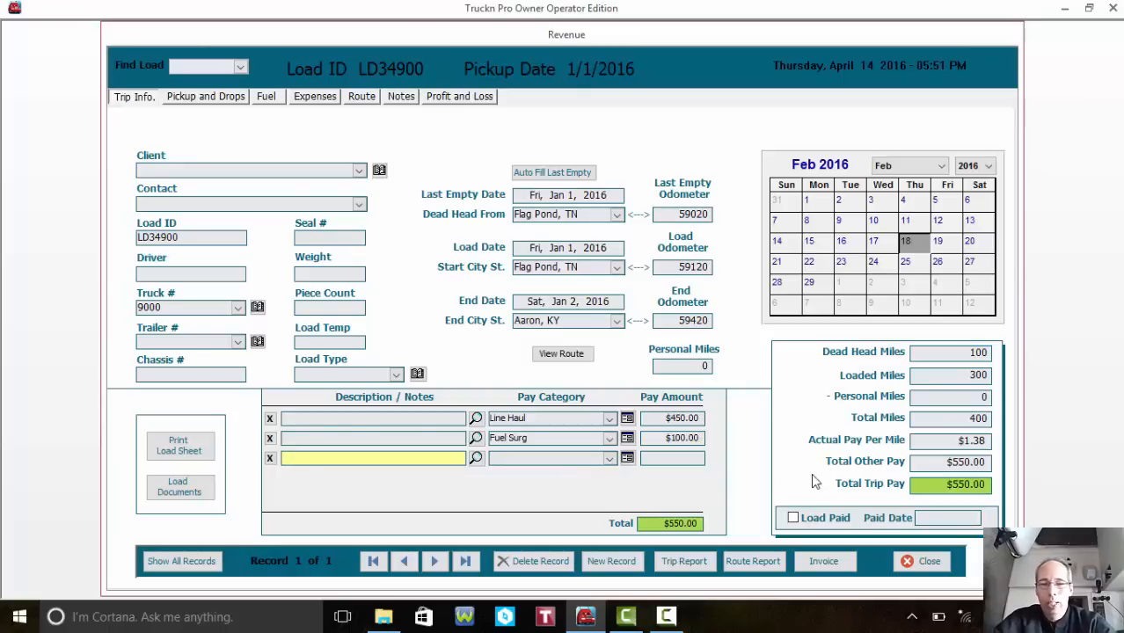
{"action": "left_click", "coordinate": [610, 459]}
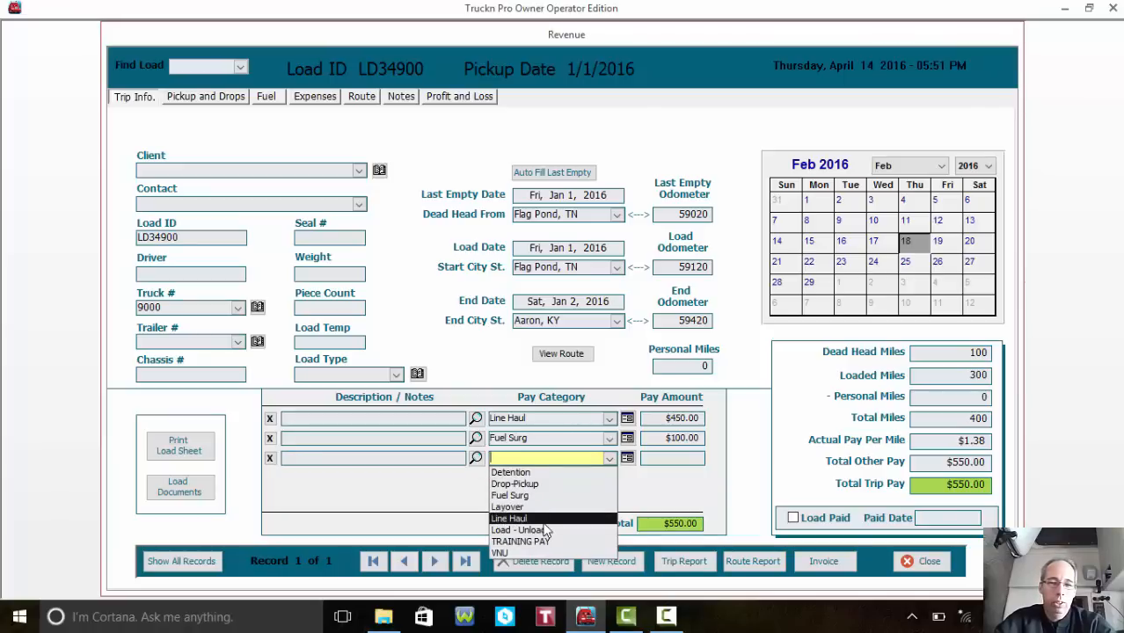
- Create a STOP PAY pay category and add a $150 STOP PAY line
{"action": "left_click", "coordinate": [627, 458]}
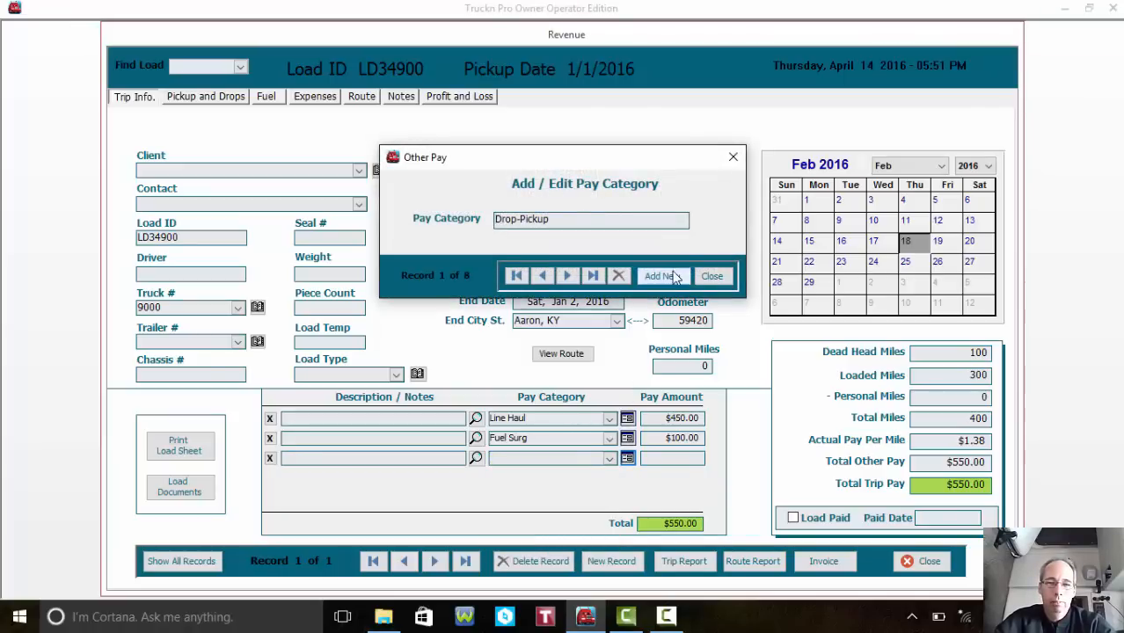
{"action": "left_click", "coordinate": [661, 277]}
{"action": "type", "text": "STOOP"}
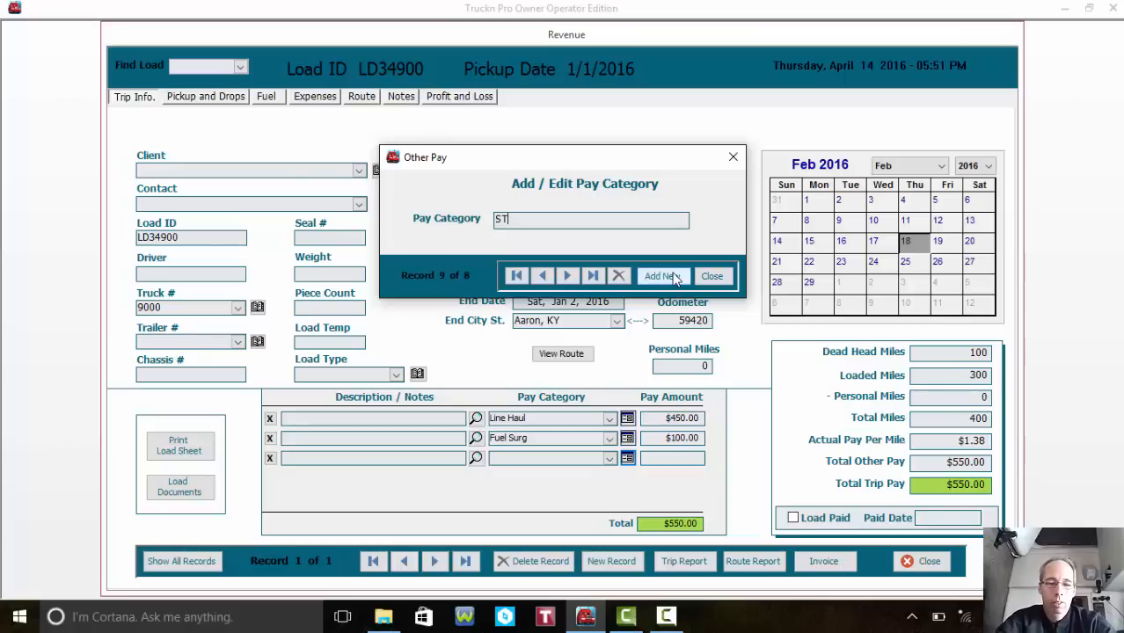
{"action": "key", "text": "BackSpace"}
{"action": "key", "text": "BackSpace"}
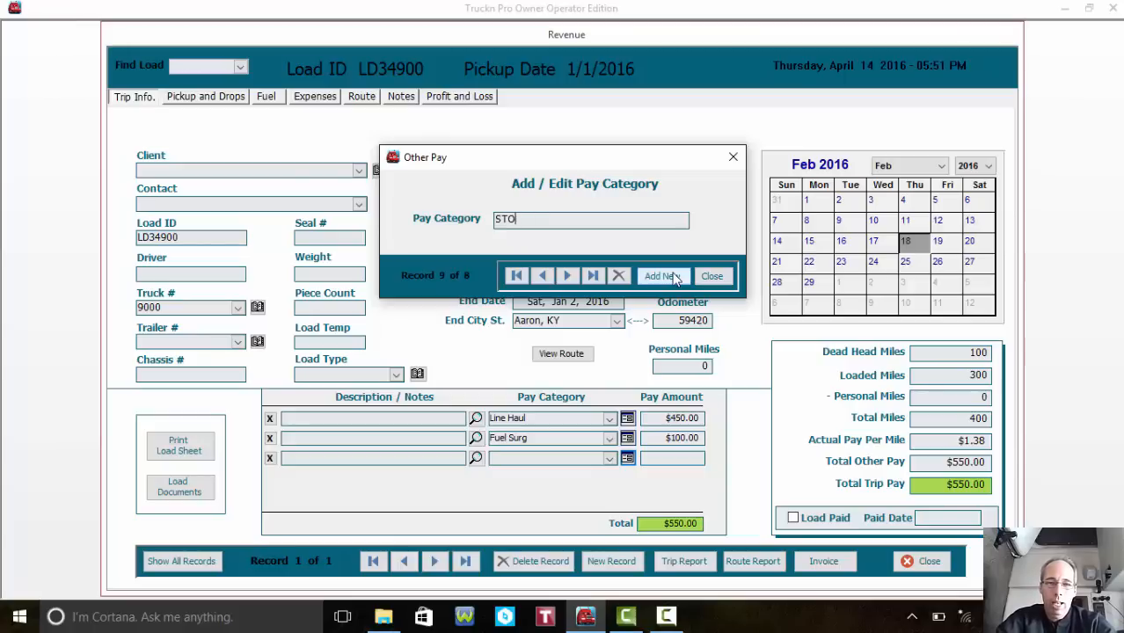
{"action": "type", "text": "P PAY"}
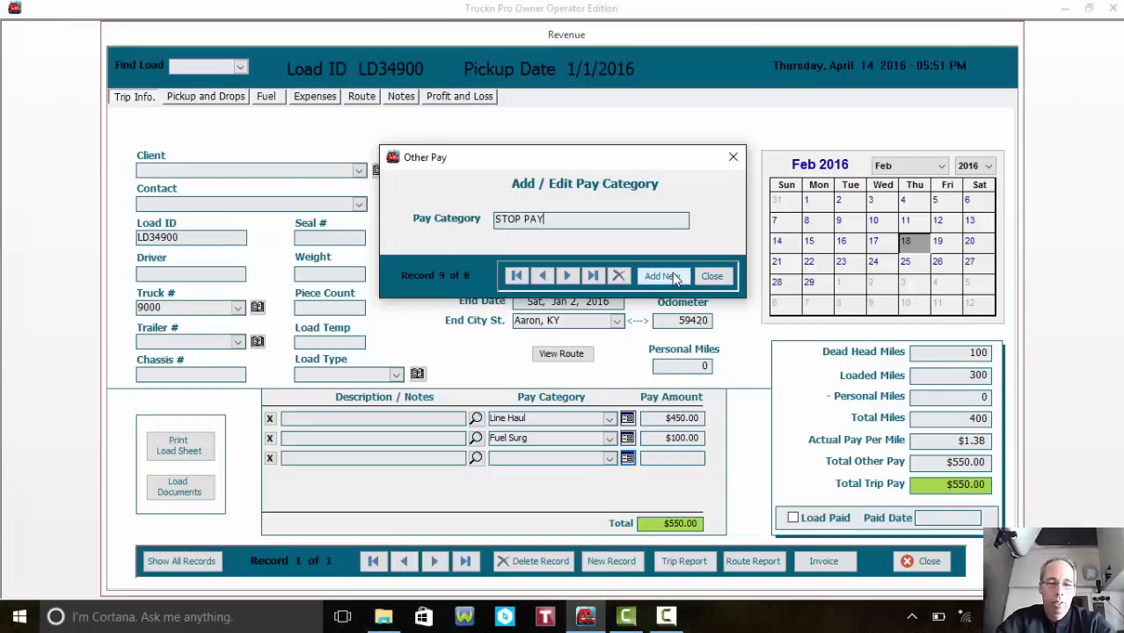
{"action": "left_click", "coordinate": [711, 276]}
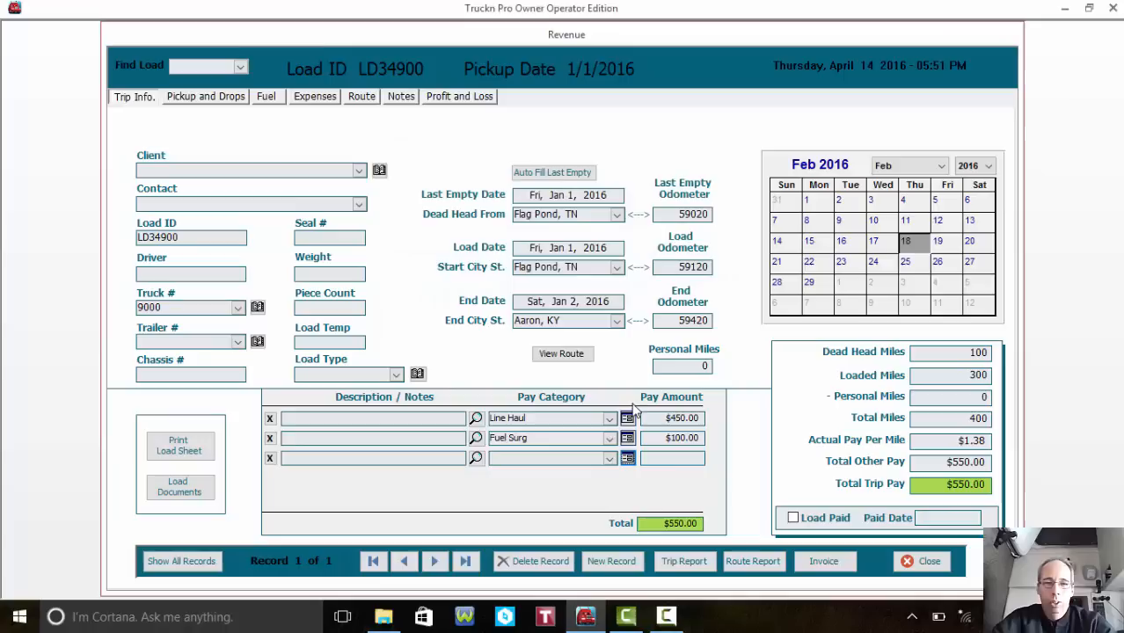
{"action": "left_click", "coordinate": [596, 459]}
{"action": "type", "text": "STOP PAY"}
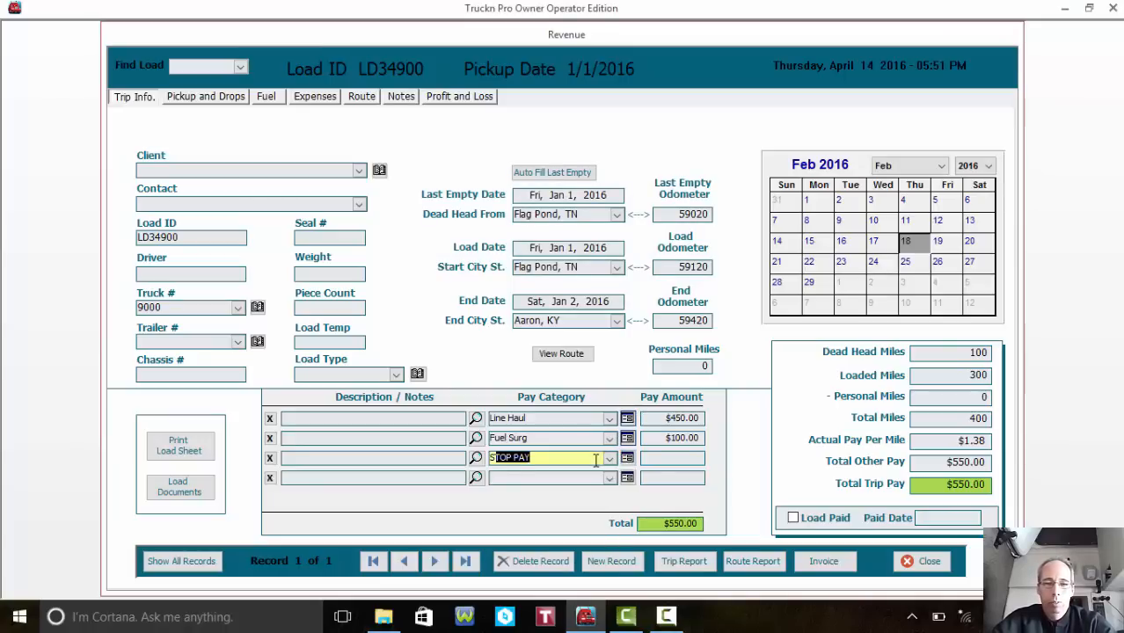
{"action": "key", "text": "Tab"}
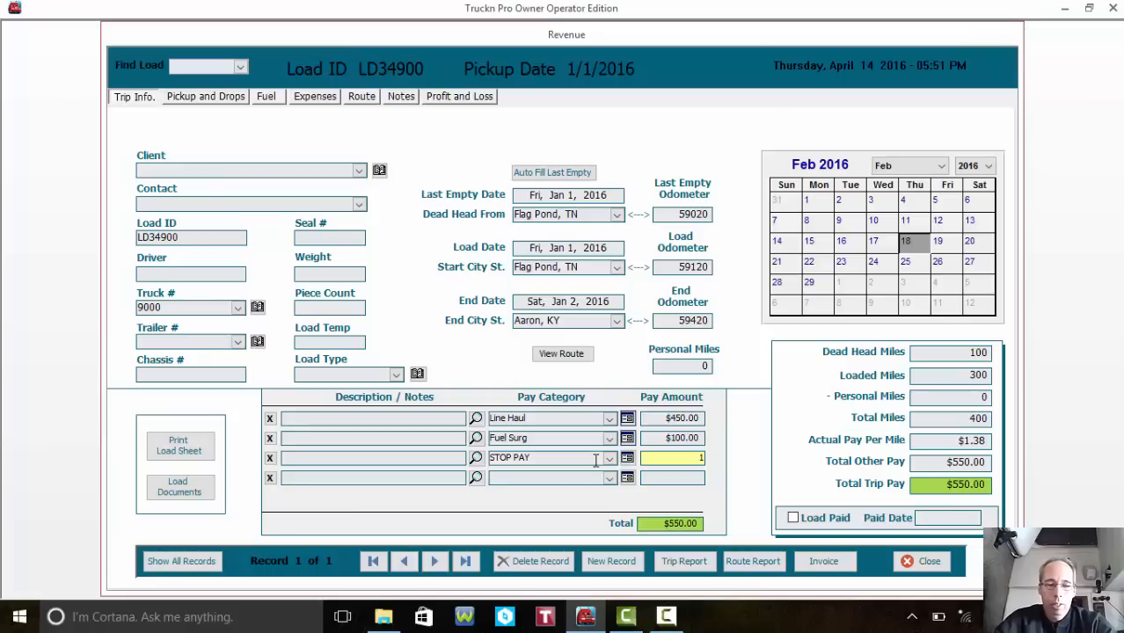
{"action": "key", "text": "Tab"}
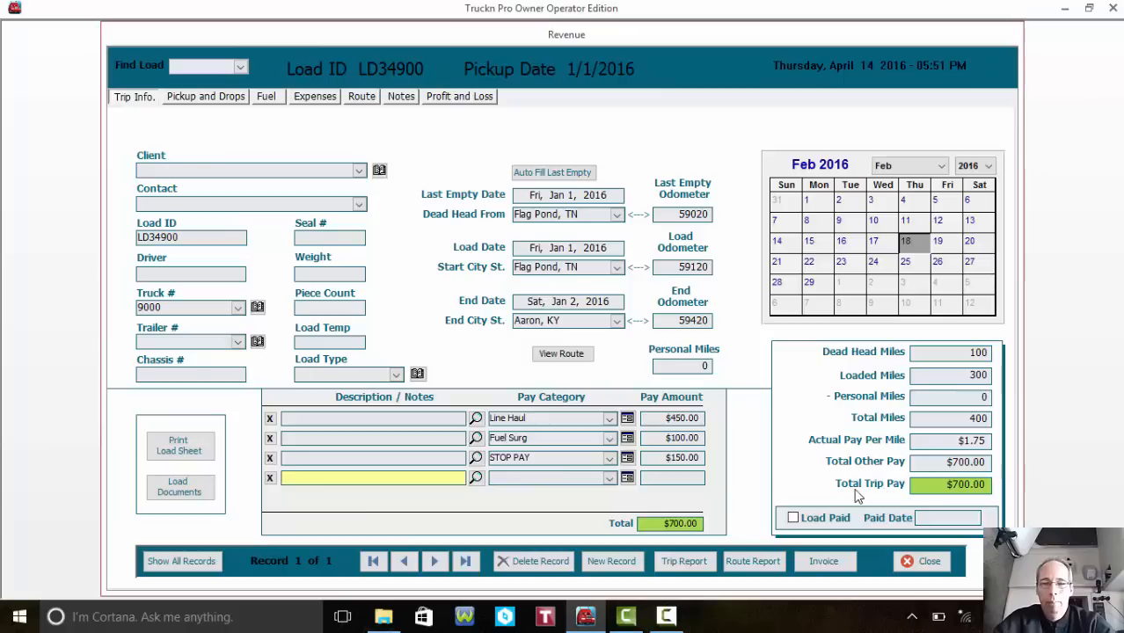
- Mark the load paid with a paid date of January 7, 2016
{"action": "left_click", "coordinate": [793, 519]}
{"action": "left_click", "coordinate": [962, 518]}
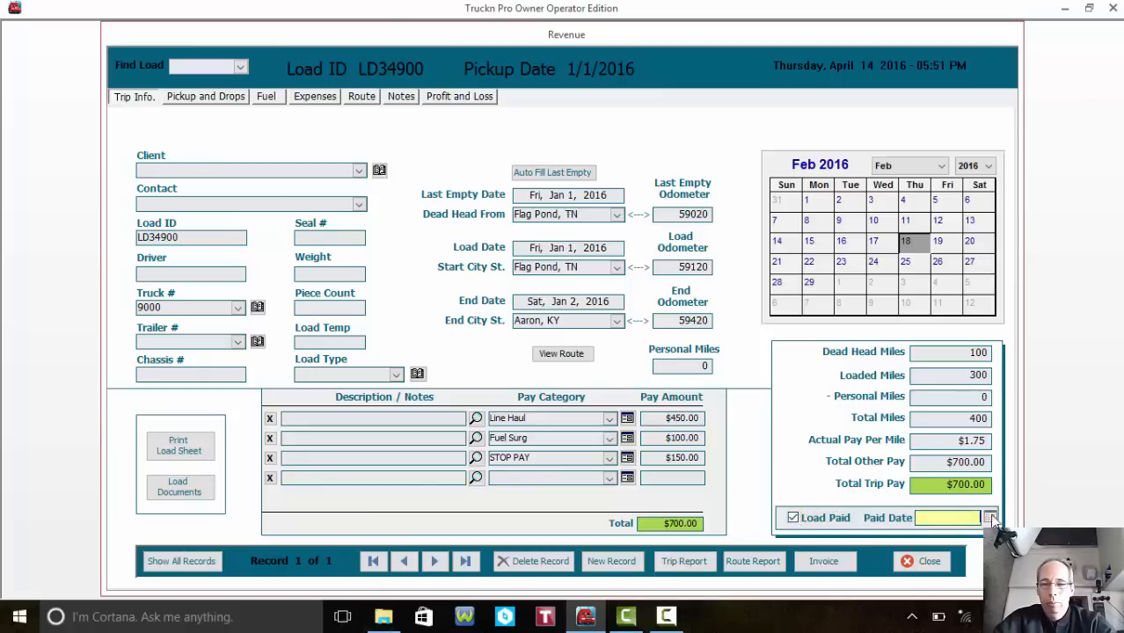
{"action": "left_click", "coordinate": [990, 518]}
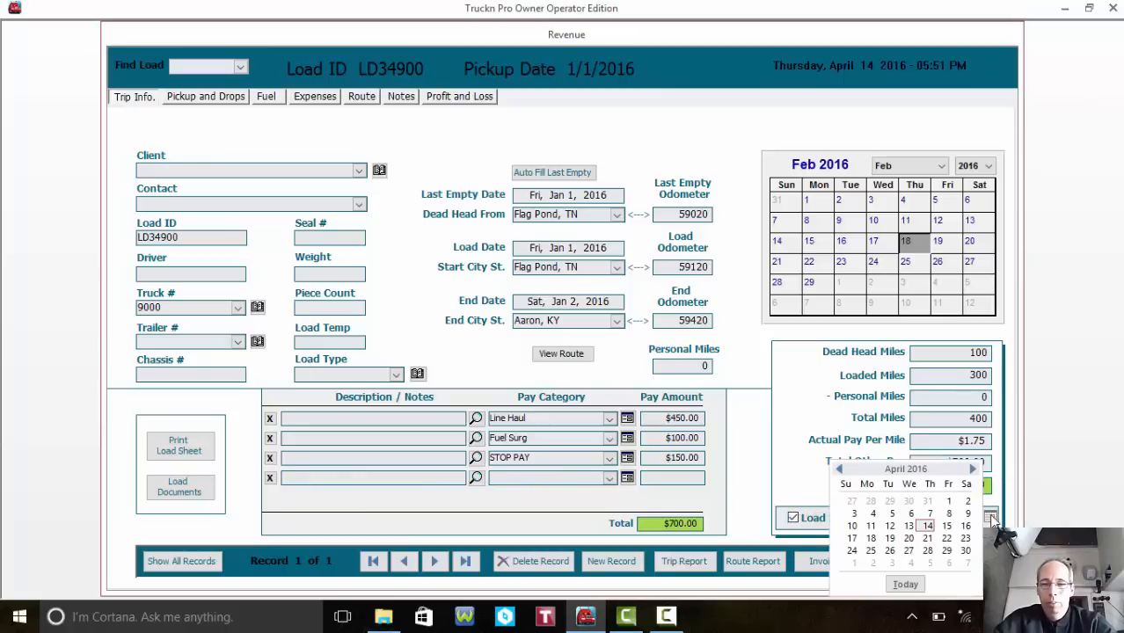
{"action": "left_click", "coordinate": [841, 471]}
{"action": "left_click", "coordinate": [841, 470]}
{"action": "left_click", "coordinate": [841, 470]}
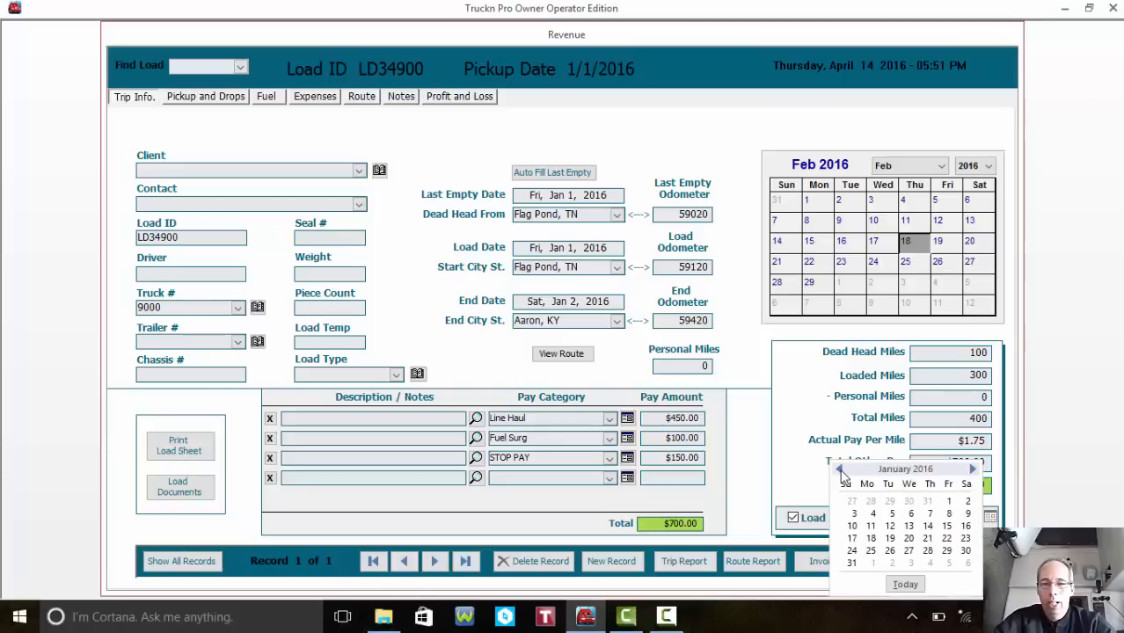
{"action": "left_click", "coordinate": [927, 514]}
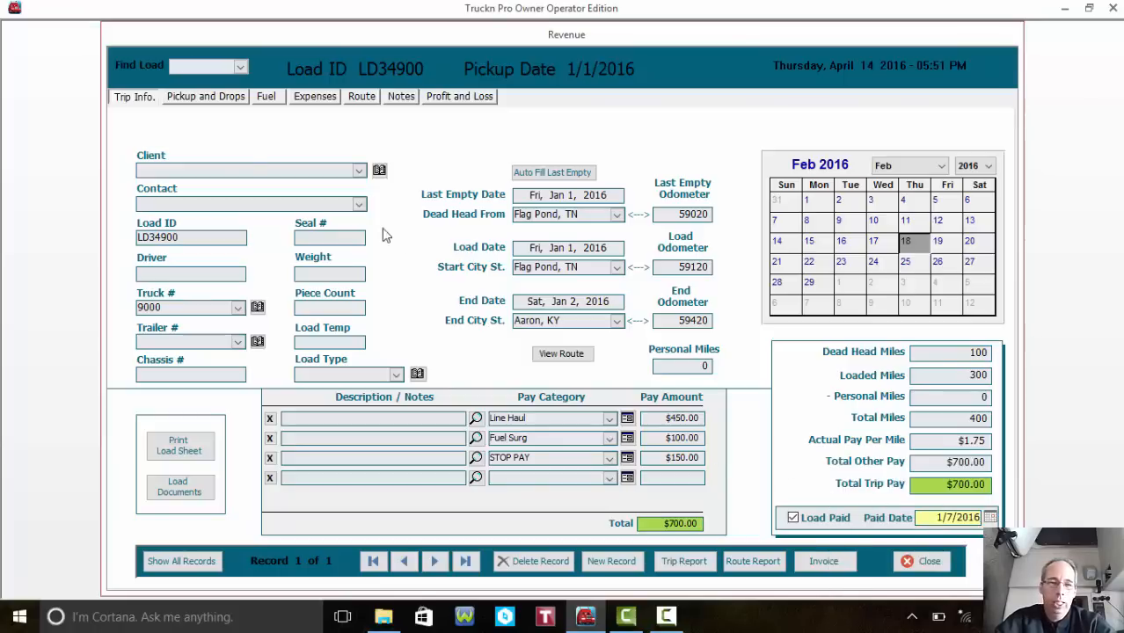
{"action": "left_click", "coordinate": [211, 97]}
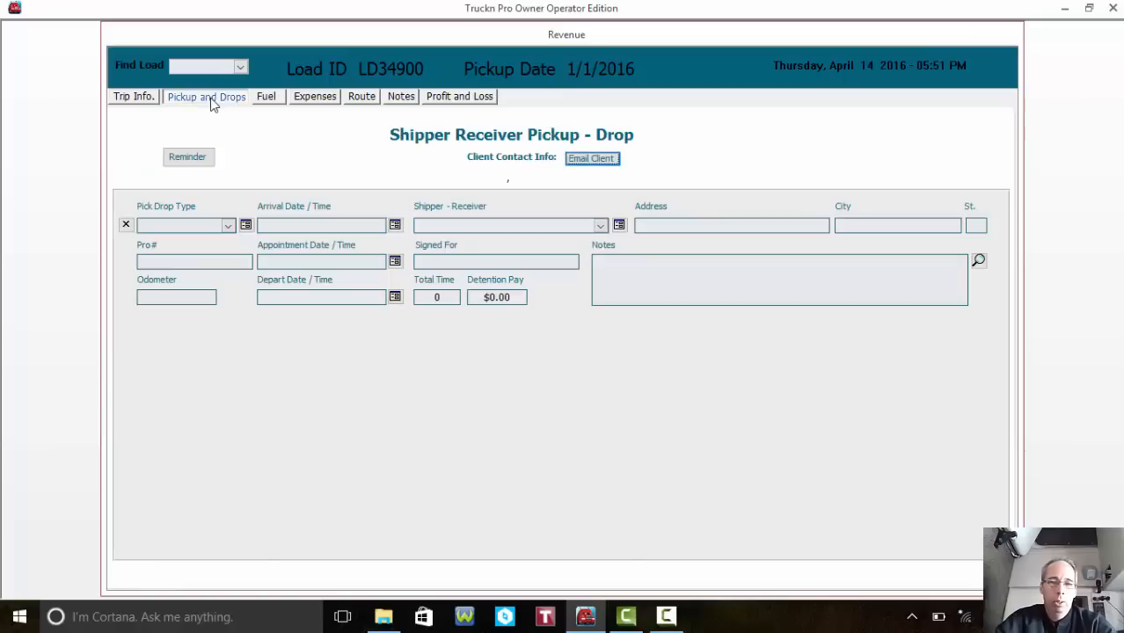
- Set the first stop's Pick Drop Type to PRELOADED and the second stop's to Live Unload
{"action": "left_click", "coordinate": [228, 225]}
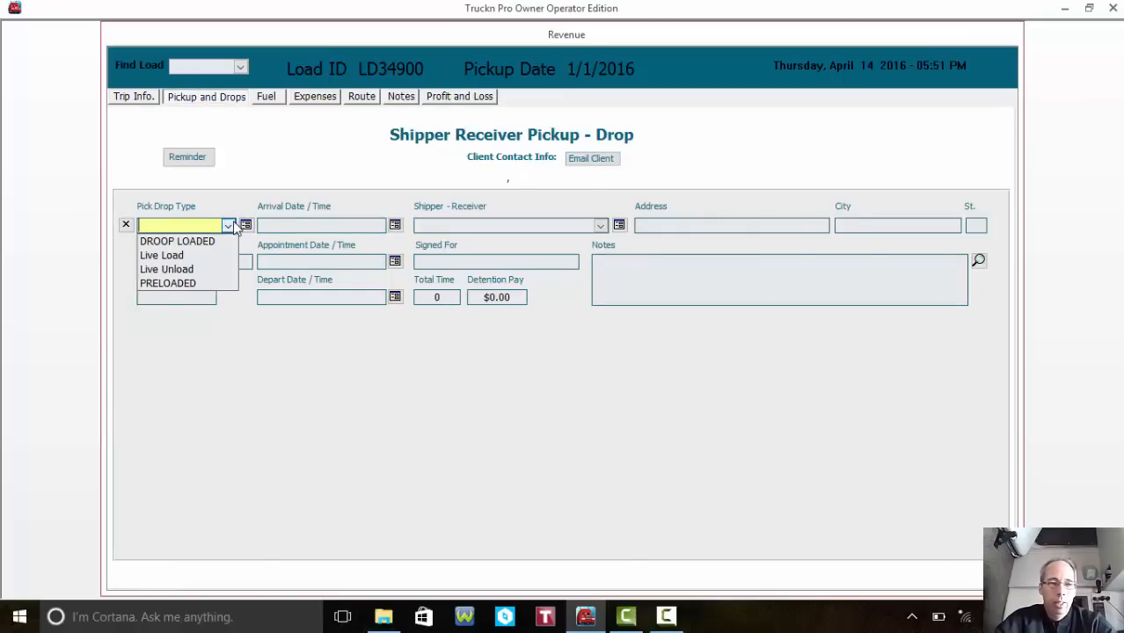
{"action": "left_click", "coordinate": [214, 284]}
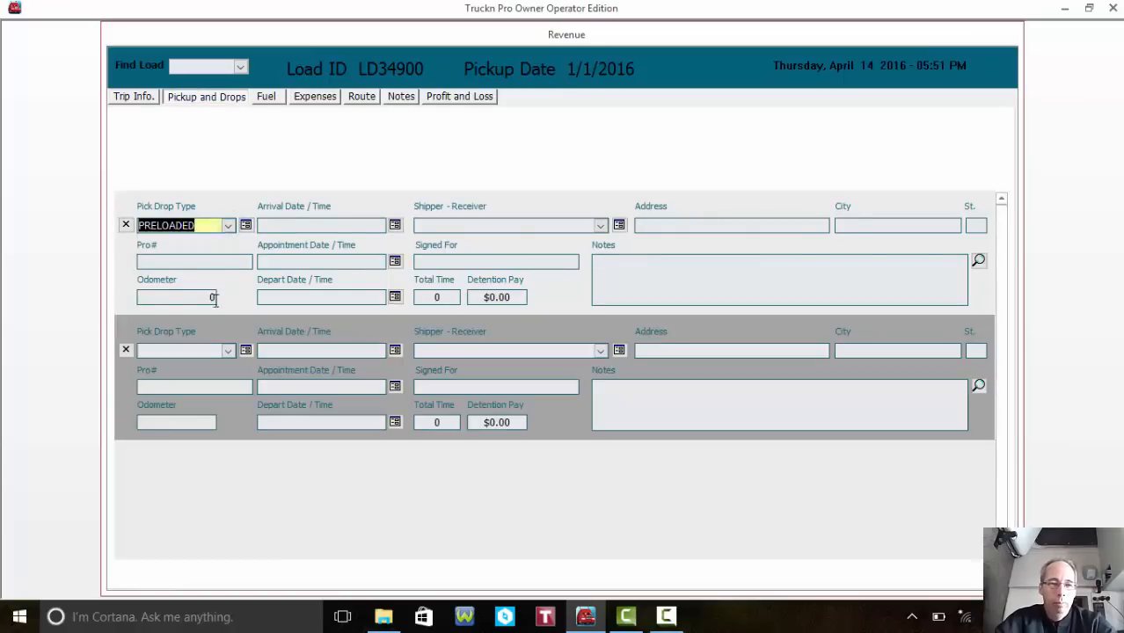
{"action": "left_click", "coordinate": [228, 351]}
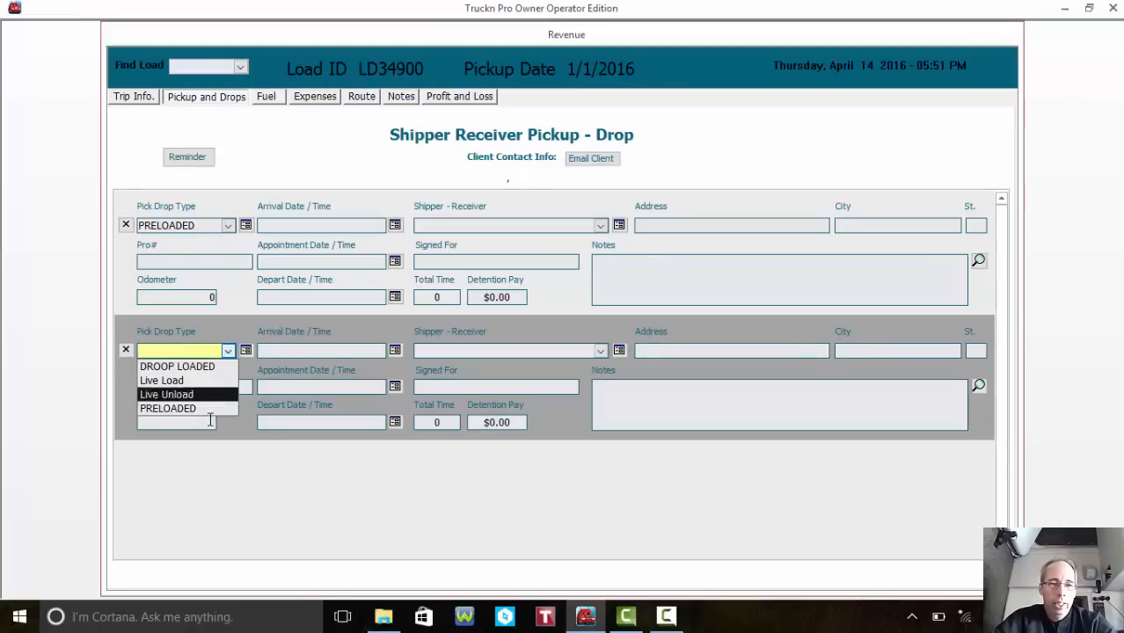
{"action": "left_click", "coordinate": [215, 366]}
{"action": "left_click", "coordinate": [227, 350]}
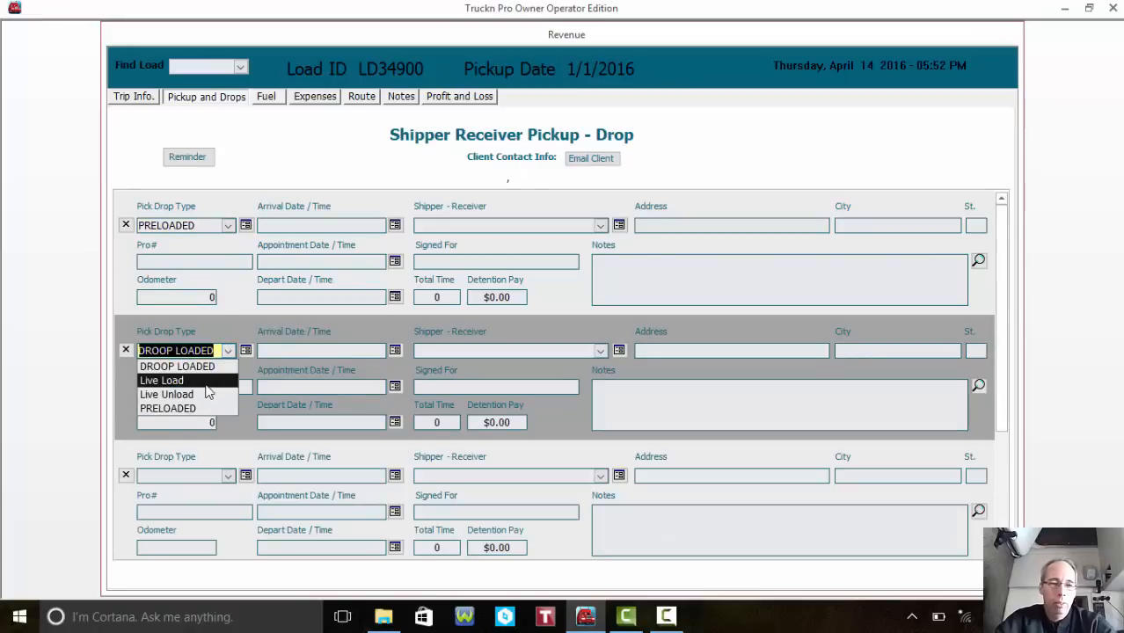
{"action": "left_click", "coordinate": [211, 394]}
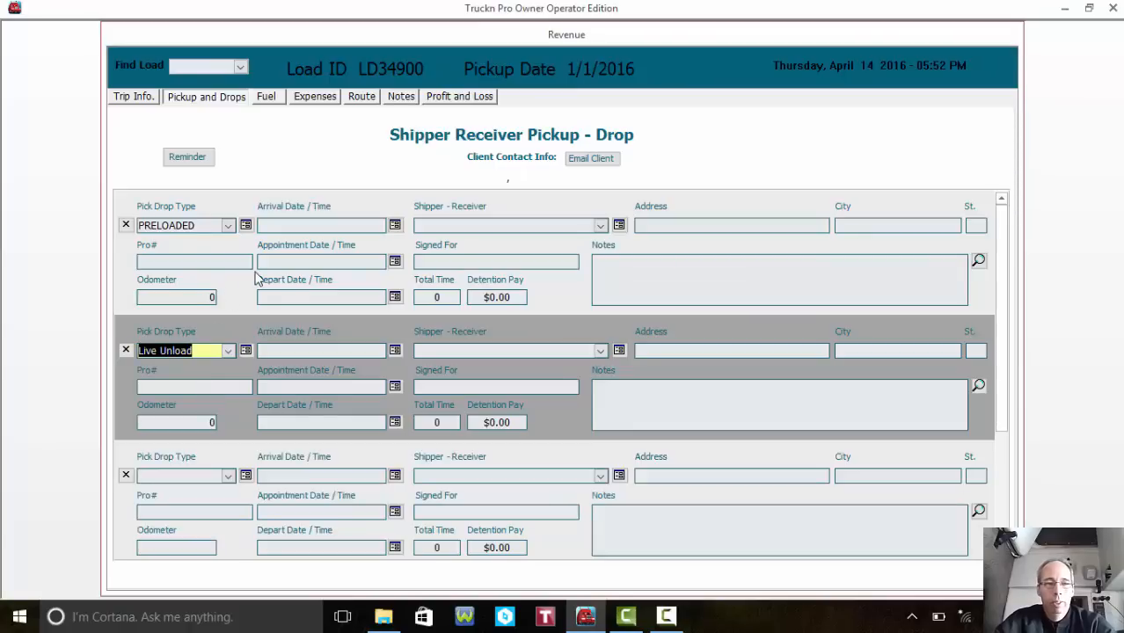
- Enter odometer readings 59420 for the first stop and 59720 for the second
{"action": "left_click", "coordinate": [209, 297]}
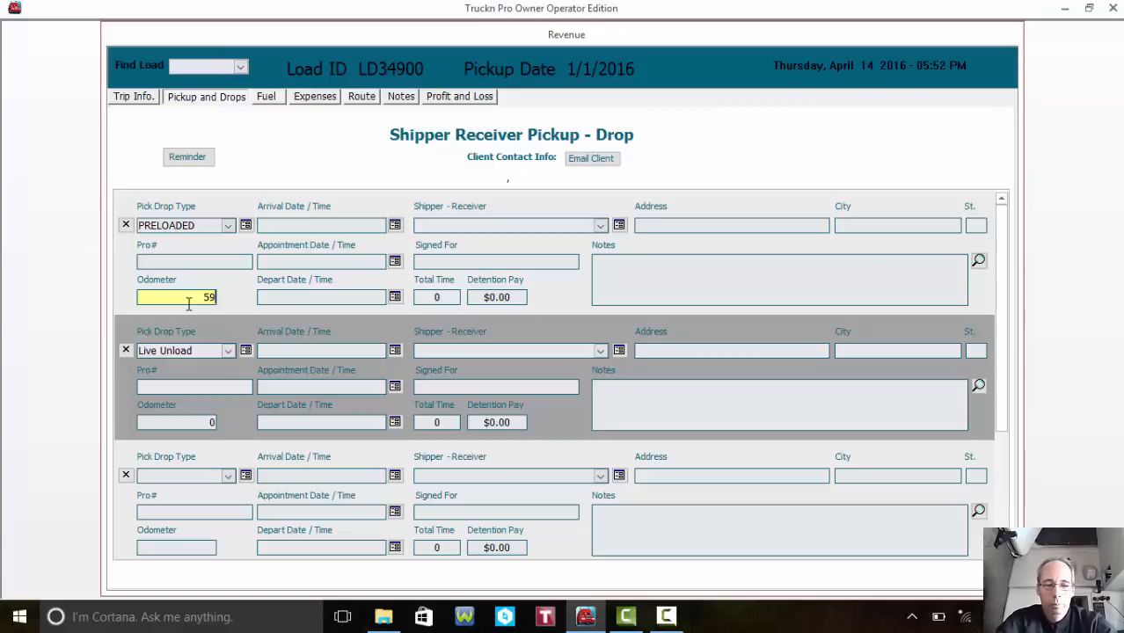
{"action": "type", "text": "59420"}
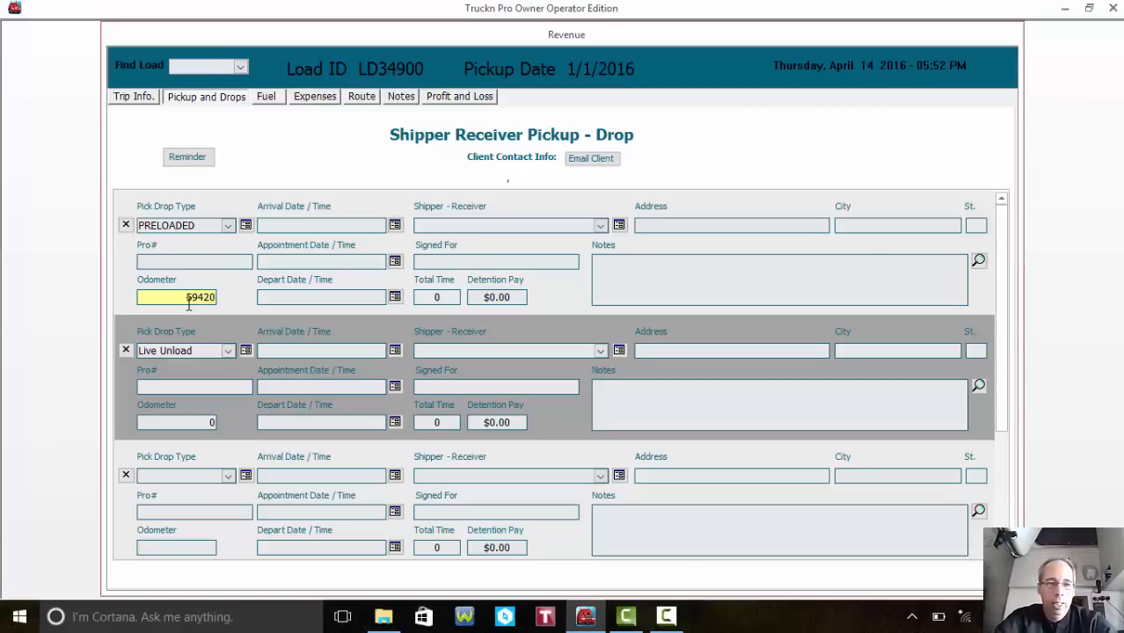
{"action": "left_click", "coordinate": [198, 424]}
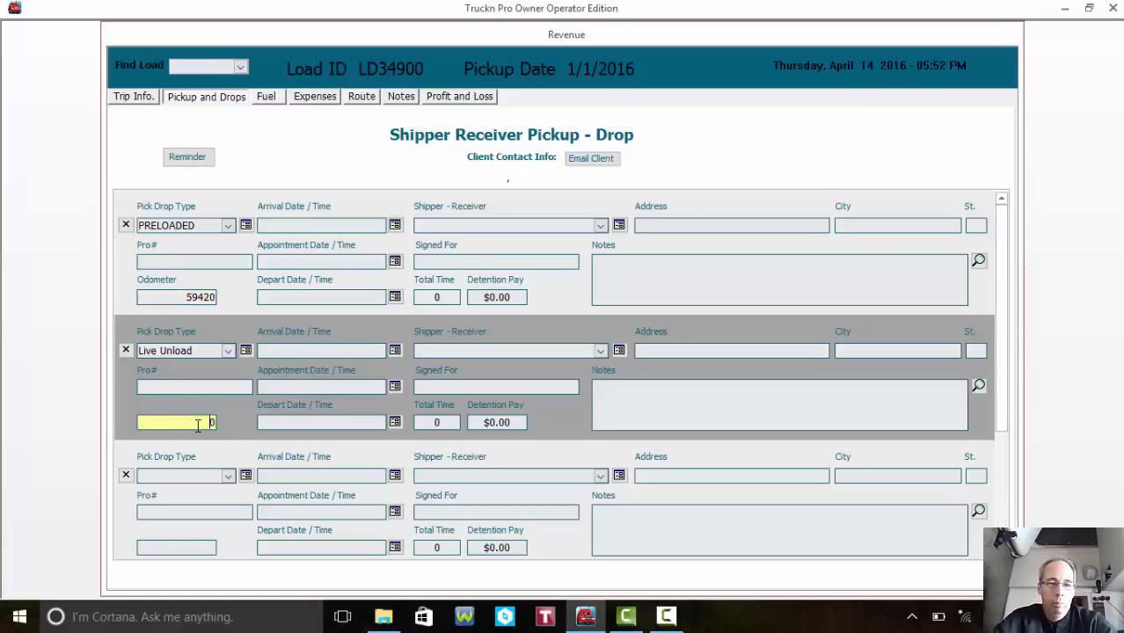
{"action": "type", "text": "59"}
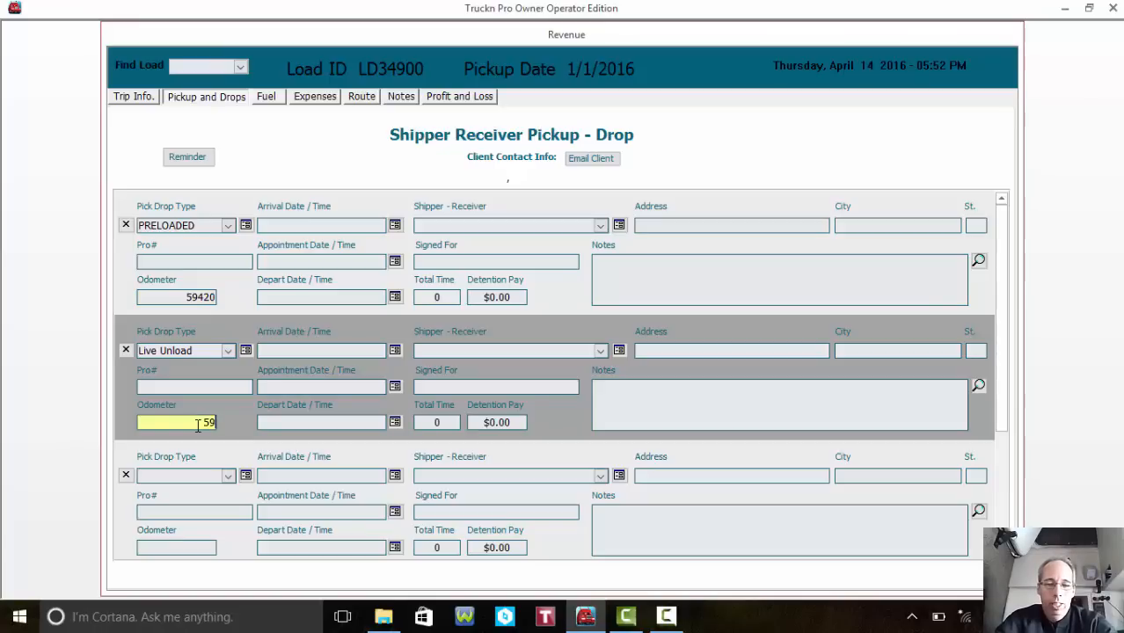
{"action": "type", "text": "720"}
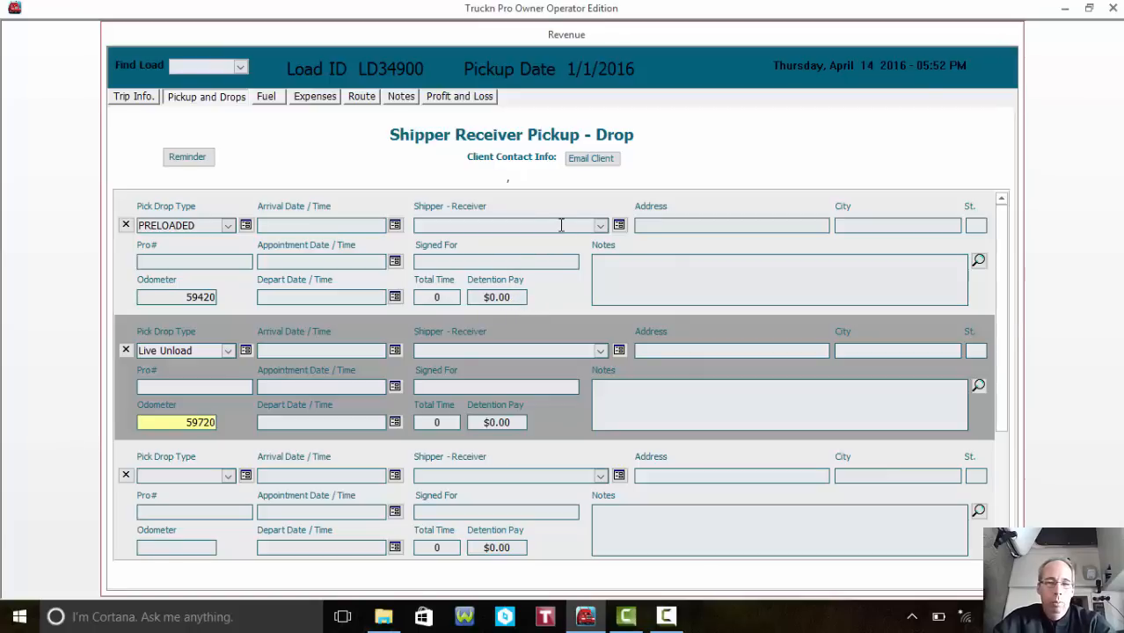
- Set the first stop's shipper to 2350 BGH and choose a shipper for the second stop
{"action": "left_click", "coordinate": [561, 225]}
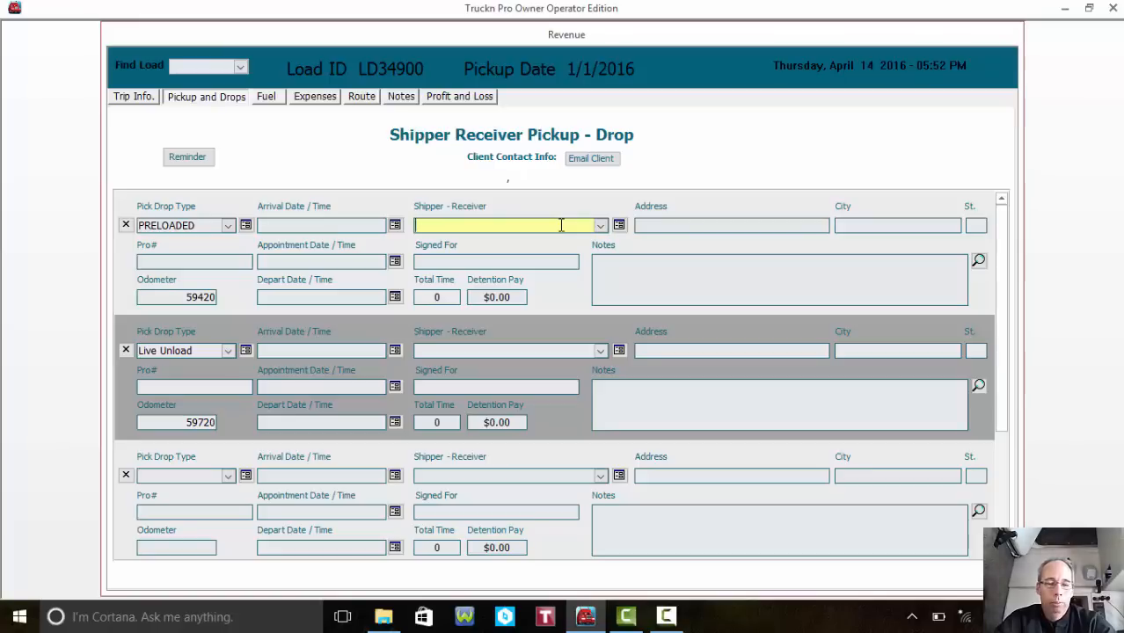
{"action": "type", "text": "2350 BGH"}
{"action": "key", "text": "Tab"}
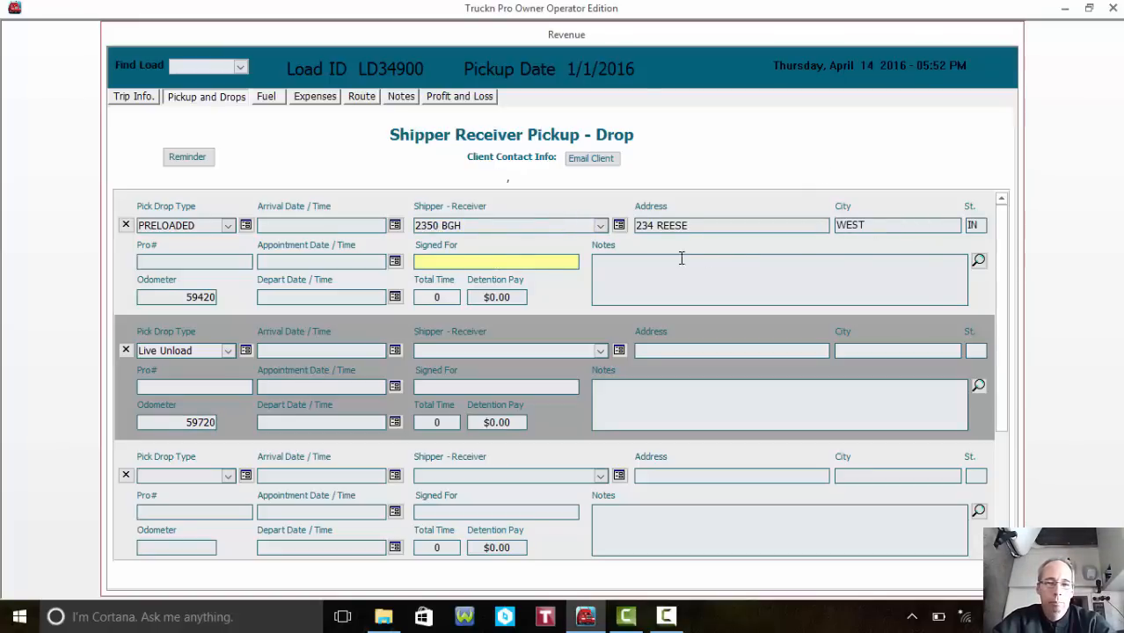
{"action": "left_click", "coordinate": [599, 350]}
{"action": "key", "text": "Down"}
{"action": "key", "text": "Down"}
{"action": "key", "text": "Down"}
{"action": "key", "text": "Down"}
{"action": "key", "text": "Down"}
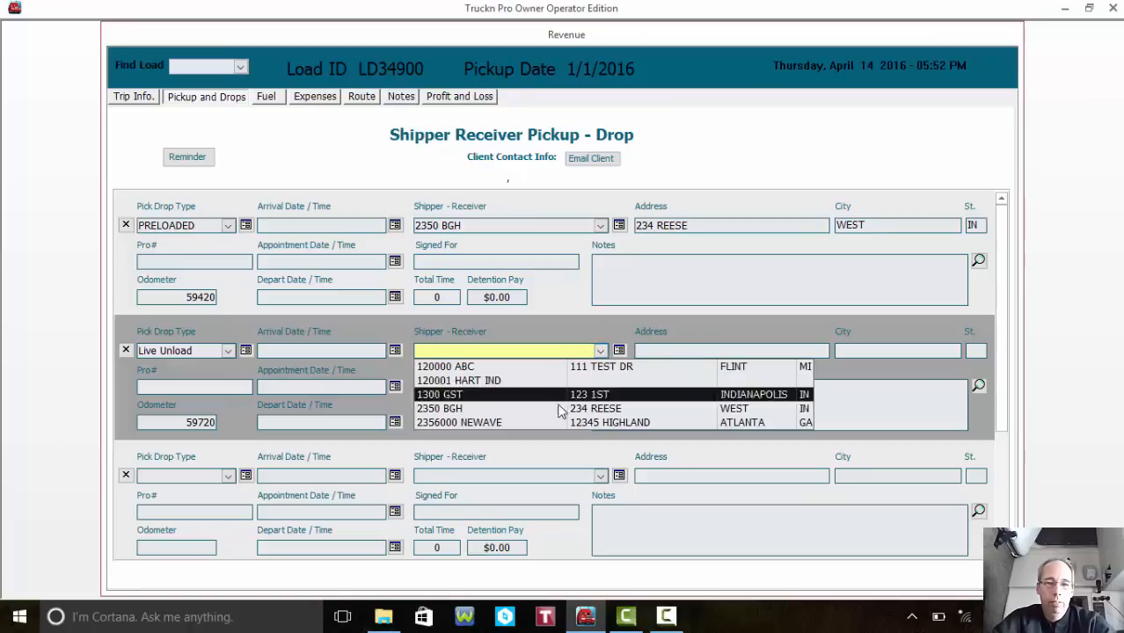
{"action": "key", "text": "Up"}
{"action": "key", "text": "Up"}
{"action": "key", "text": "Up"}
{"action": "left_click", "coordinate": [601, 350]}
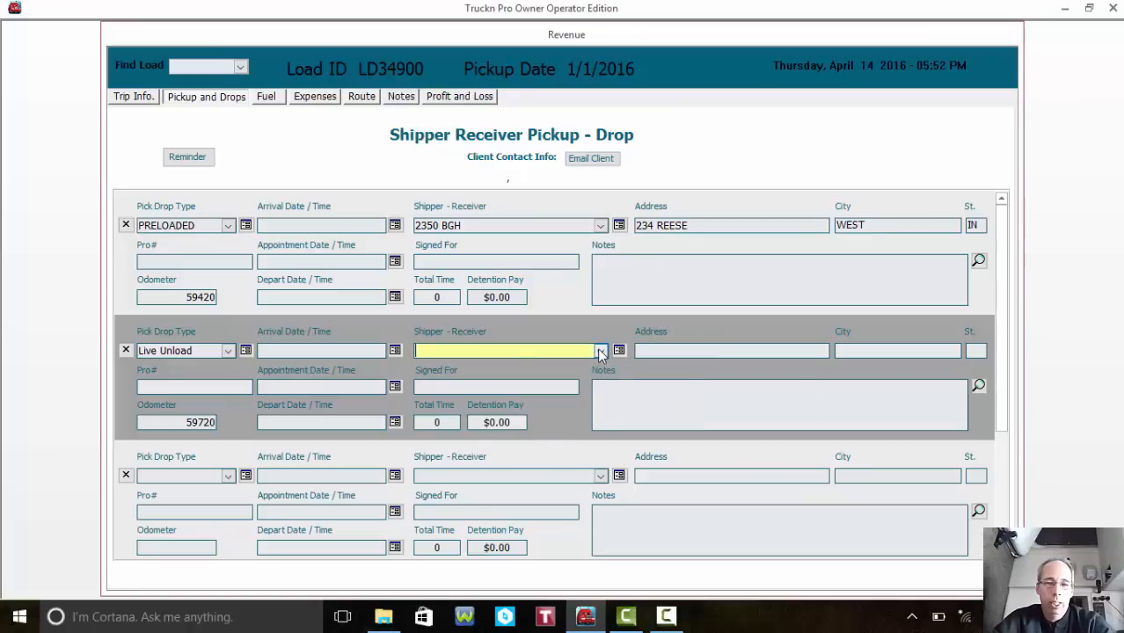
{"action": "left_click", "coordinate": [602, 350]}
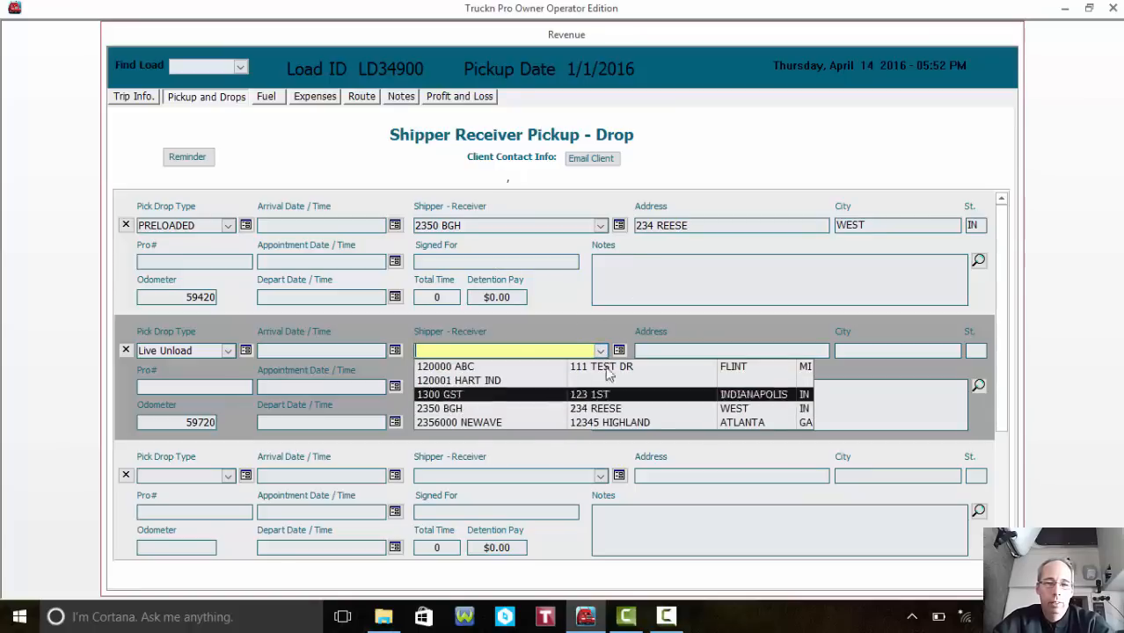
{"action": "left_click", "coordinate": [620, 350]}
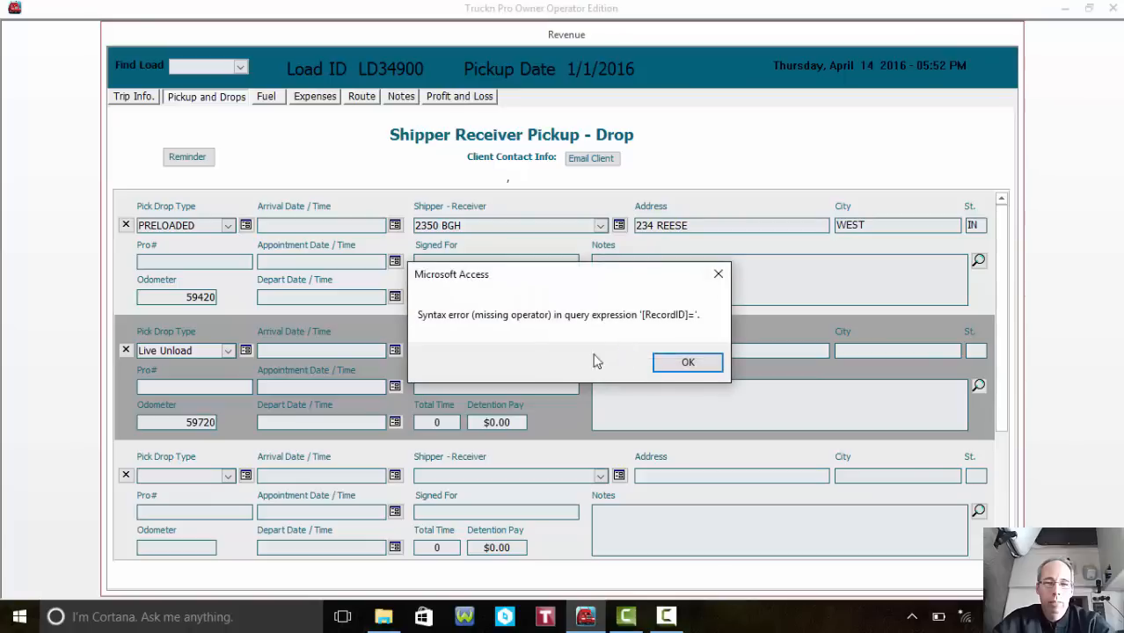
- Dismiss the database error, set the second stop's shipper to 1300 GST, and view Fuel expenses
{"action": "left_click", "coordinate": [690, 364]}
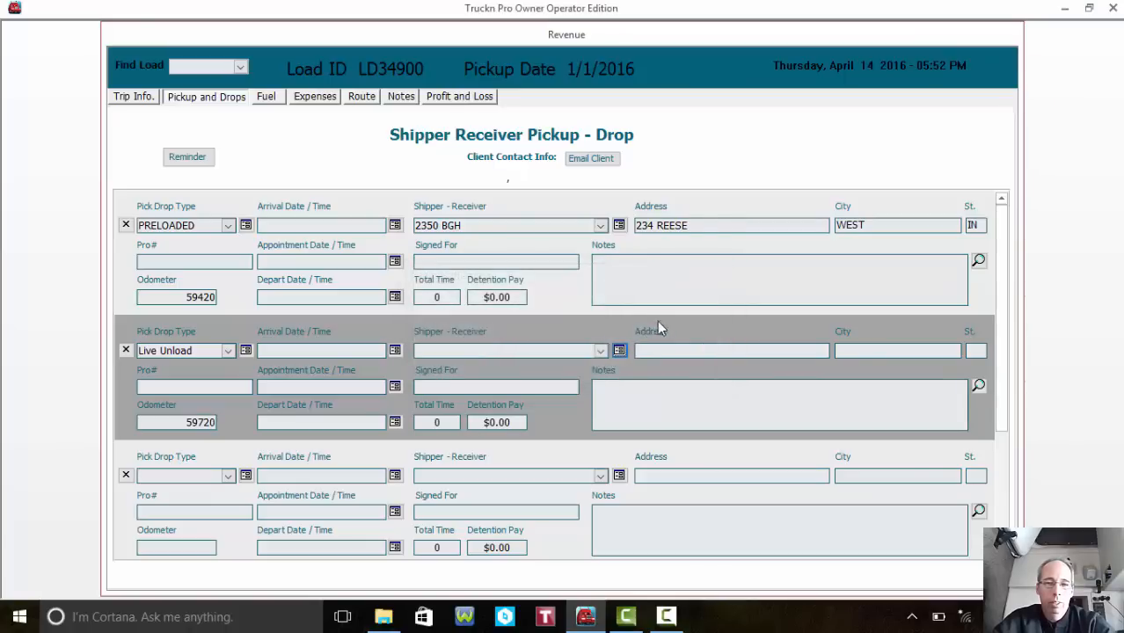
{"action": "left_click", "coordinate": [599, 351]}
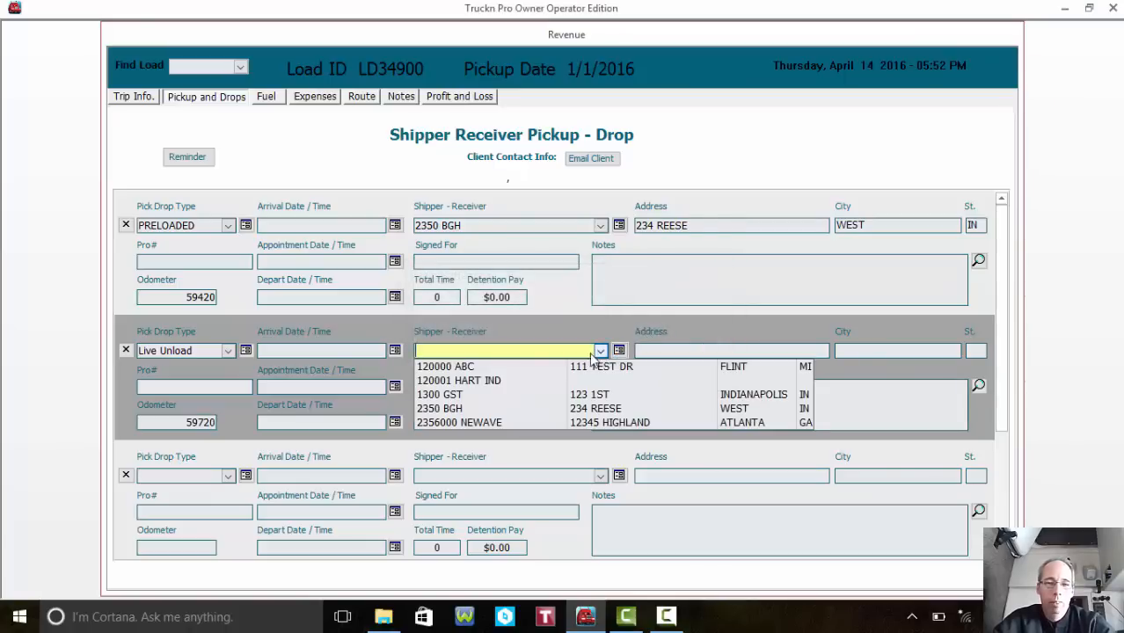
{"action": "left_click", "coordinate": [511, 398]}
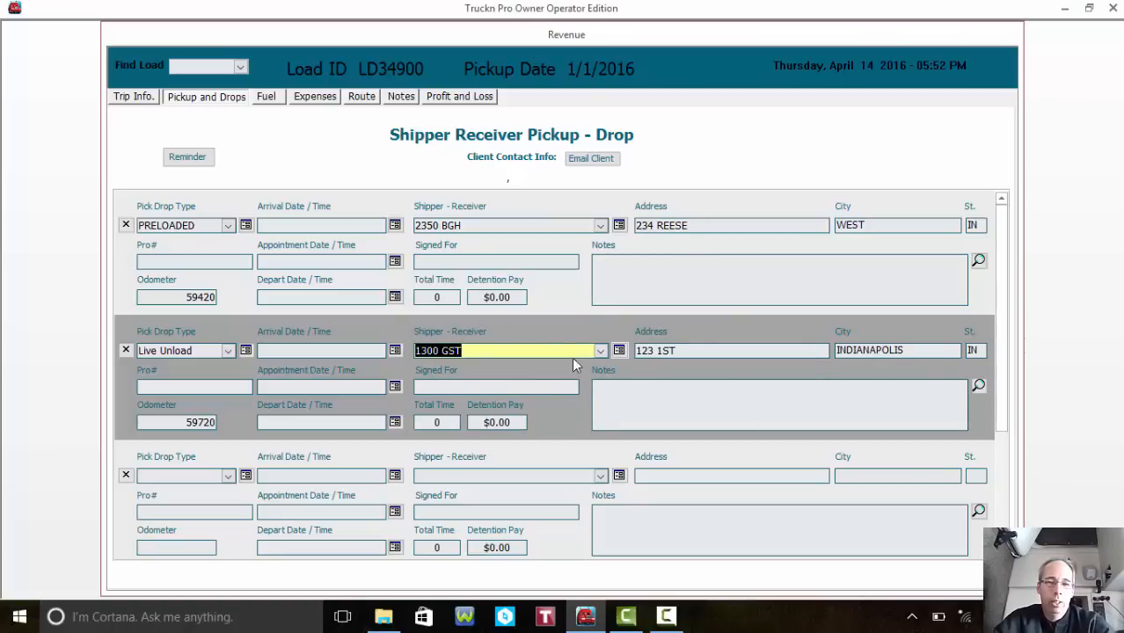
{"action": "left_click", "coordinate": [600, 354]}
{"action": "left_click", "coordinate": [554, 321]}
{"action": "key", "text": "BackSpace"}
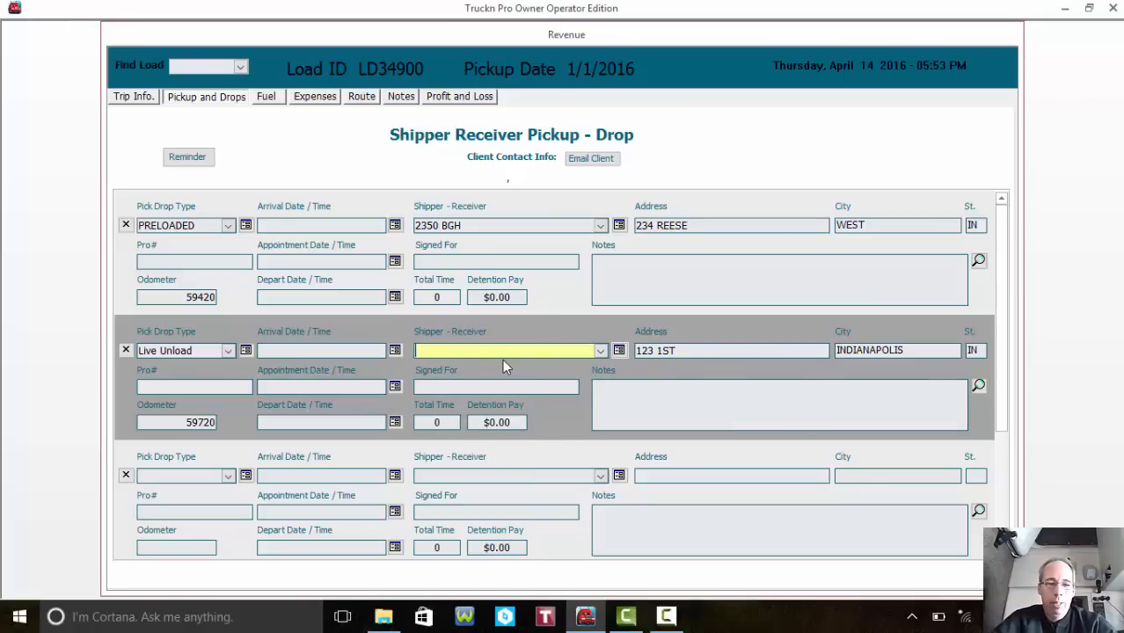
{"action": "type", "text": "123"}
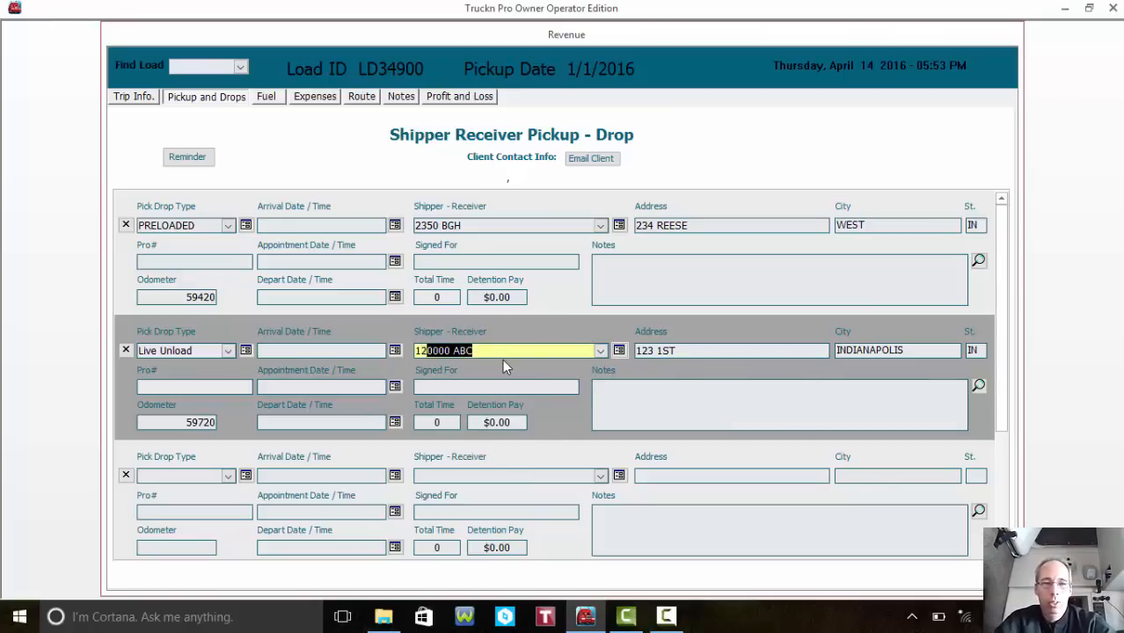
{"action": "key", "text": "BackSpace"}
{"action": "key", "text": "BackSpace"}
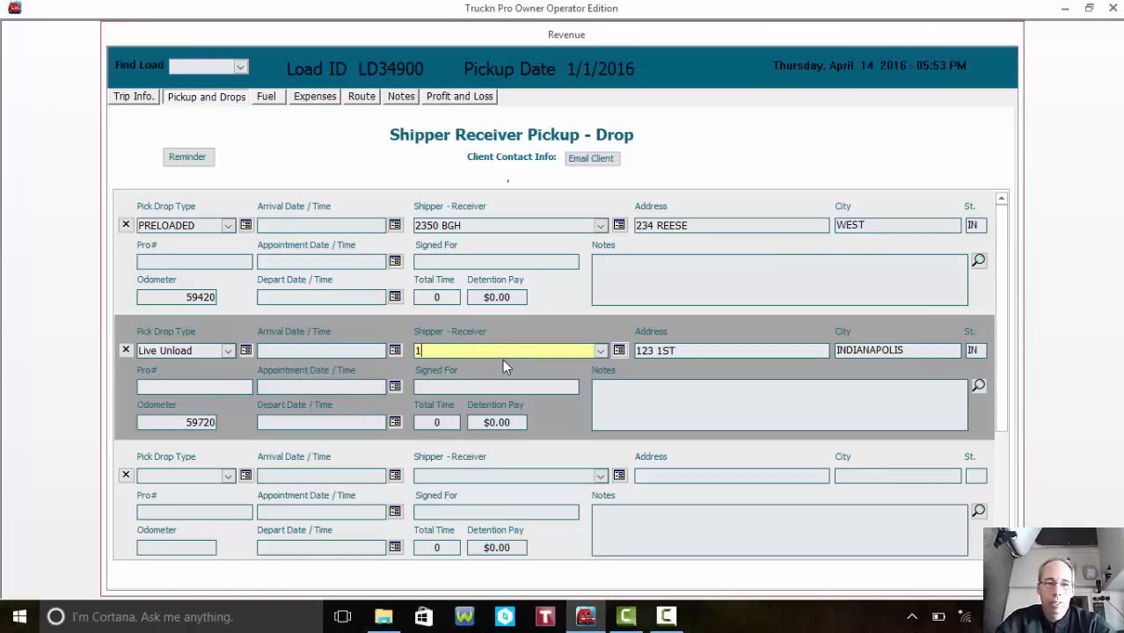
{"action": "type", "text": "300 GST"}
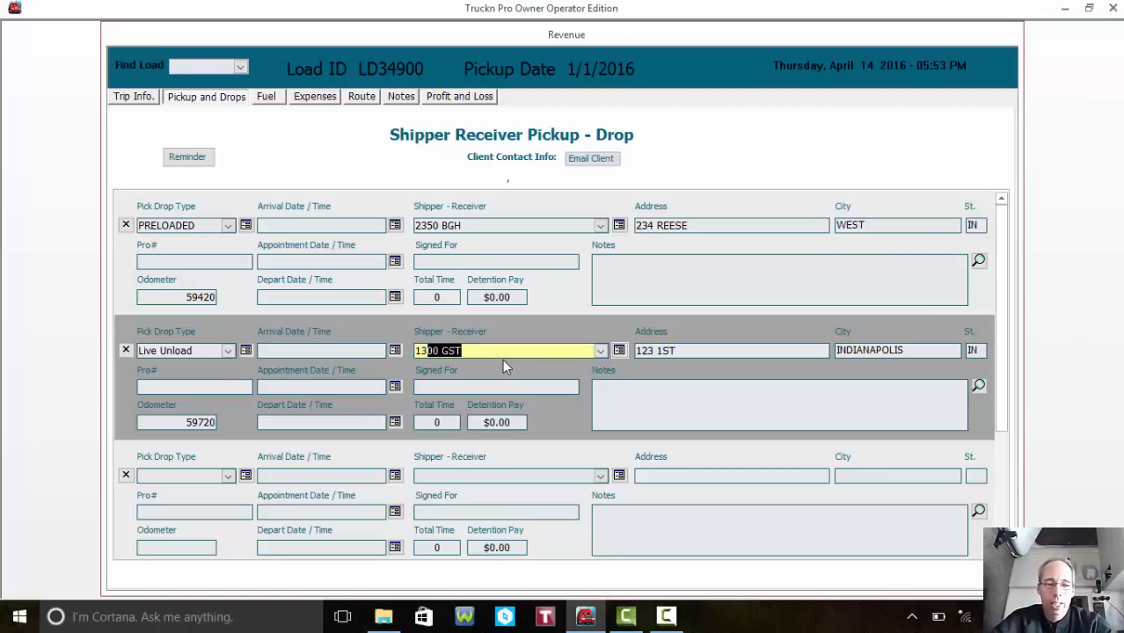
{"action": "key", "text": "Tab"}
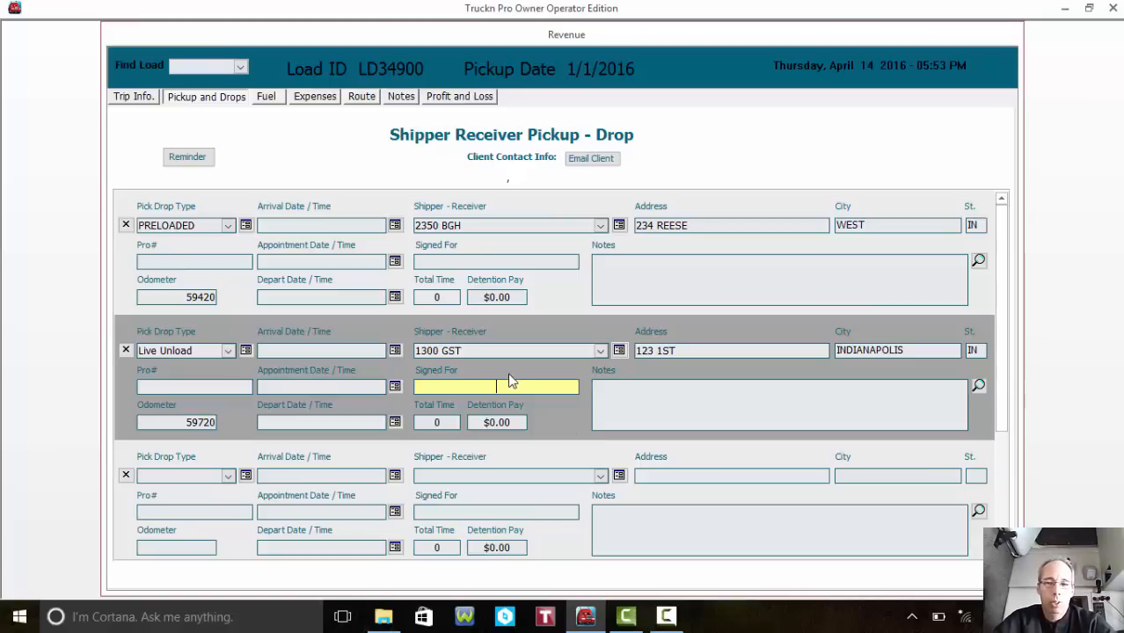
{"action": "left_click", "coordinate": [651, 384]}
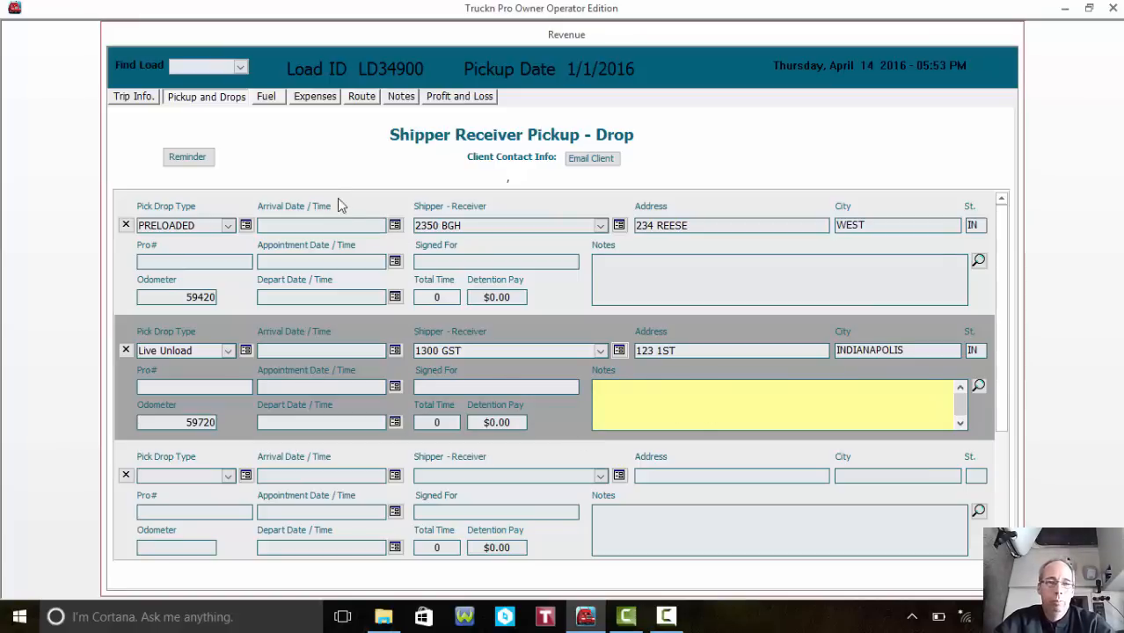
{"action": "left_click", "coordinate": [267, 98]}
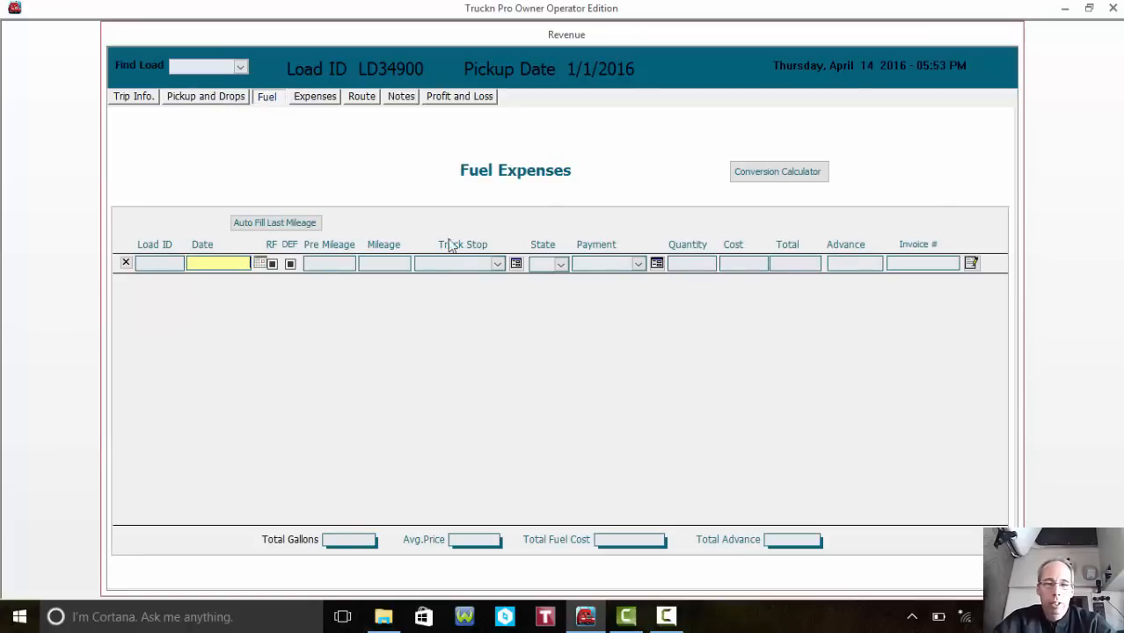
- Set the fuel entry date to 1/2/2016 from the calendar
{"action": "left_click", "coordinate": [261, 264]}
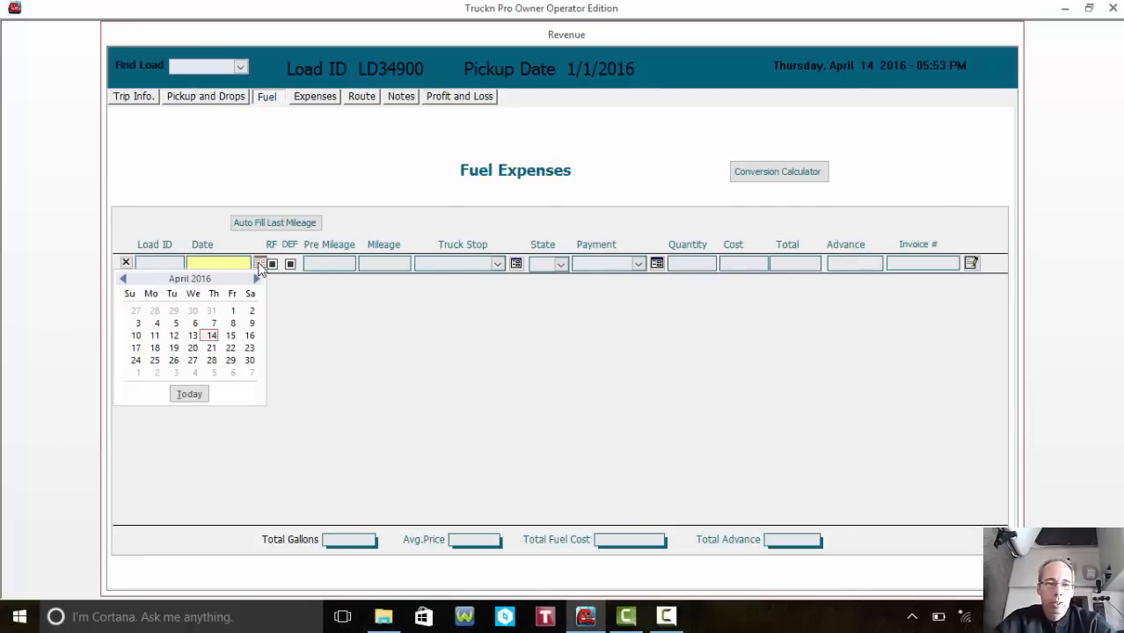
{"action": "left_click", "coordinate": [124, 280]}
{"action": "left_click", "coordinate": [124, 280]}
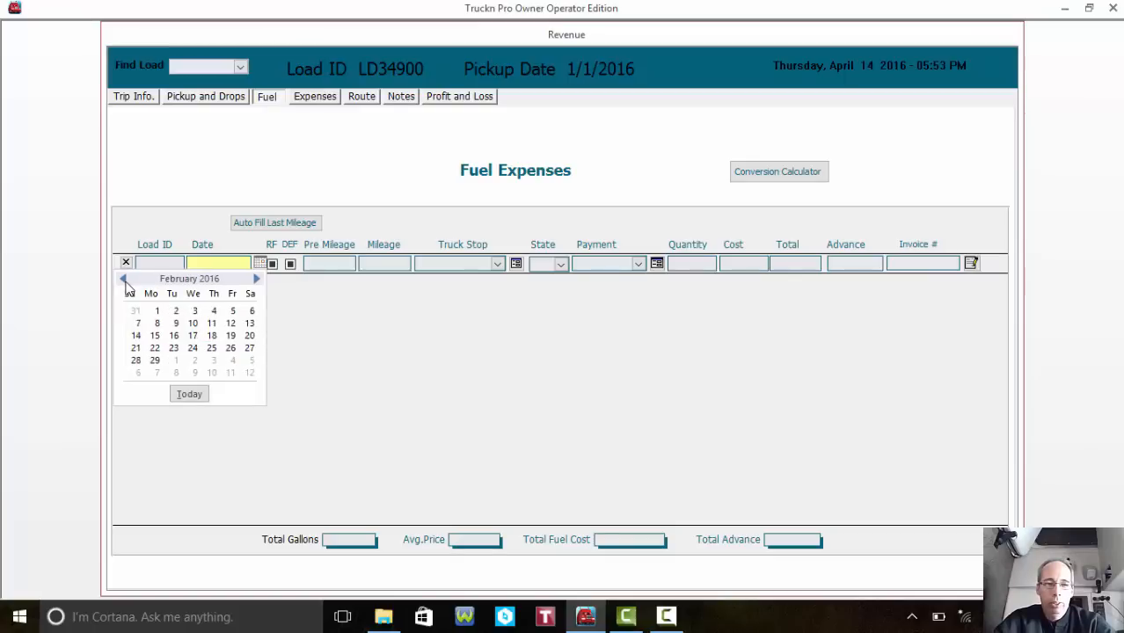
{"action": "left_click", "coordinate": [124, 280]}
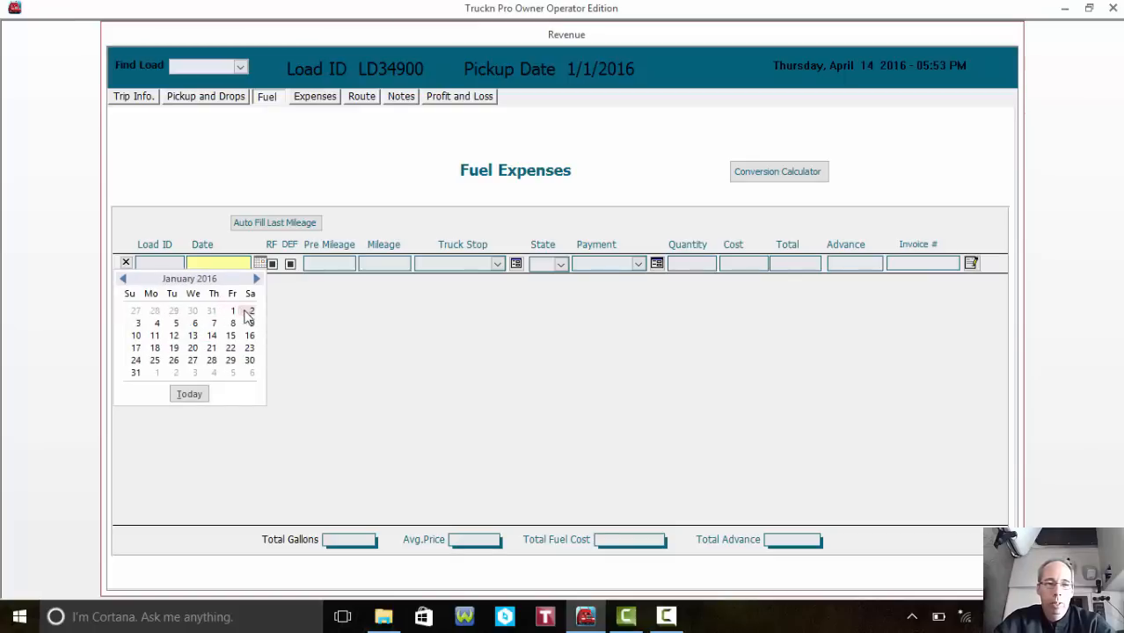
{"action": "left_click", "coordinate": [247, 317]}
{"action": "left_click", "coordinate": [317, 263]}
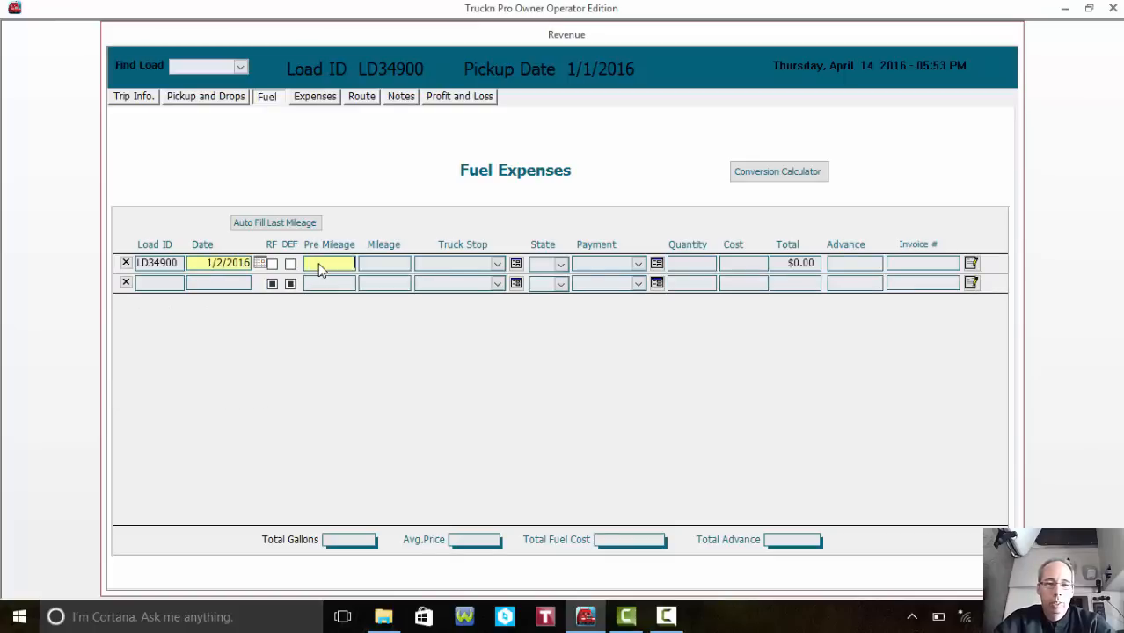
{"action": "type", "text": "59"}
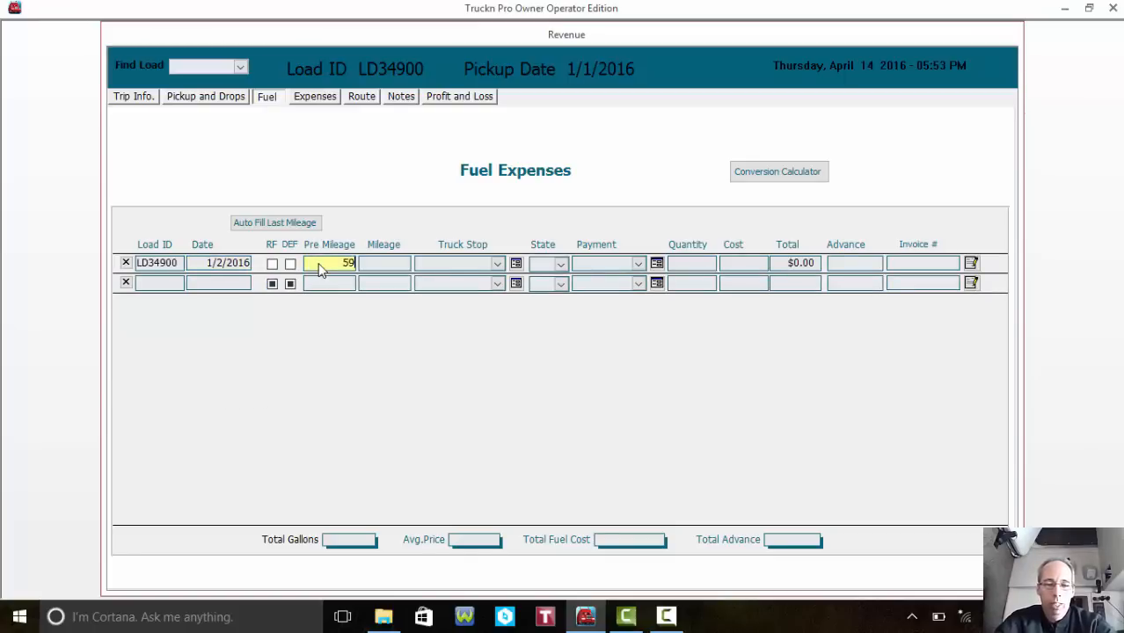
{"action": "type", "text": "300"}
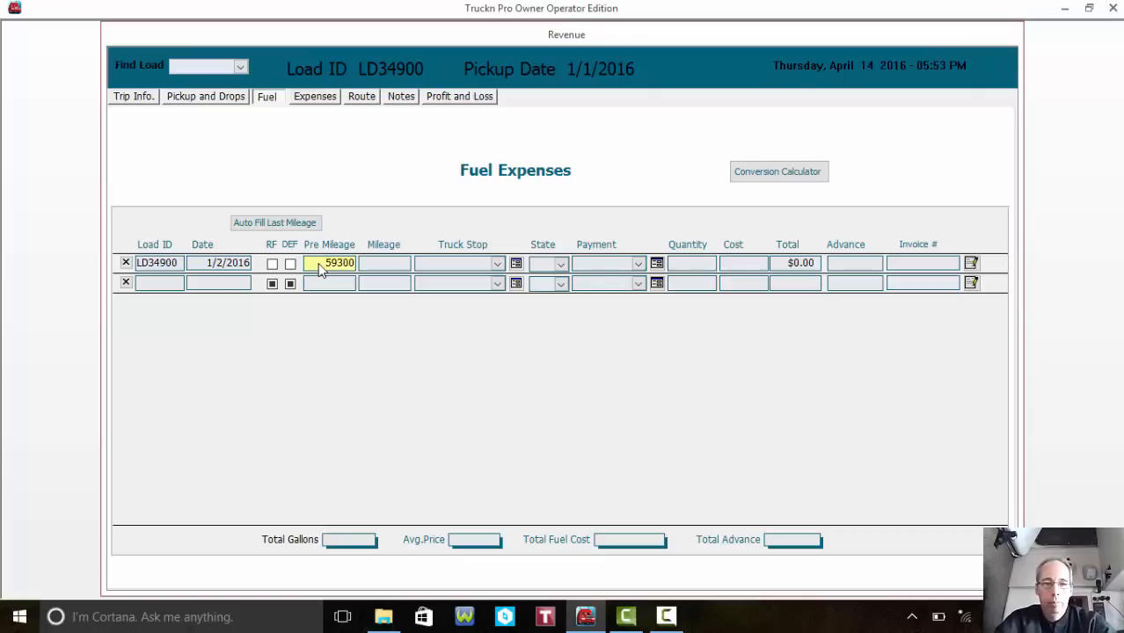
{"action": "key", "text": "Tab"}
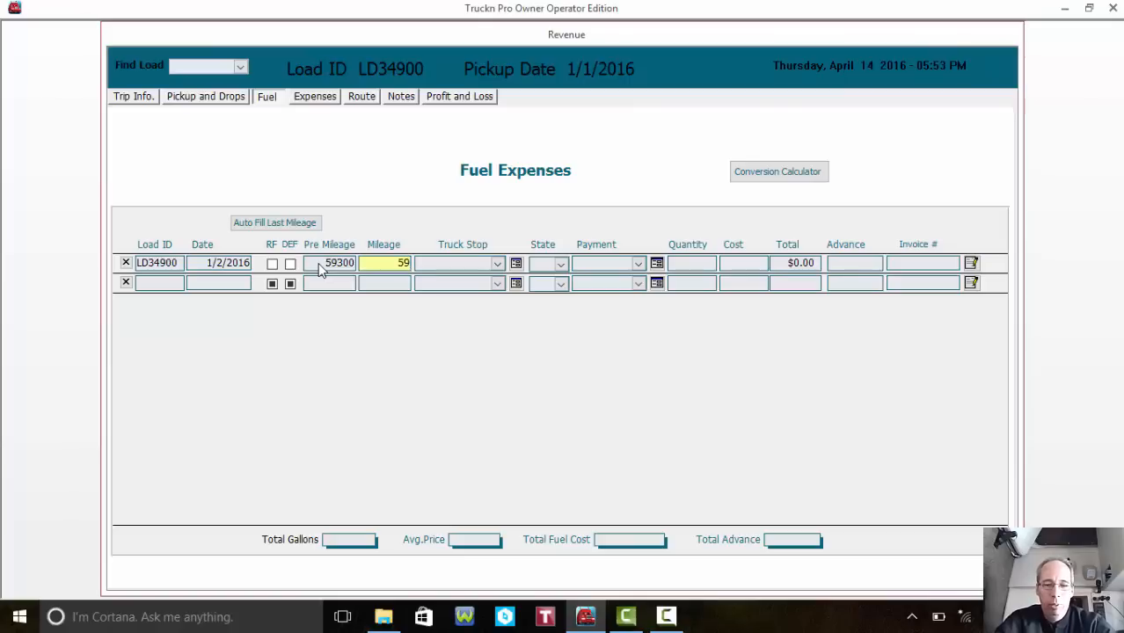
{"action": "type", "text": "59400"}
{"action": "key", "text": "Tab"}
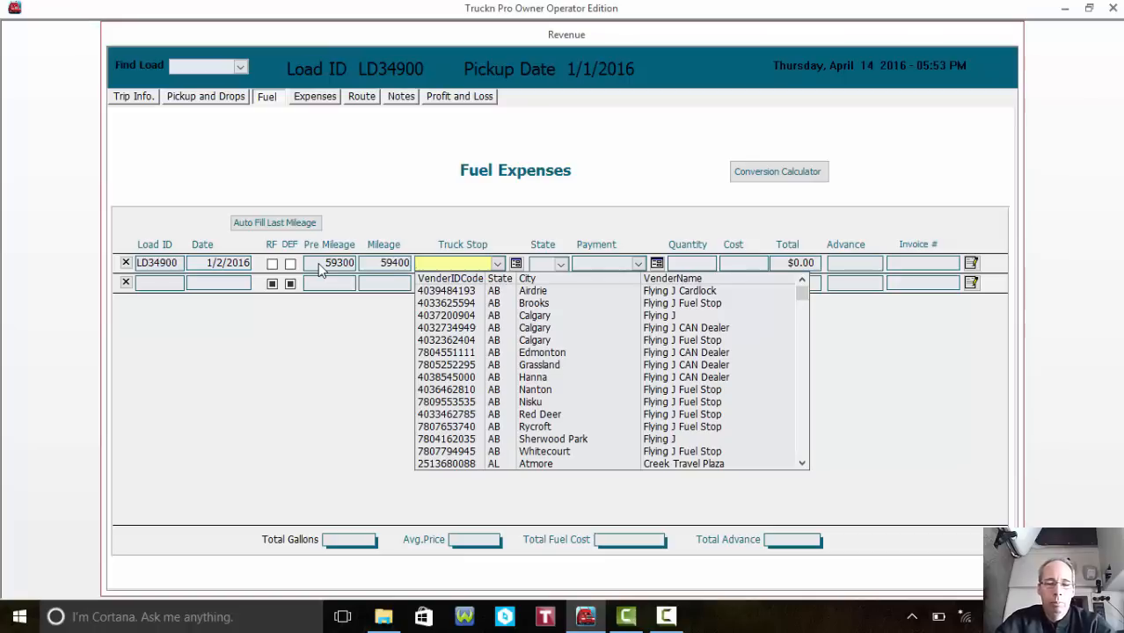
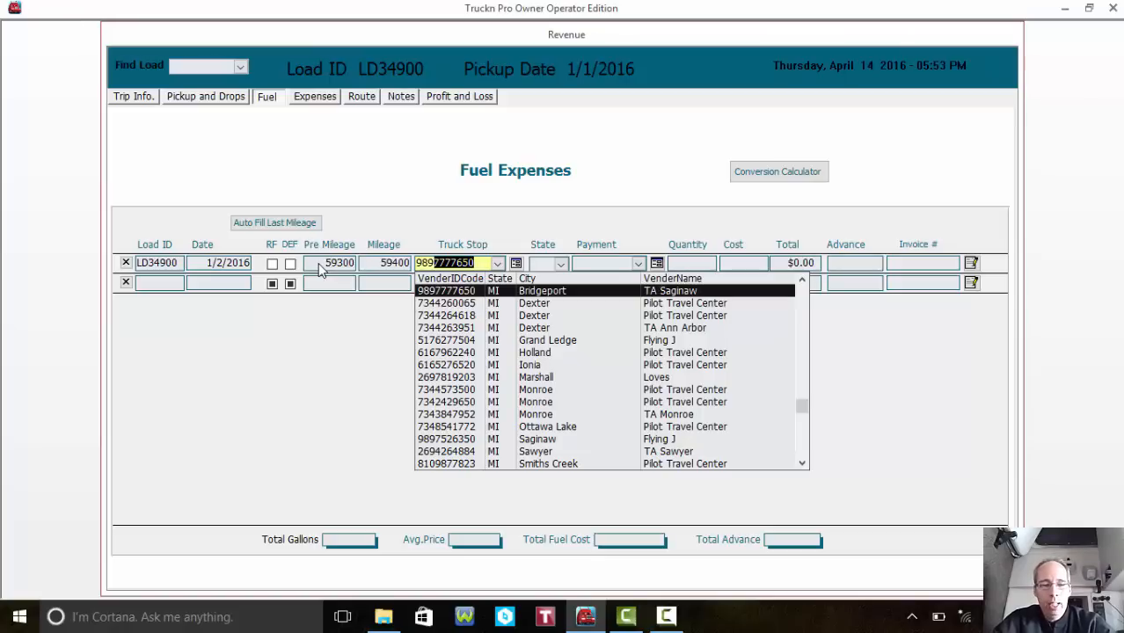
{"action": "key", "text": "Tab"}
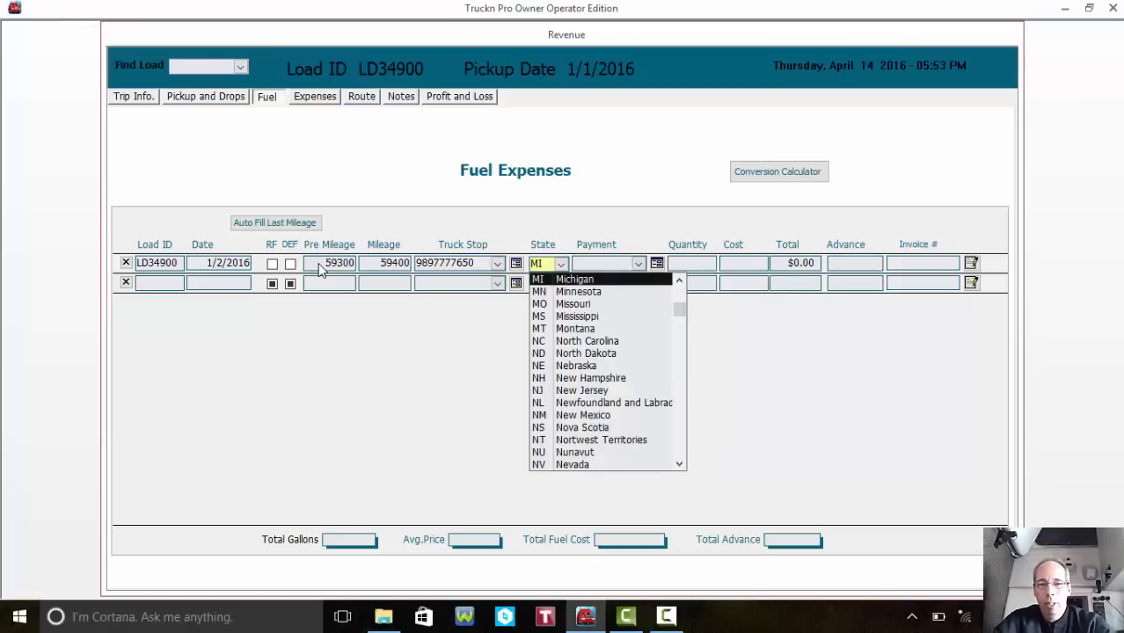
{"action": "key", "text": "Tab"}
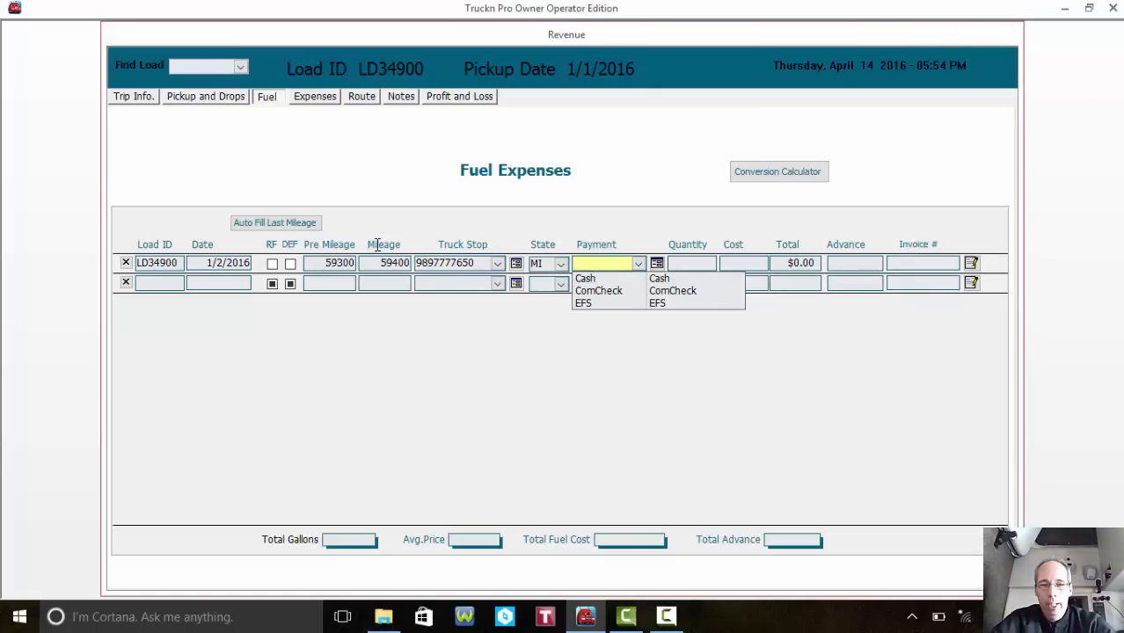
- Open the payment types list and back out without adding a new type
{"action": "left_click", "coordinate": [663, 265]}
{"action": "left_click", "coordinate": [663, 267]}
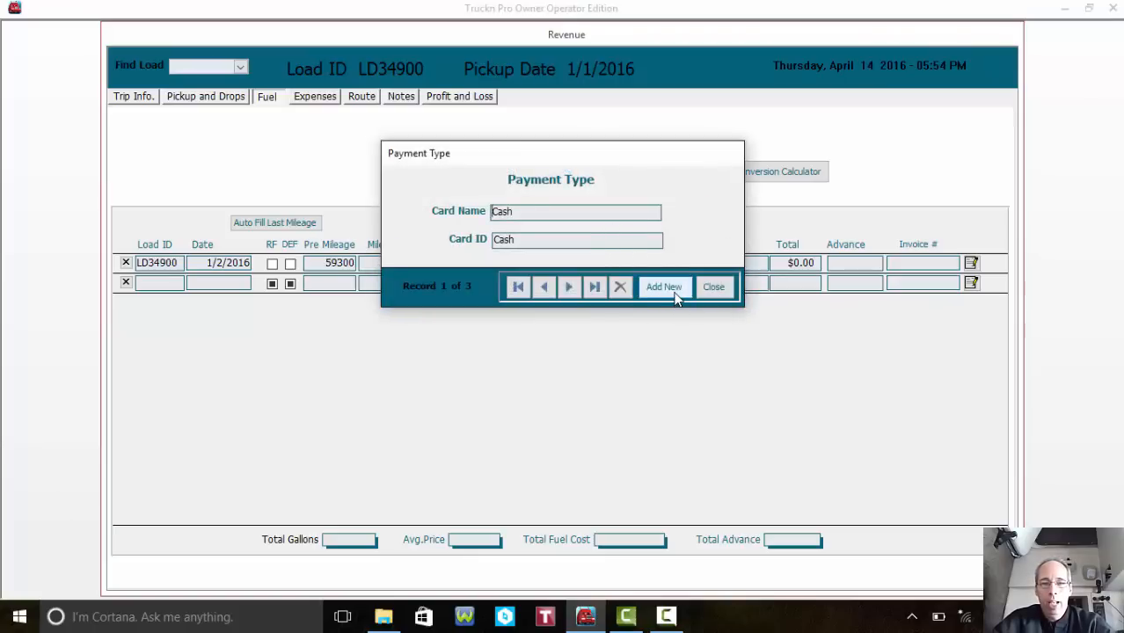
{"action": "left_click", "coordinate": [673, 294]}
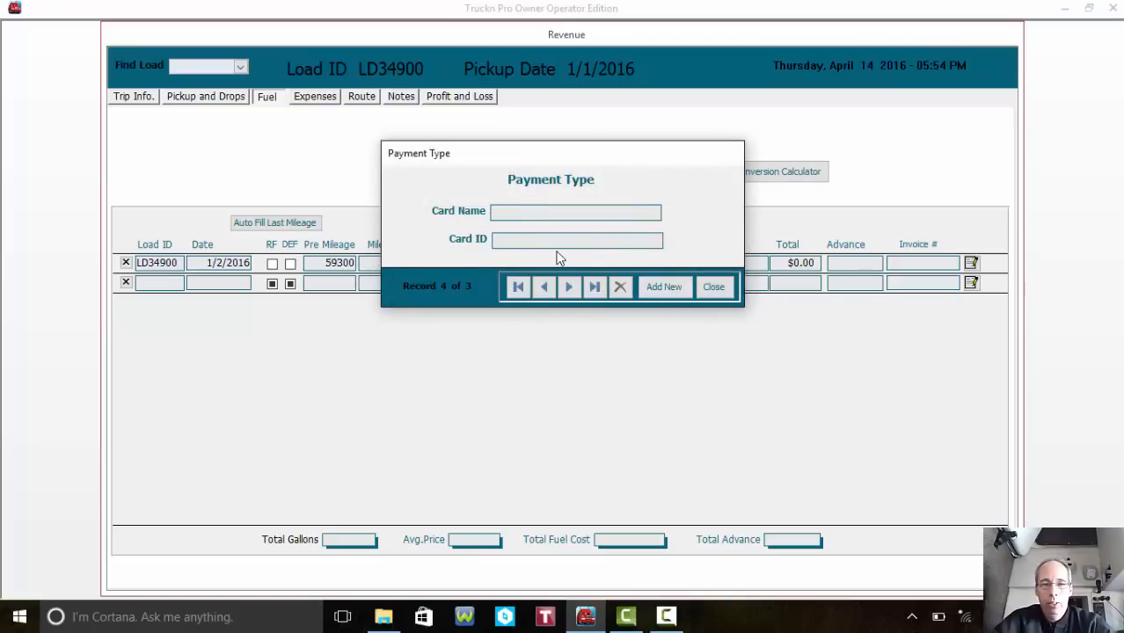
{"action": "left_click", "coordinate": [714, 287]}
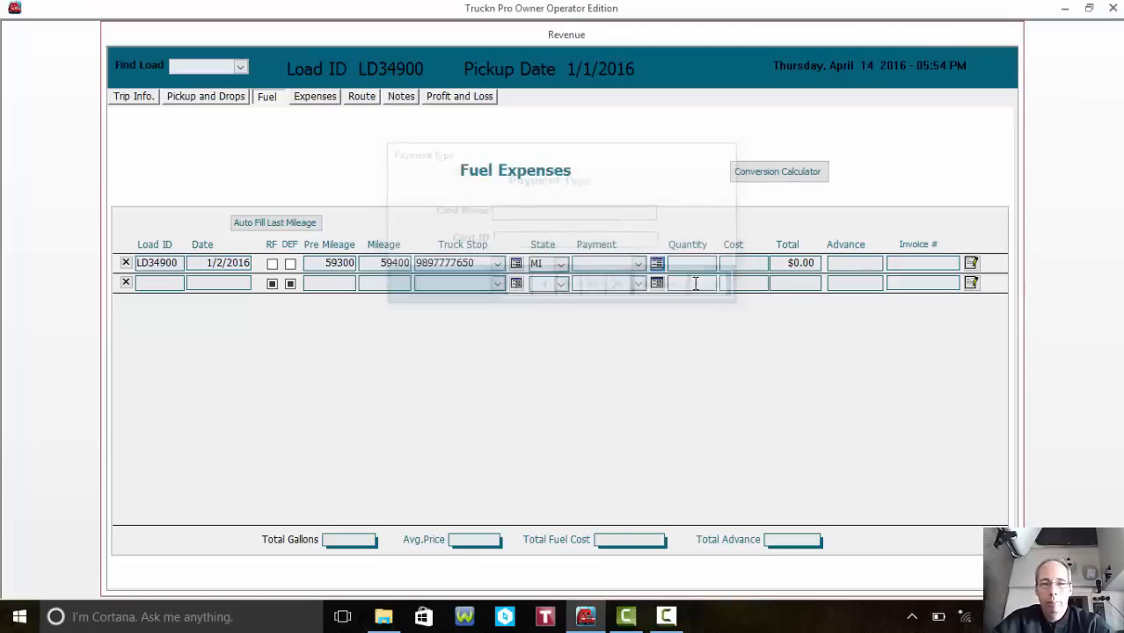
- Set payment to EFS with quantity 100 gallons and total $280.00, giving $2.800 per gallon
{"action": "left_click", "coordinate": [601, 264]}
{"action": "type", "text": "EFS"}
{"action": "key", "text": "Tab"}
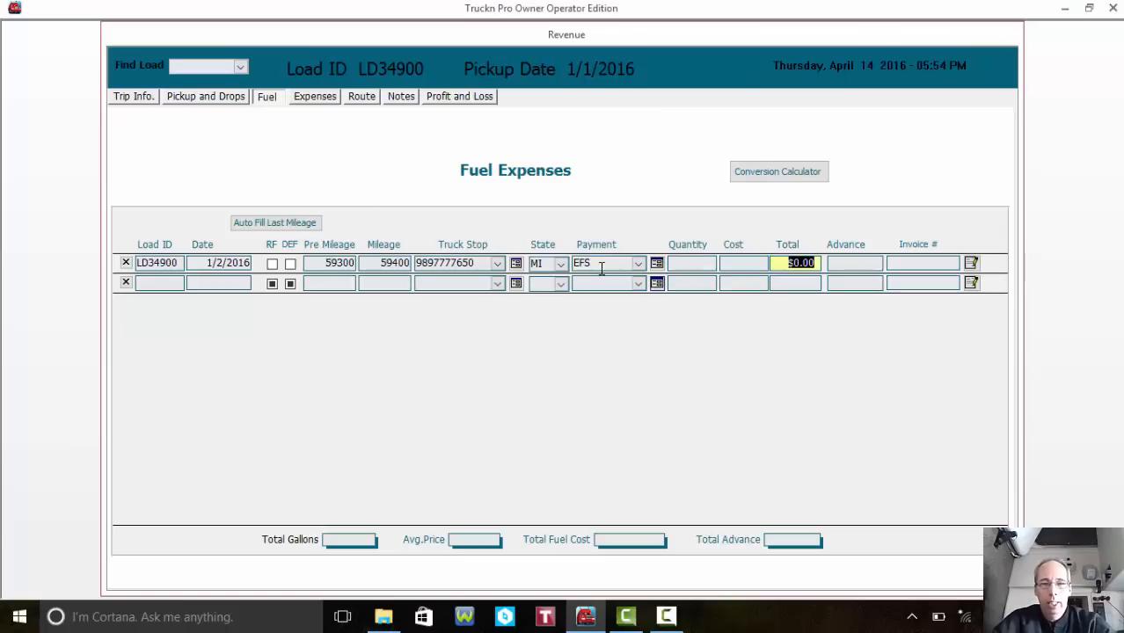
{"action": "left_click", "coordinate": [712, 263]}
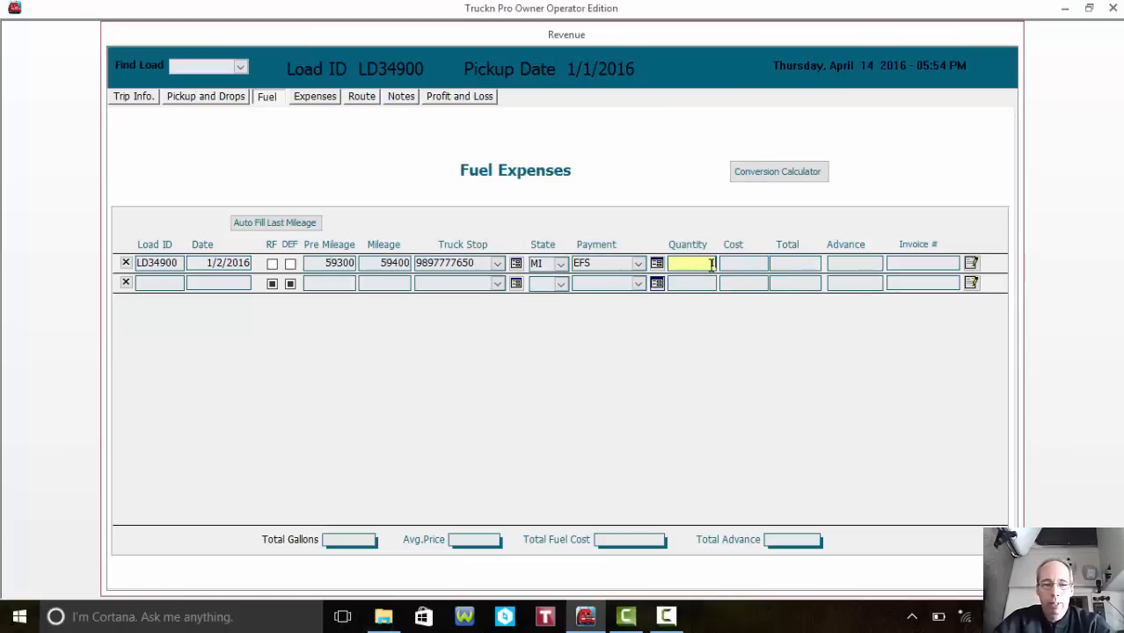
{"action": "key", "text": "Tab"}
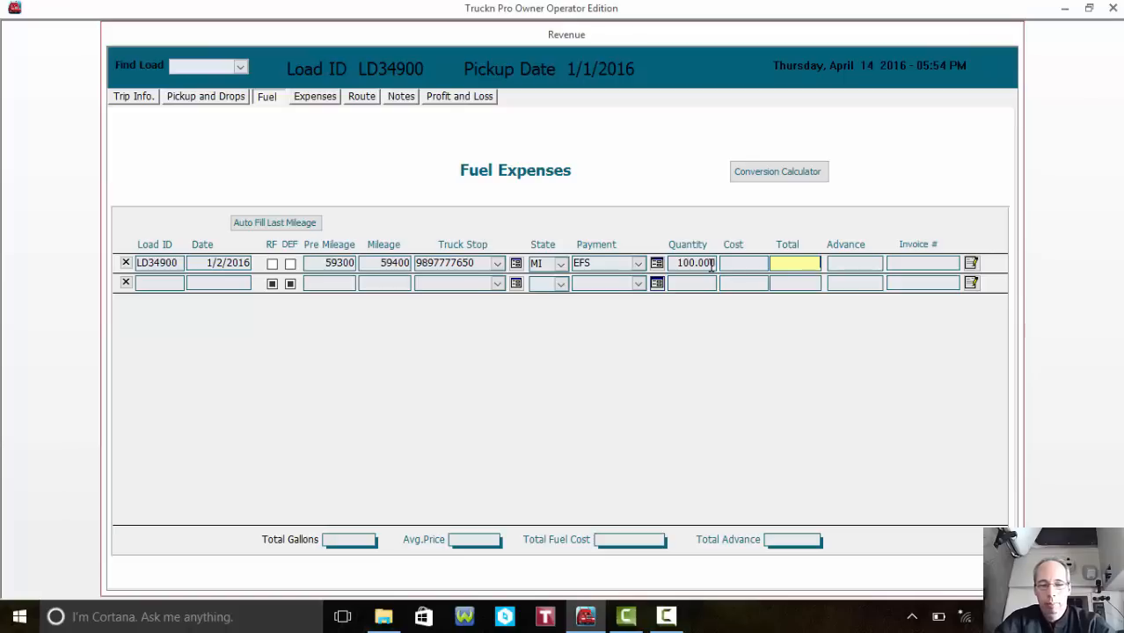
{"action": "key", "text": "Tab"}
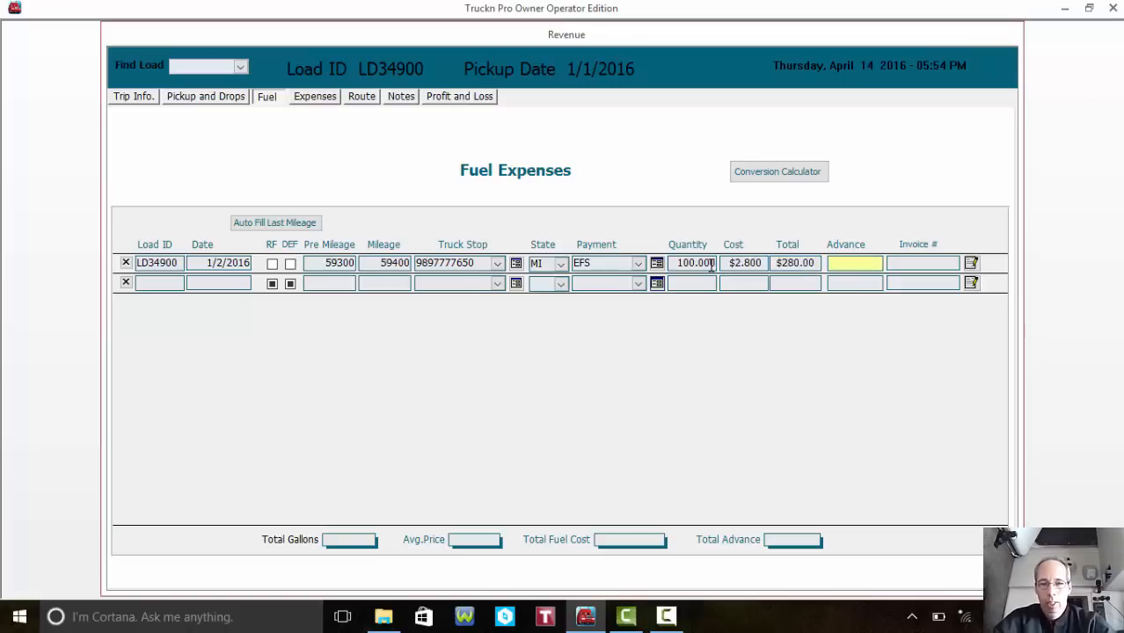
{"action": "left_click", "coordinate": [970, 263]}
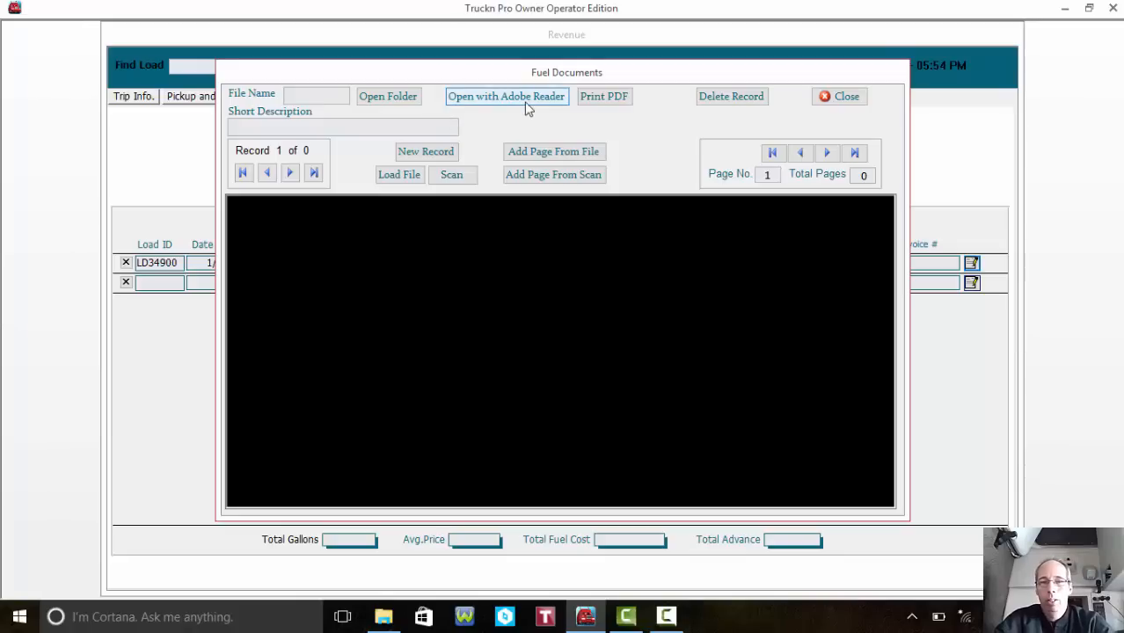
{"action": "left_click", "coordinate": [840, 96]}
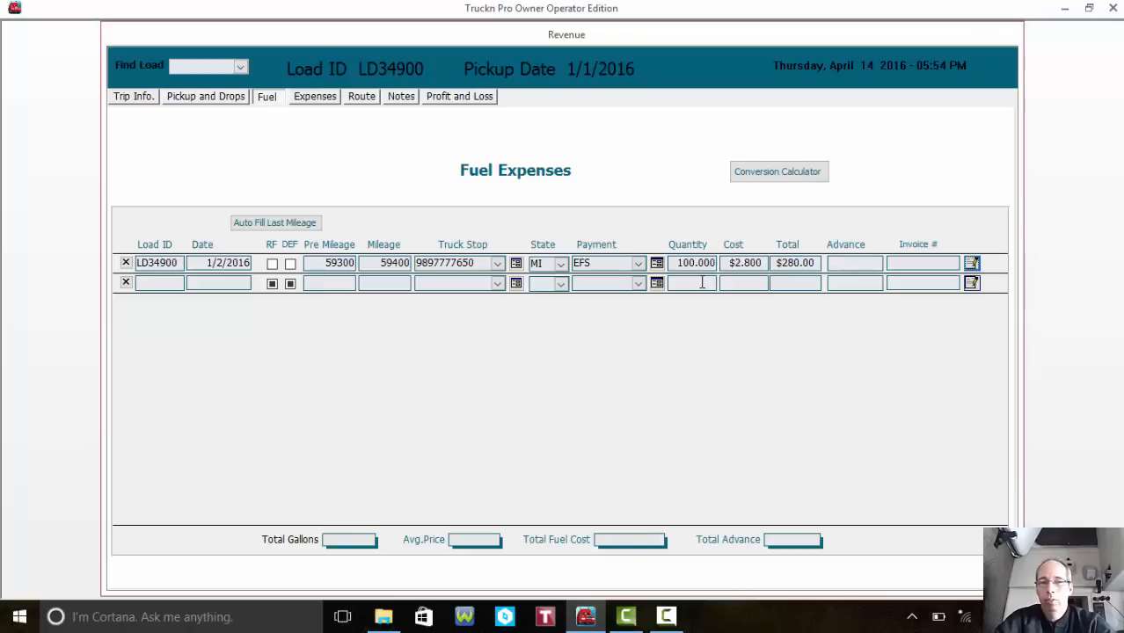
- Check LD34900's Expenses, Route, Fuel and Profit and Loss ($420.00 profit), then go back to Trip Info
{"action": "left_click", "coordinate": [316, 101]}
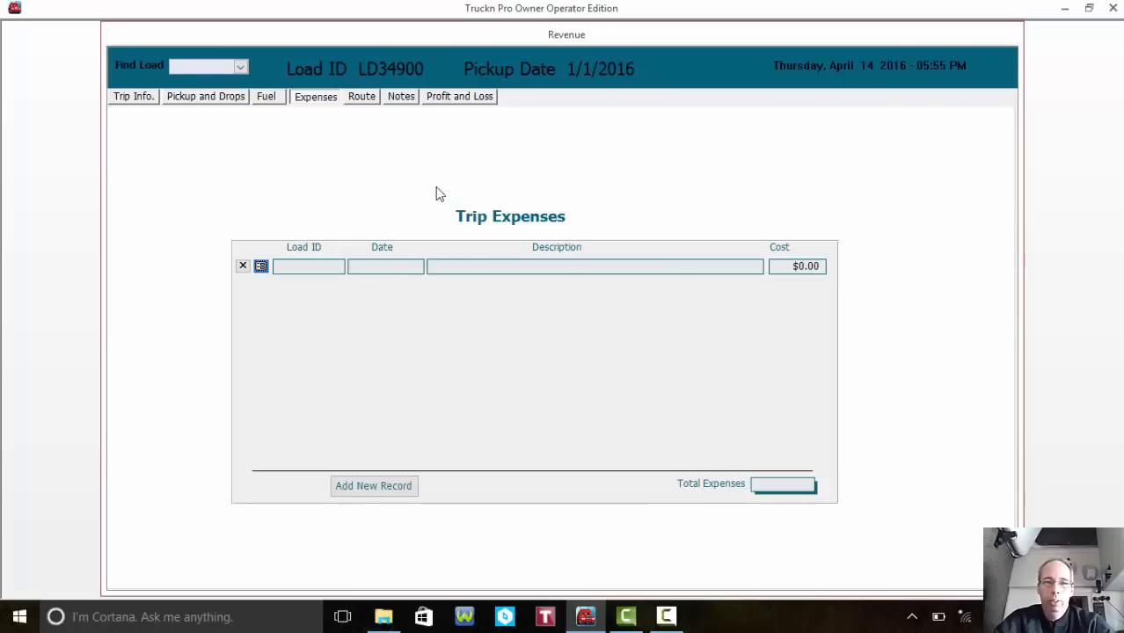
{"action": "left_click", "coordinate": [361, 96]}
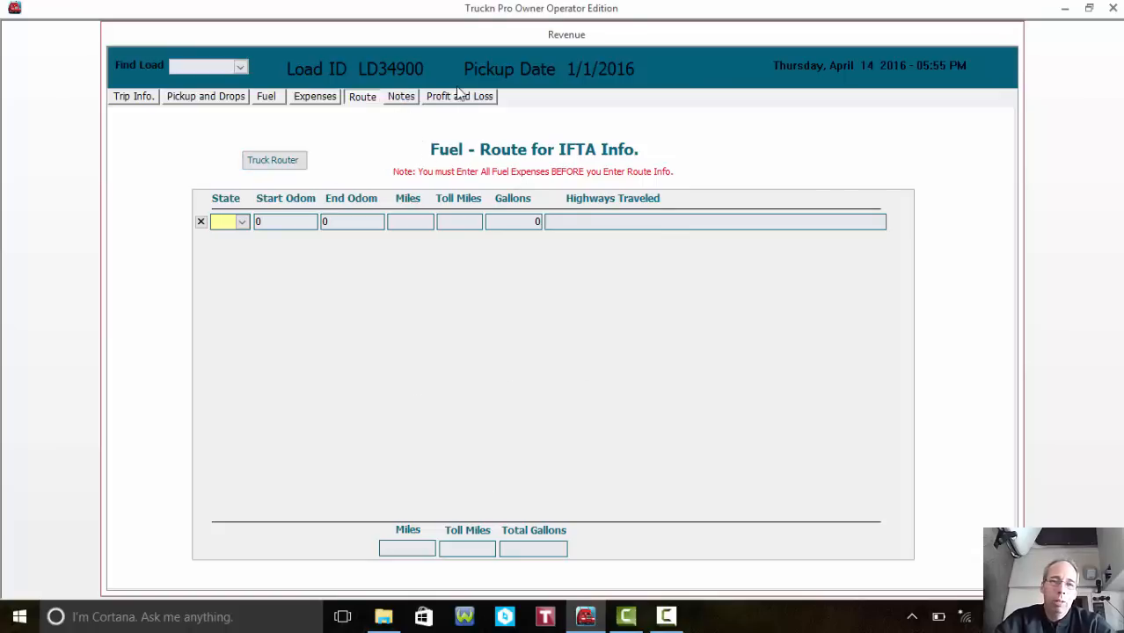
{"action": "left_click", "coordinate": [314, 99]}
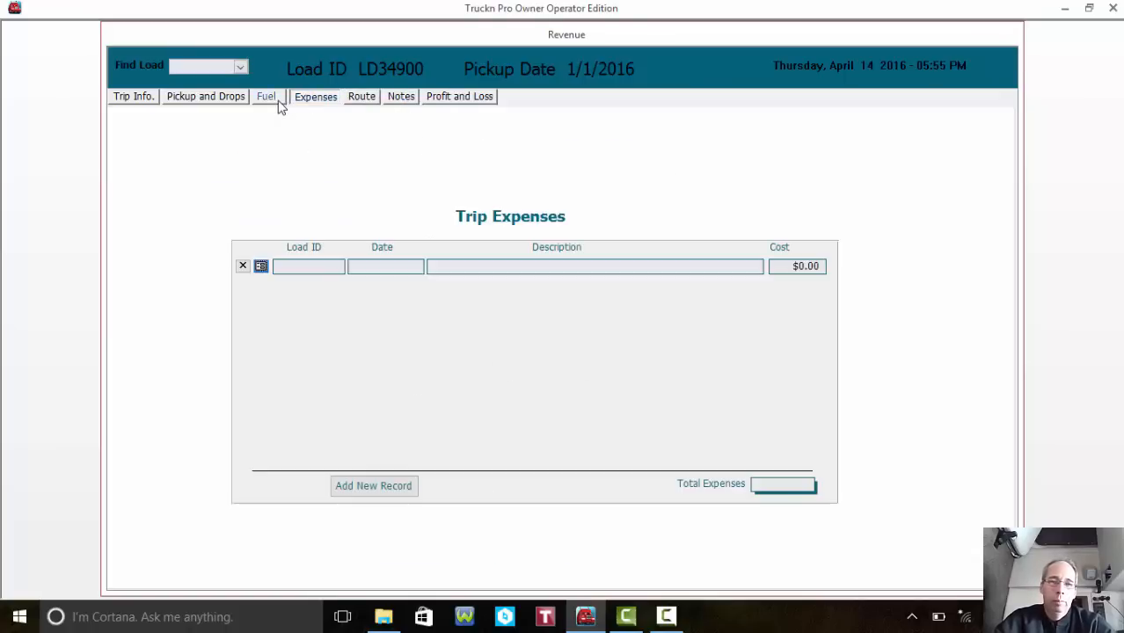
{"action": "left_click", "coordinate": [278, 100]}
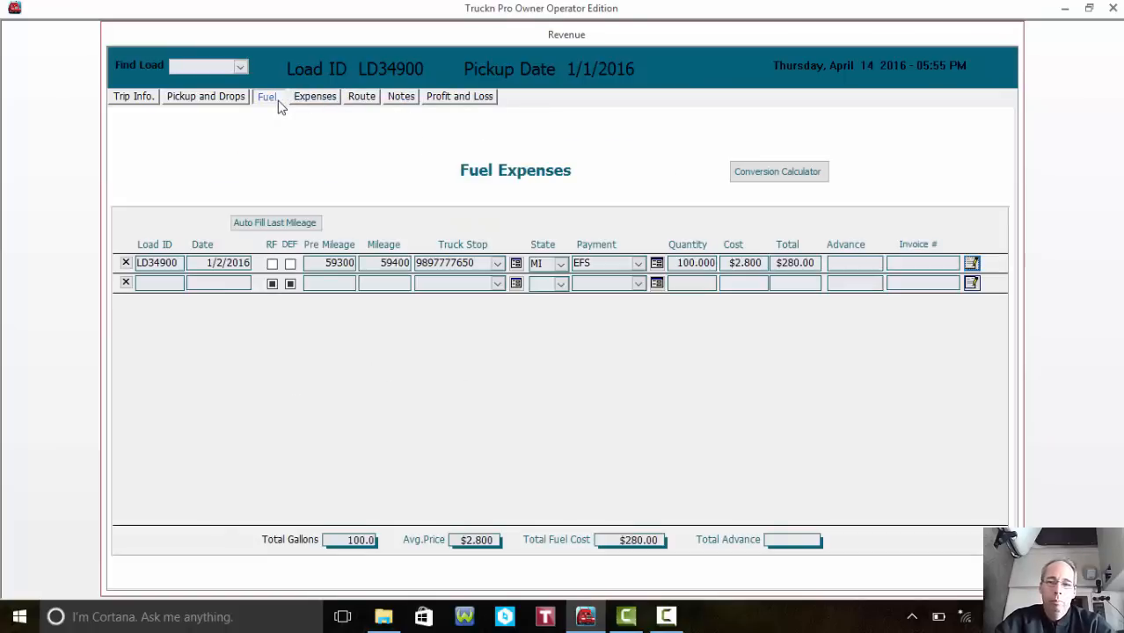
{"action": "left_click", "coordinate": [445, 105]}
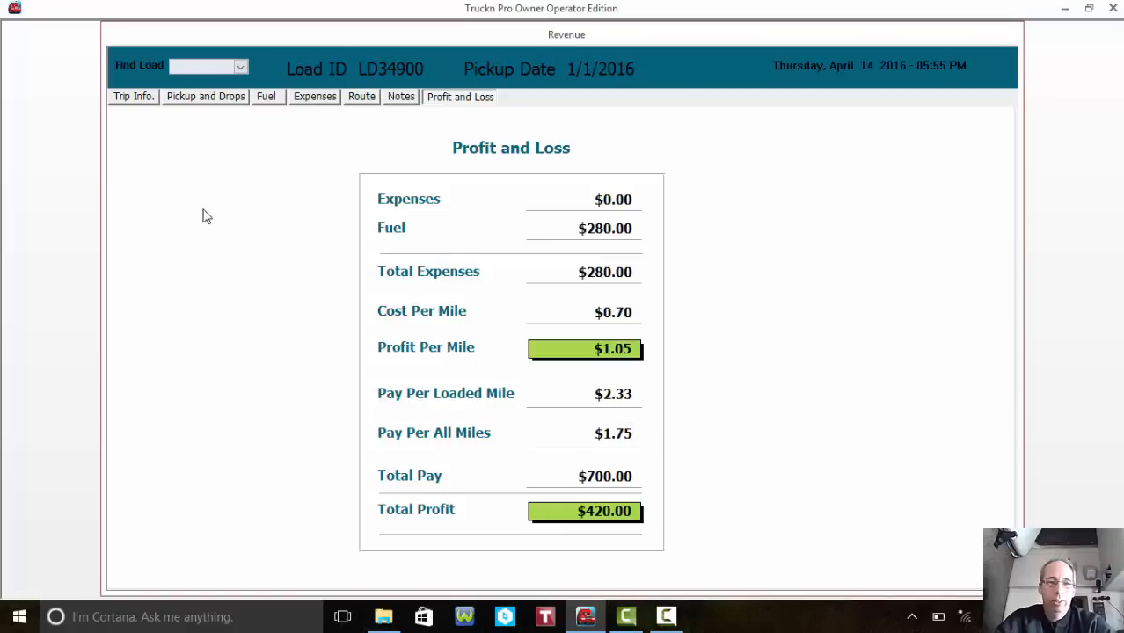
{"action": "left_click", "coordinate": [135, 99]}
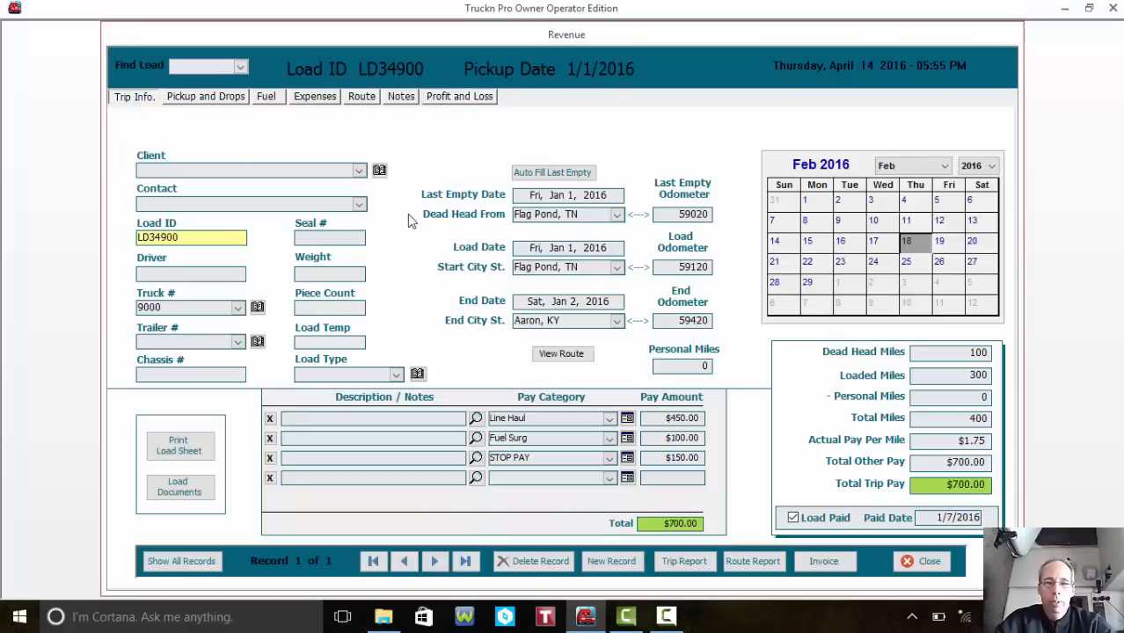
- Start a new load and give it Load ID 223443 so it saves as record 2 of 2
{"action": "left_click", "coordinate": [613, 561]}
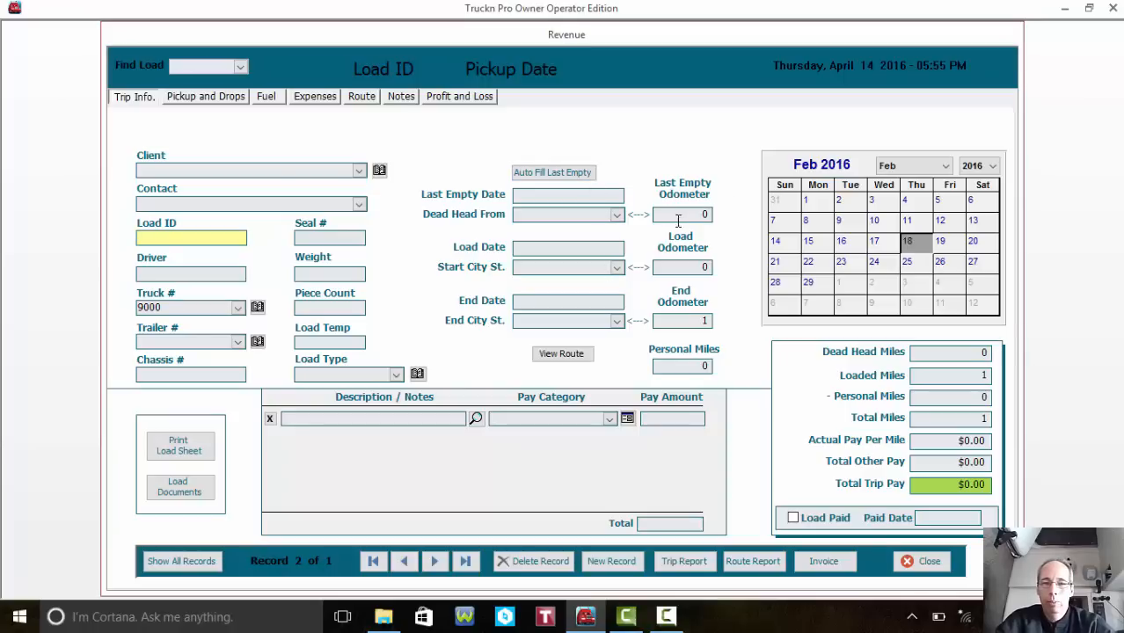
{"action": "left_click", "coordinate": [230, 101]}
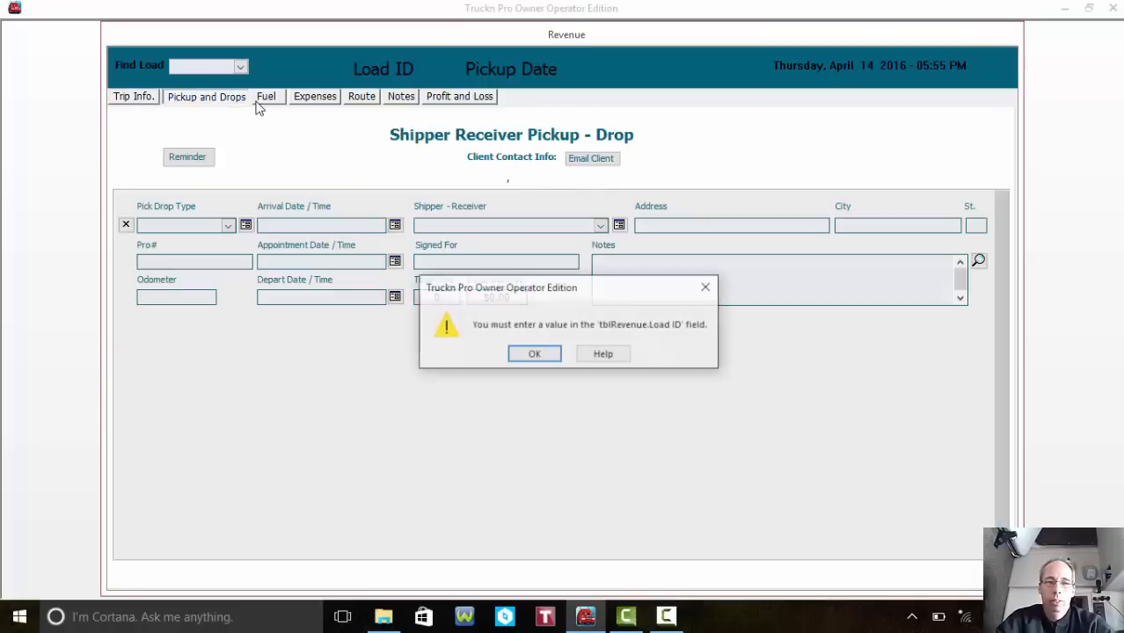
{"action": "left_click", "coordinate": [545, 356]}
{"action": "left_click", "coordinate": [136, 99]}
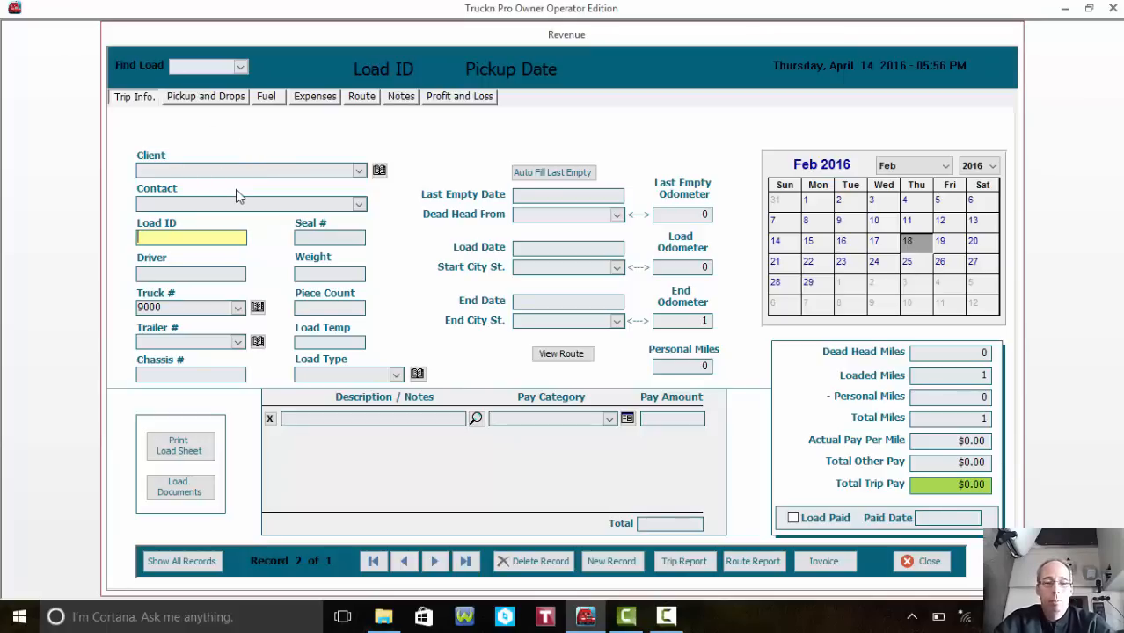
{"action": "type", "text": "223443"}
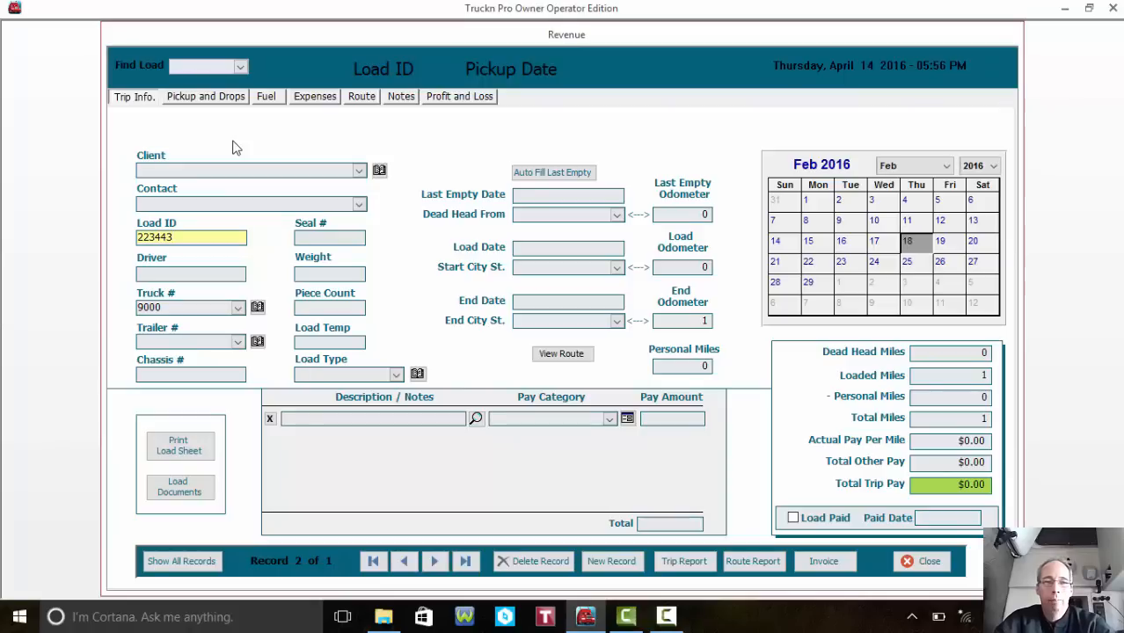
{"action": "key", "text": "Tab"}
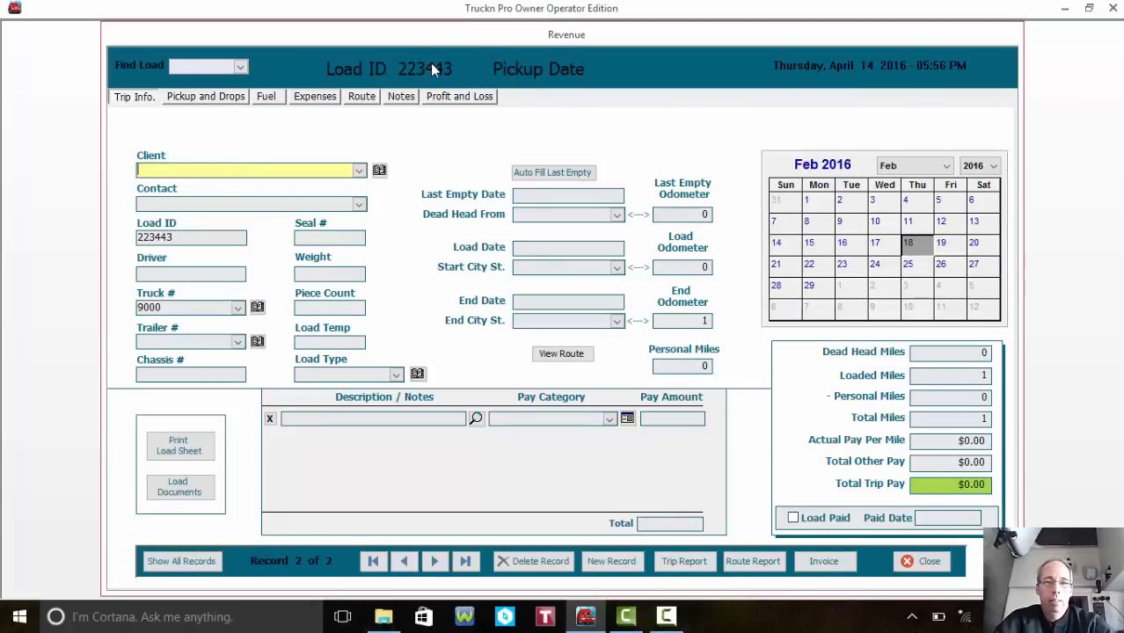
{"action": "left_click", "coordinate": [225, 99]}
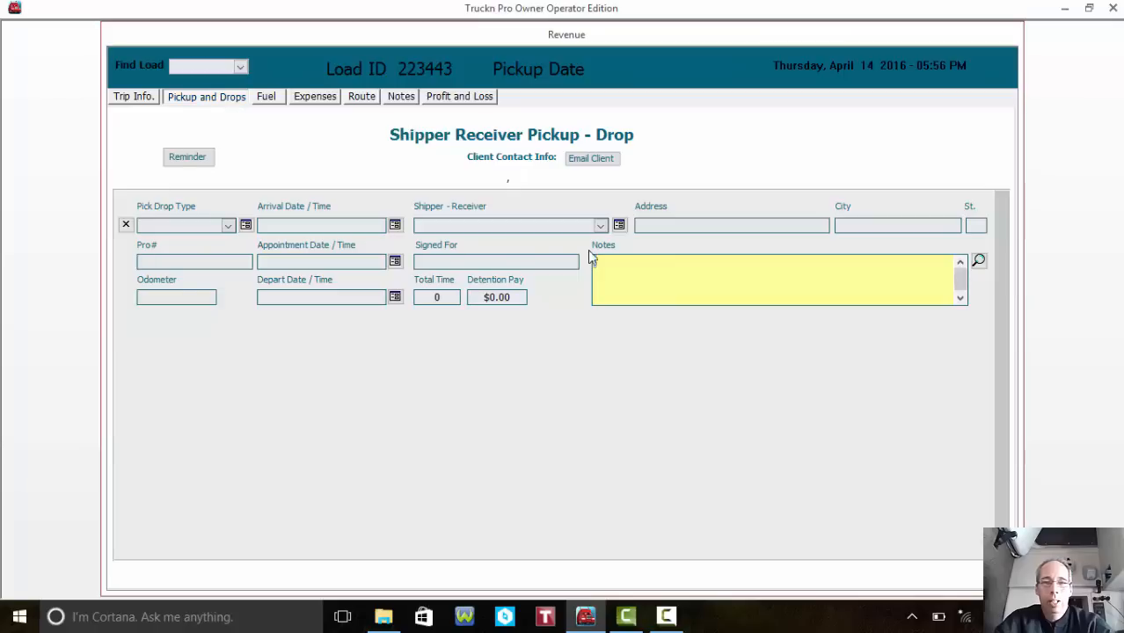
{"action": "left_click", "coordinate": [134, 99]}
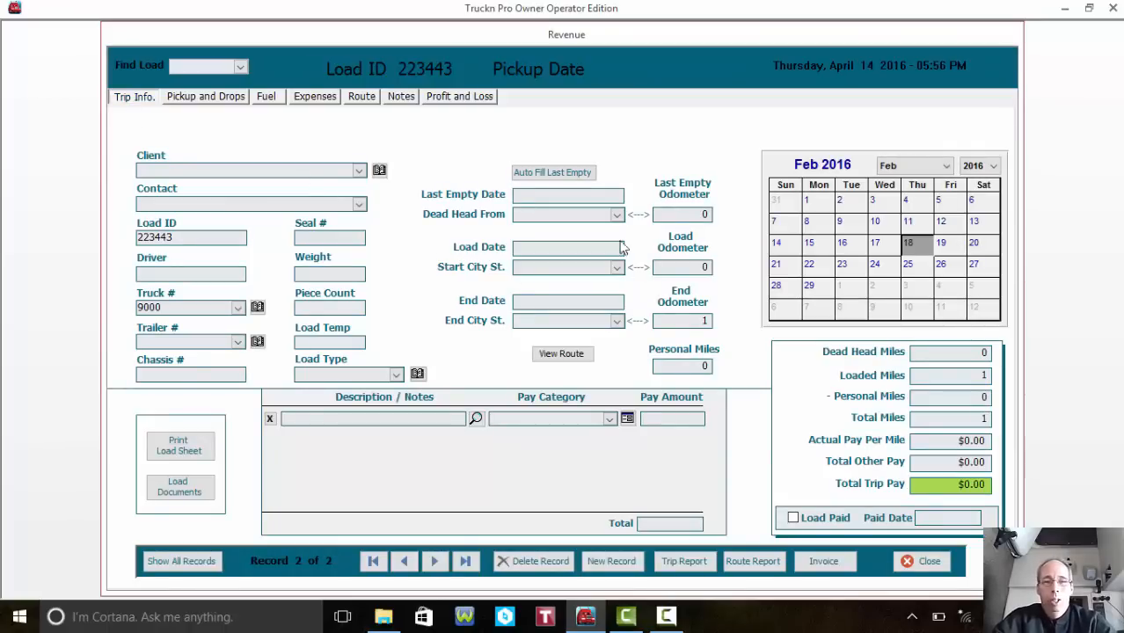
- Close the revenue form, open the Report Selector and glance at the FYI totals summary
{"action": "left_click", "coordinate": [915, 567]}
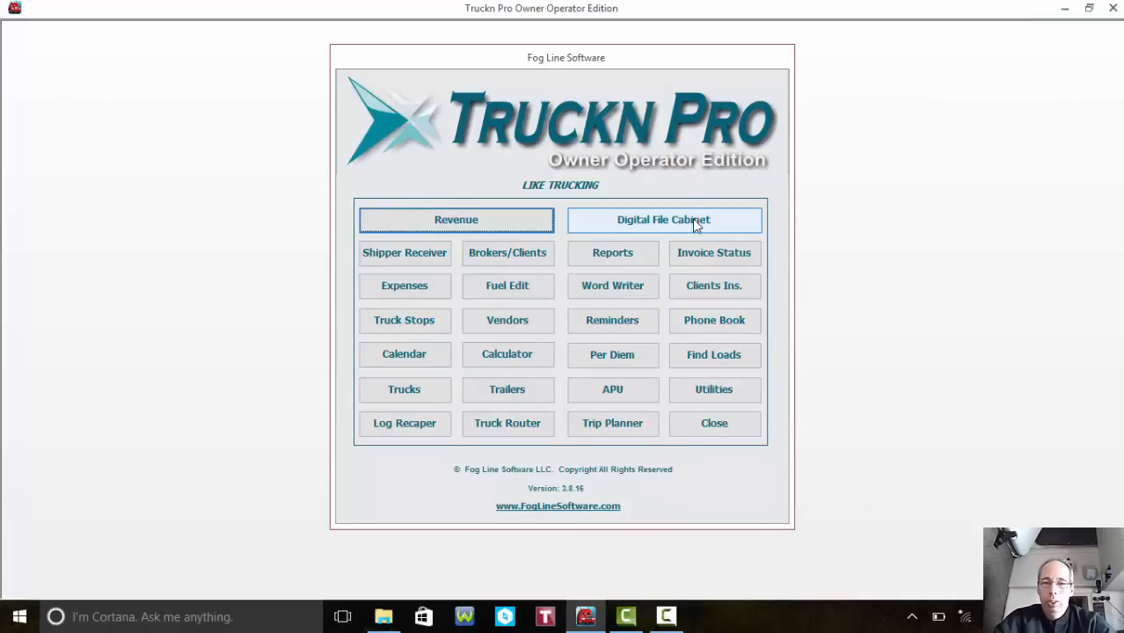
{"action": "left_click", "coordinate": [645, 255]}
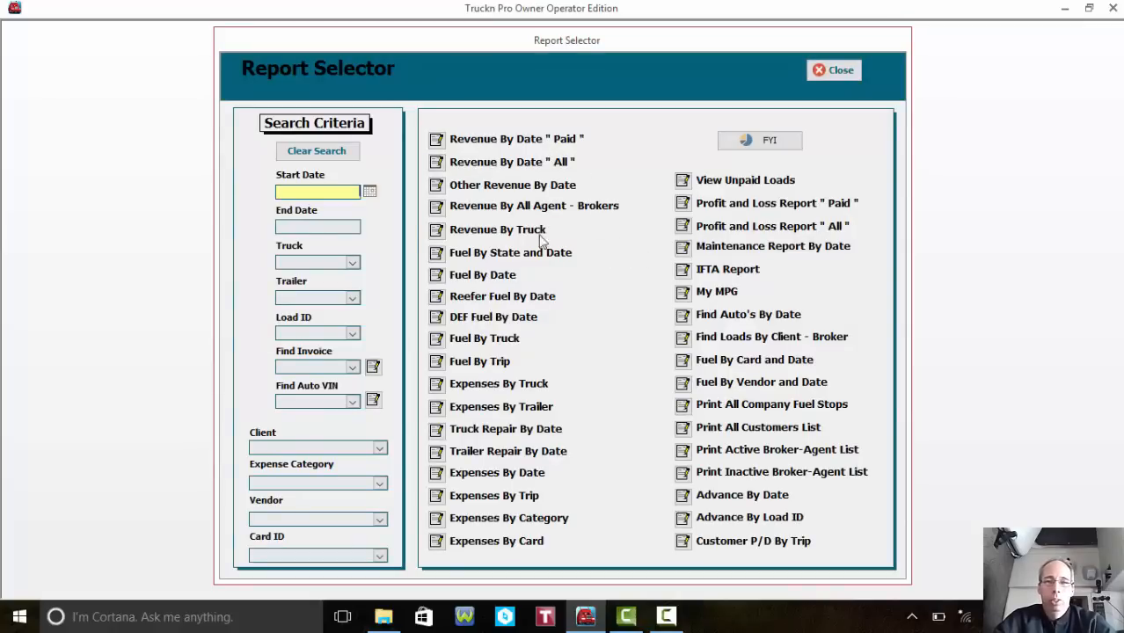
{"action": "left_click", "coordinate": [770, 142]}
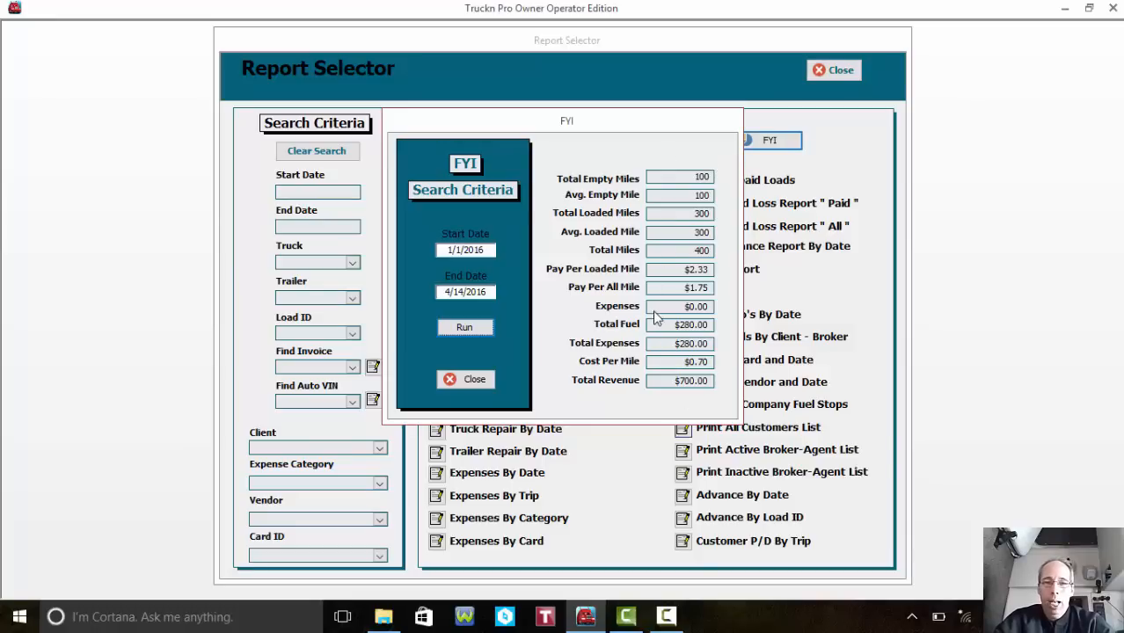
{"action": "left_click", "coordinate": [467, 378]}
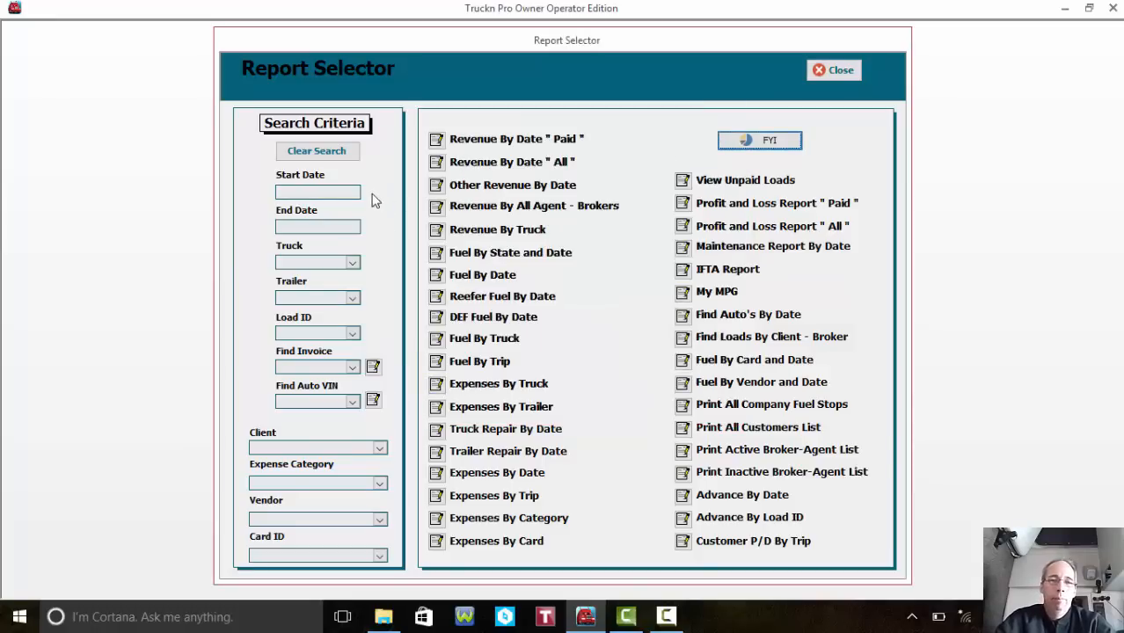
- Set dates 1/1/2016 to 4/14/2016 and run the Revenue By Date "All" report
{"action": "left_click", "coordinate": [346, 197]}
{"action": "left_click", "coordinate": [370, 192]}
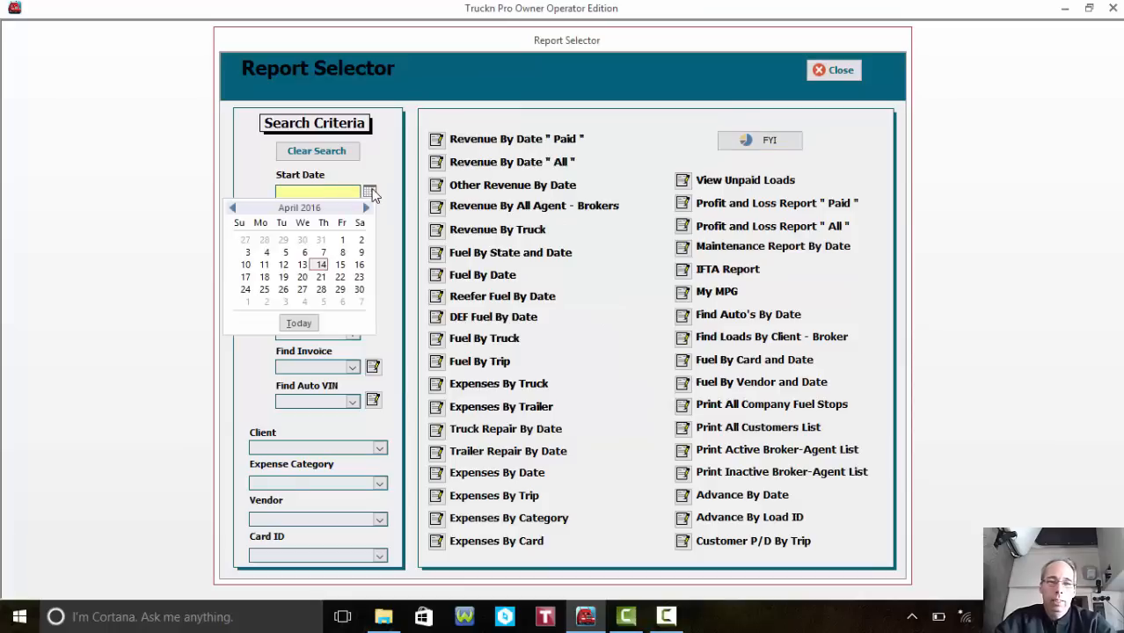
{"action": "left_click", "coordinate": [232, 207]}
{"action": "left_click", "coordinate": [232, 207]}
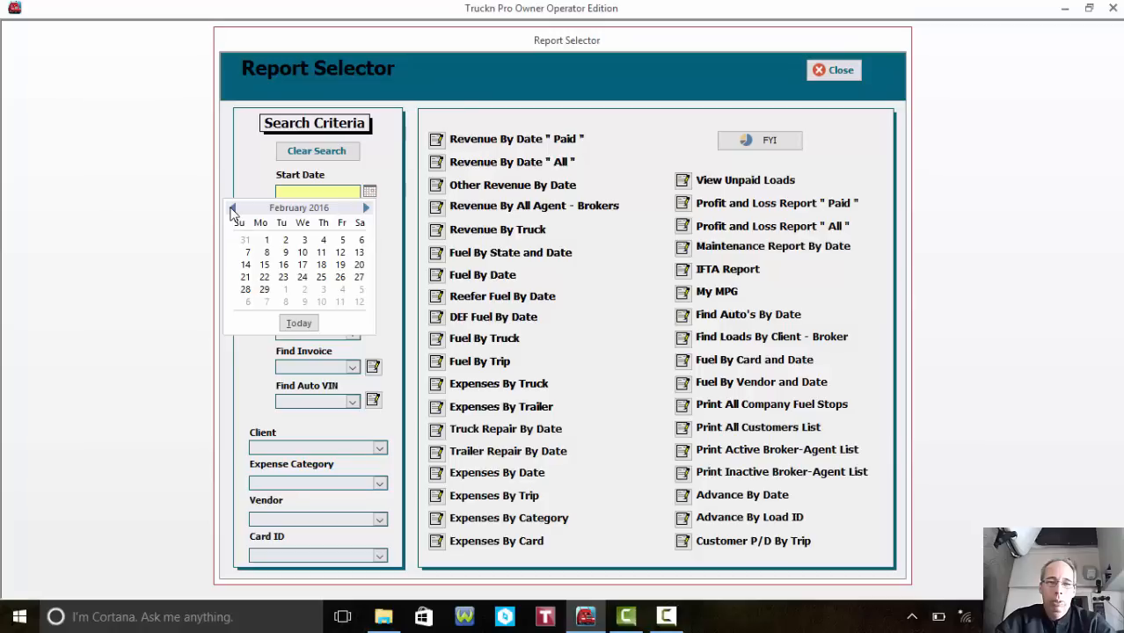
{"action": "left_click", "coordinate": [233, 208]}
{"action": "left_click", "coordinate": [342, 240]}
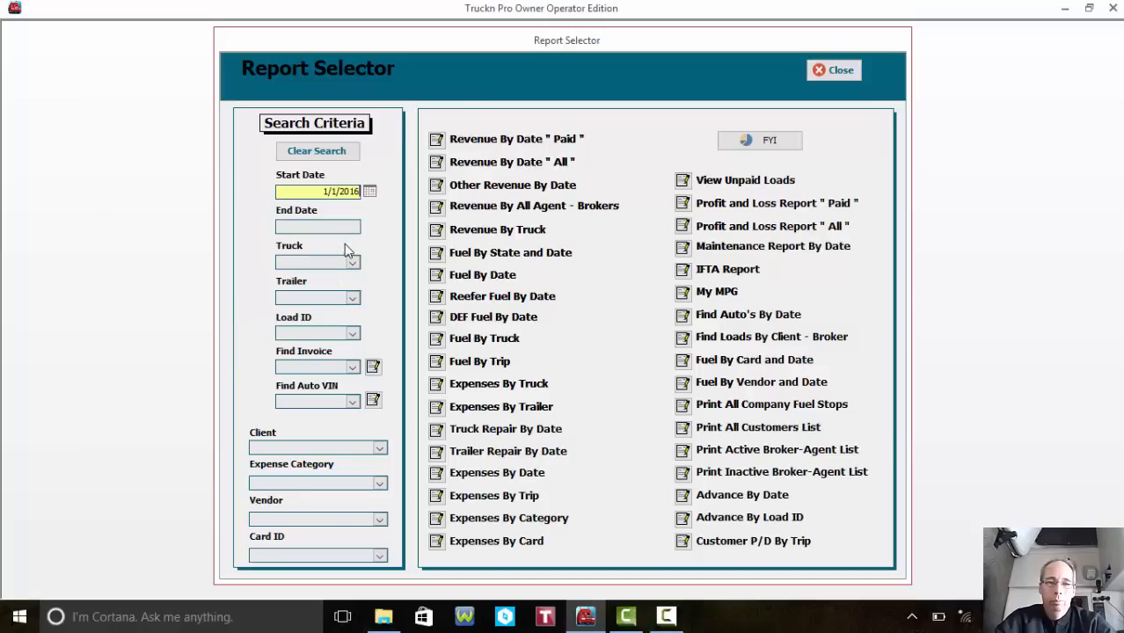
{"action": "left_click", "coordinate": [351, 228]}
{"action": "left_click", "coordinate": [369, 227]}
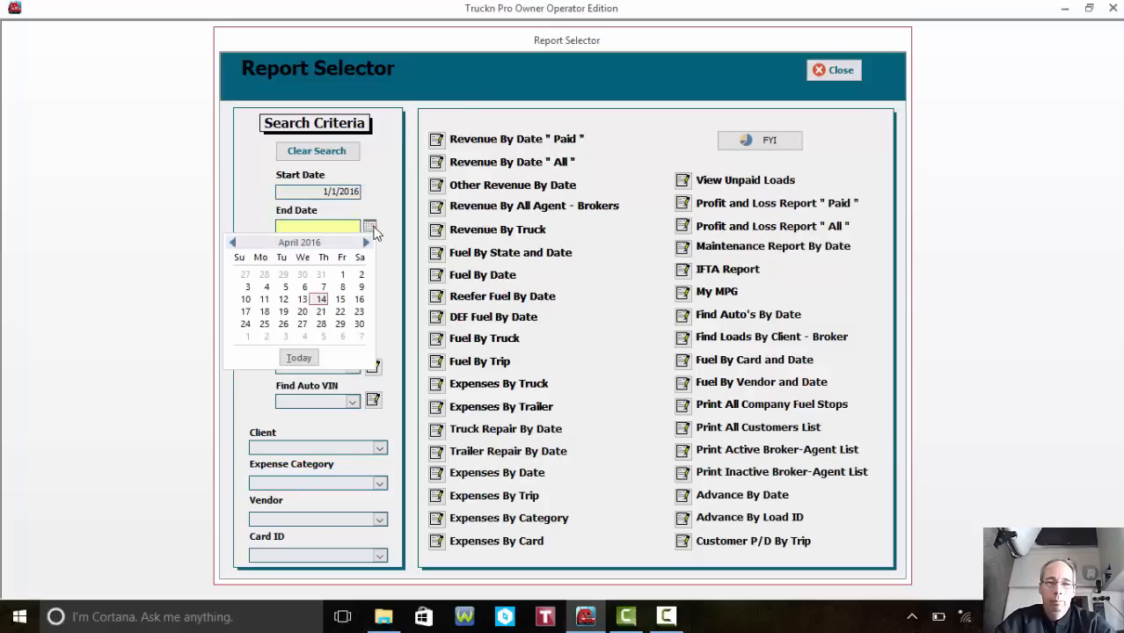
{"action": "left_click", "coordinate": [321, 301]}
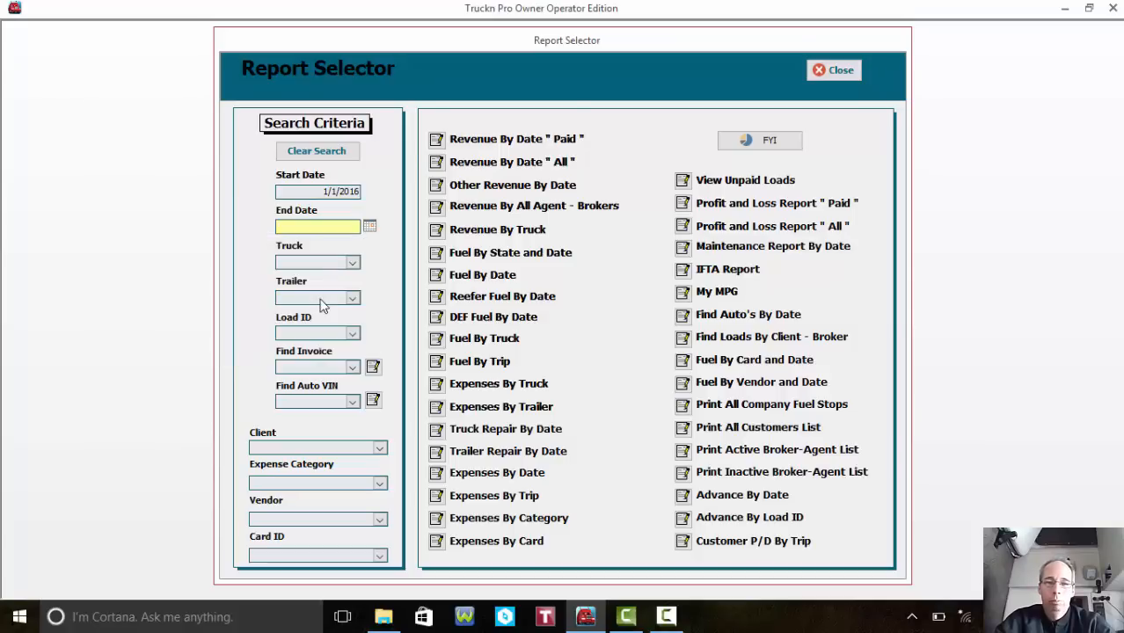
{"action": "left_click", "coordinate": [438, 162]}
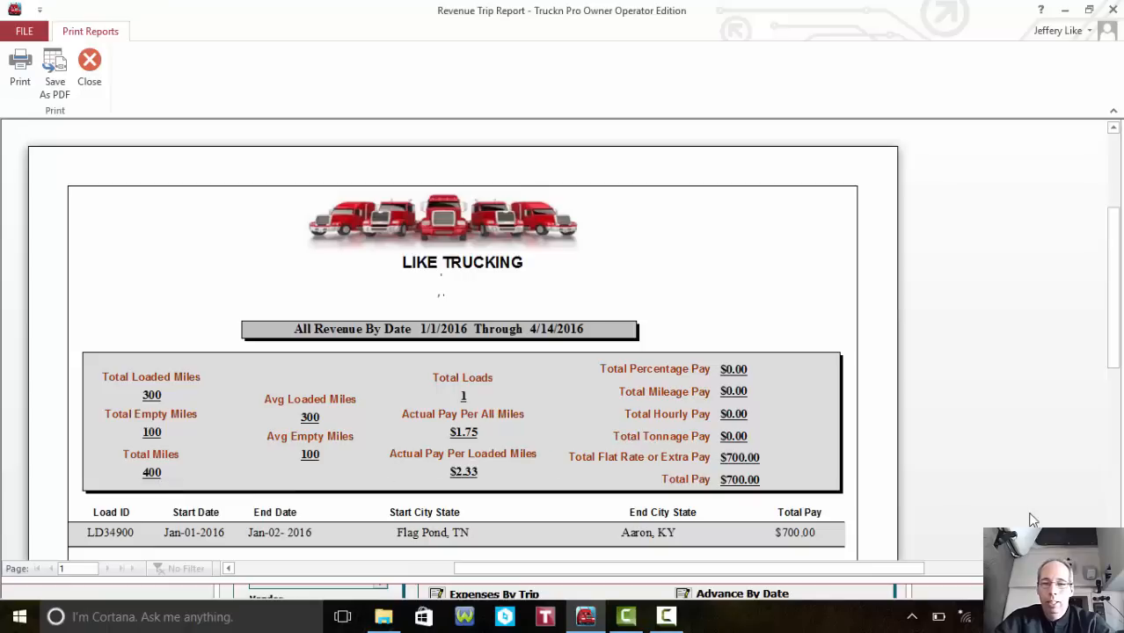
- Scroll through the Revenue Trip Report preview and close it
{"action": "scroll", "coordinate": [356, 489], "scroll_direction": "down", "scroll_amount": 2}
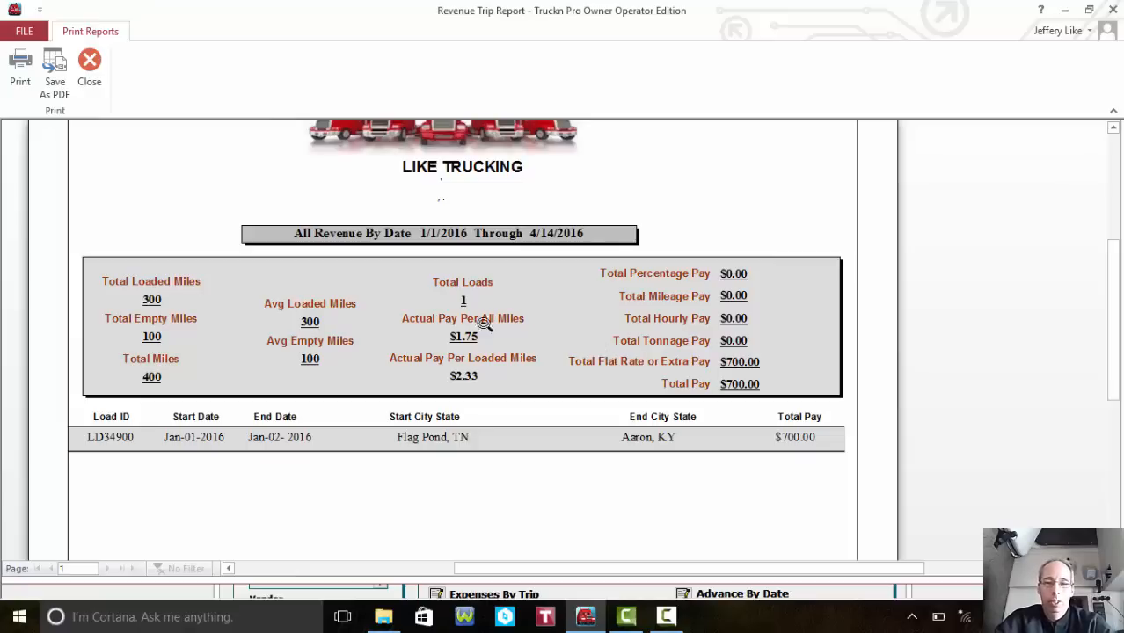
{"action": "left_click", "coordinate": [90, 62]}
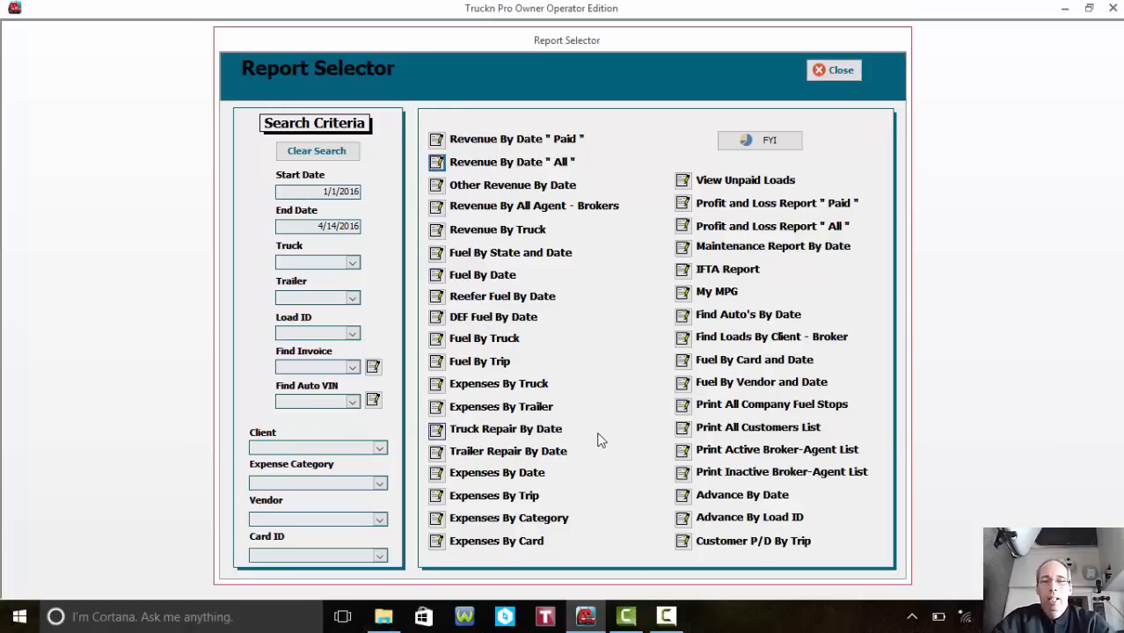
{"action": "left_click", "coordinate": [684, 226]}
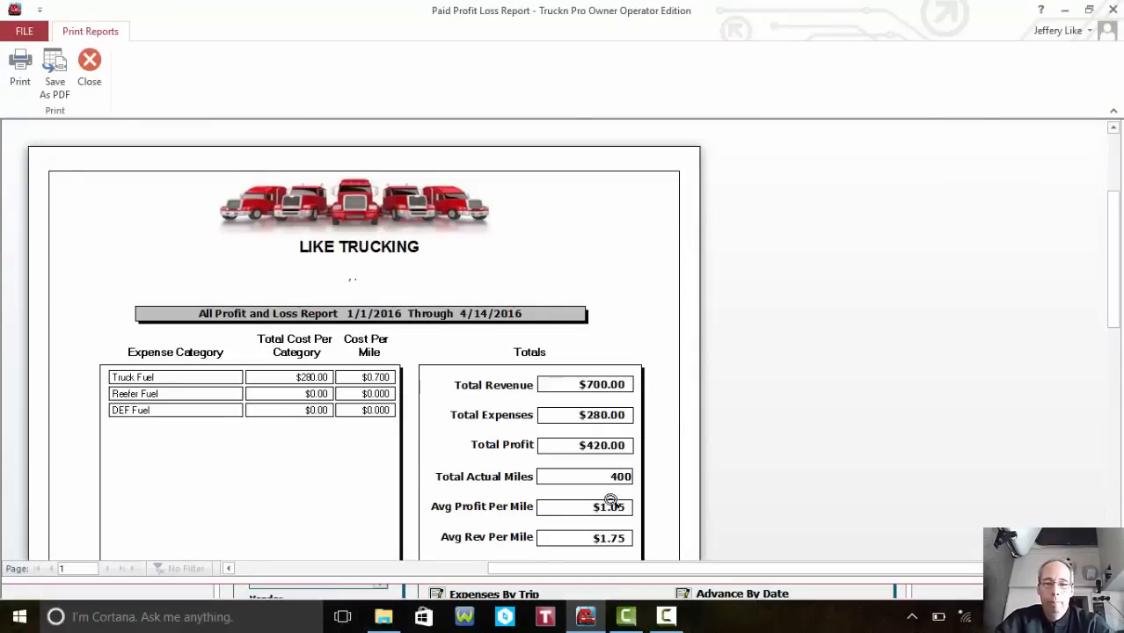
{"action": "left_click", "coordinate": [1113, 522]}
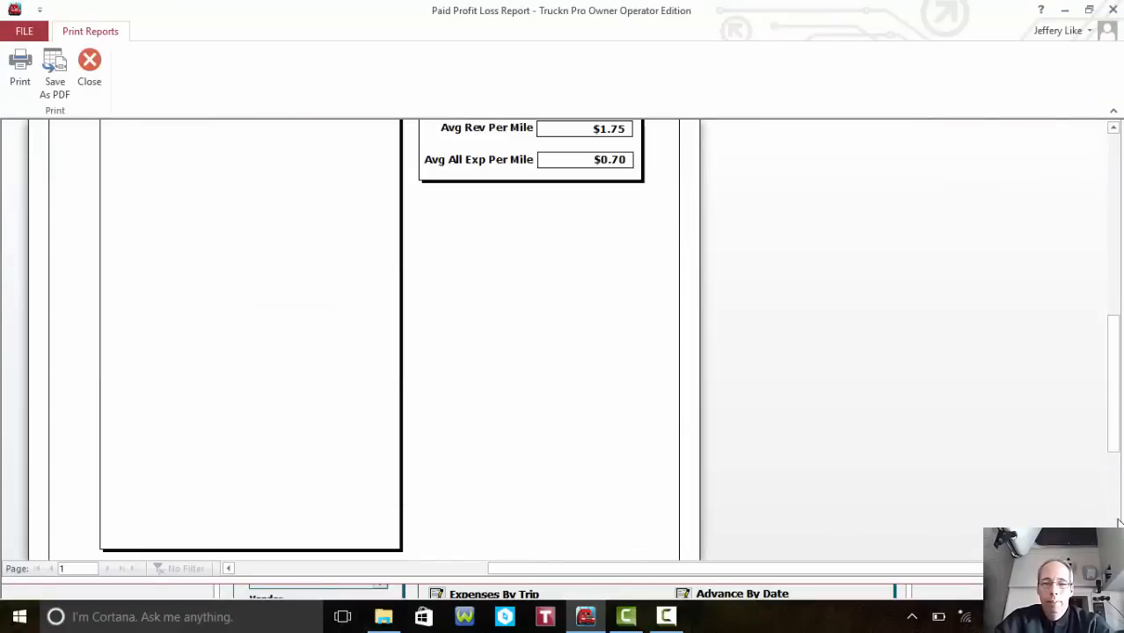
{"action": "left_click", "coordinate": [1119, 192]}
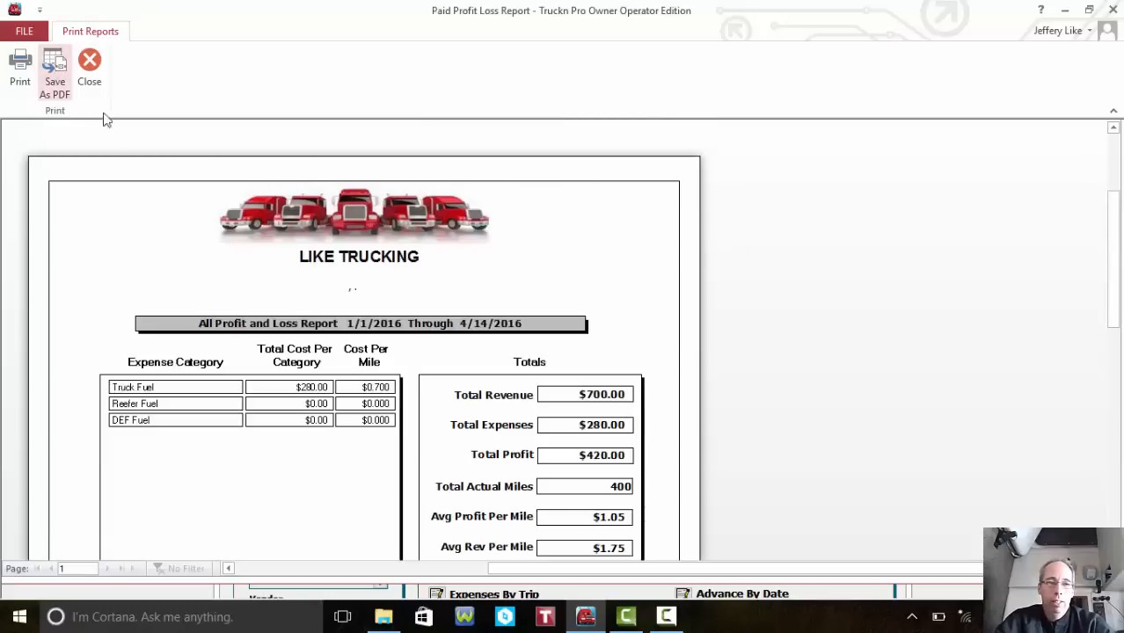
{"action": "left_click", "coordinate": [89, 64]}
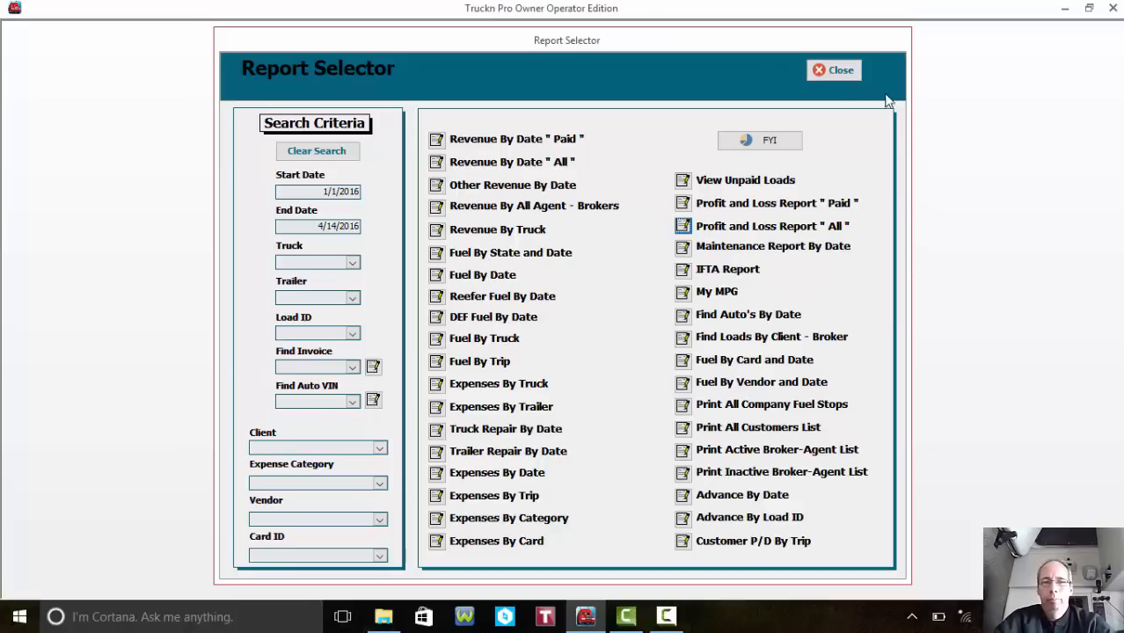
- Close the Report Selector to get back to the LIKE TRUCKING main menu
{"action": "left_click", "coordinate": [850, 72]}
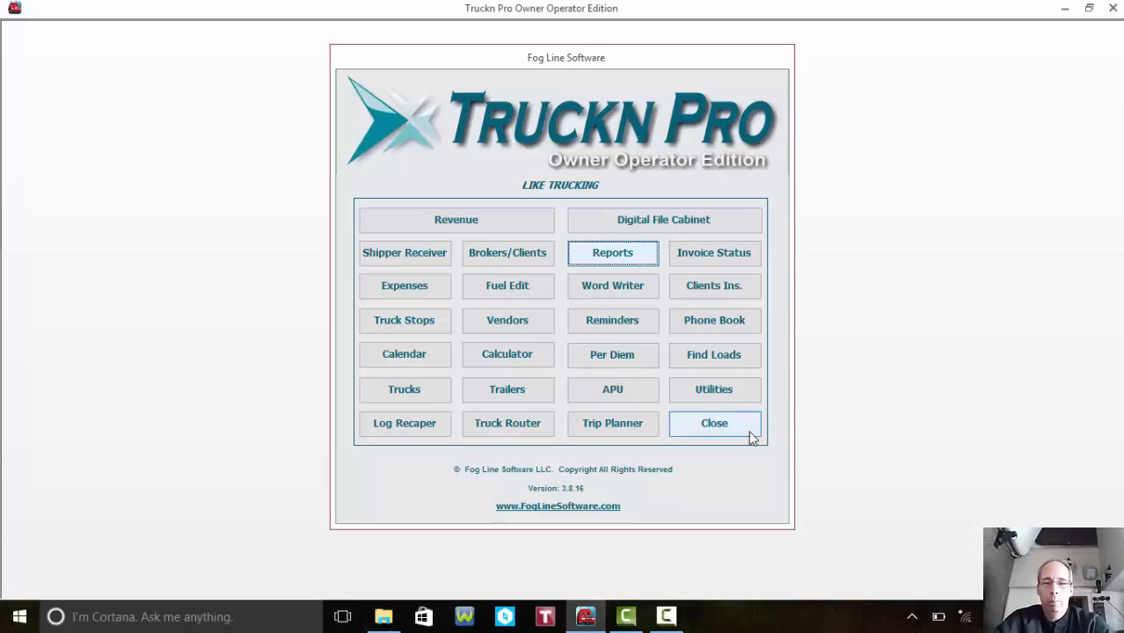
{"action": "left_click", "coordinate": [668, 617]}
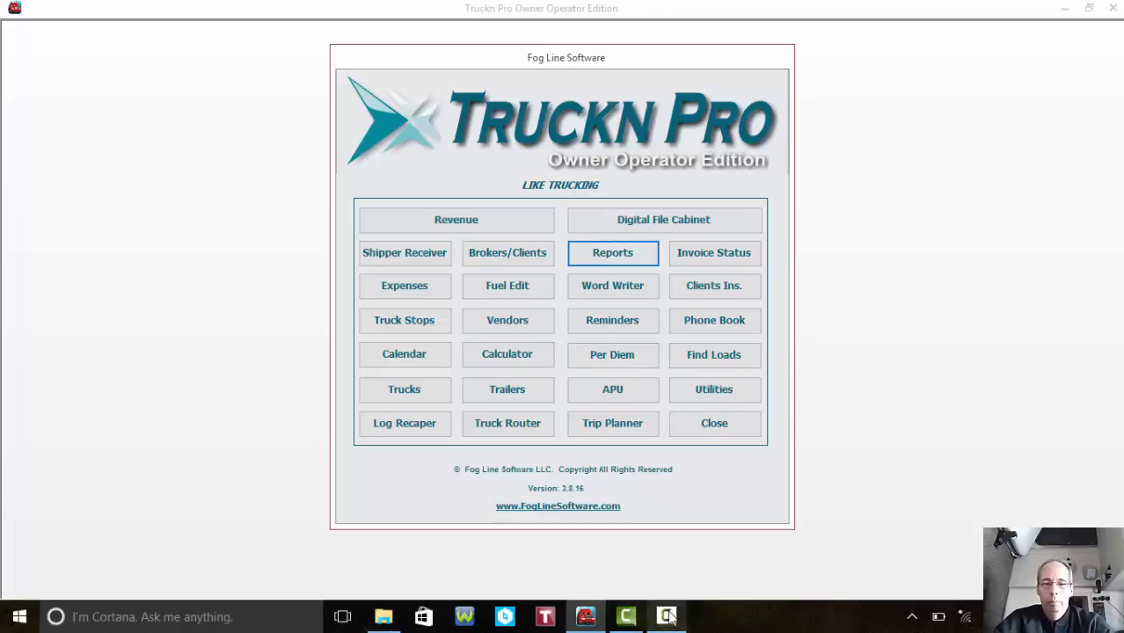